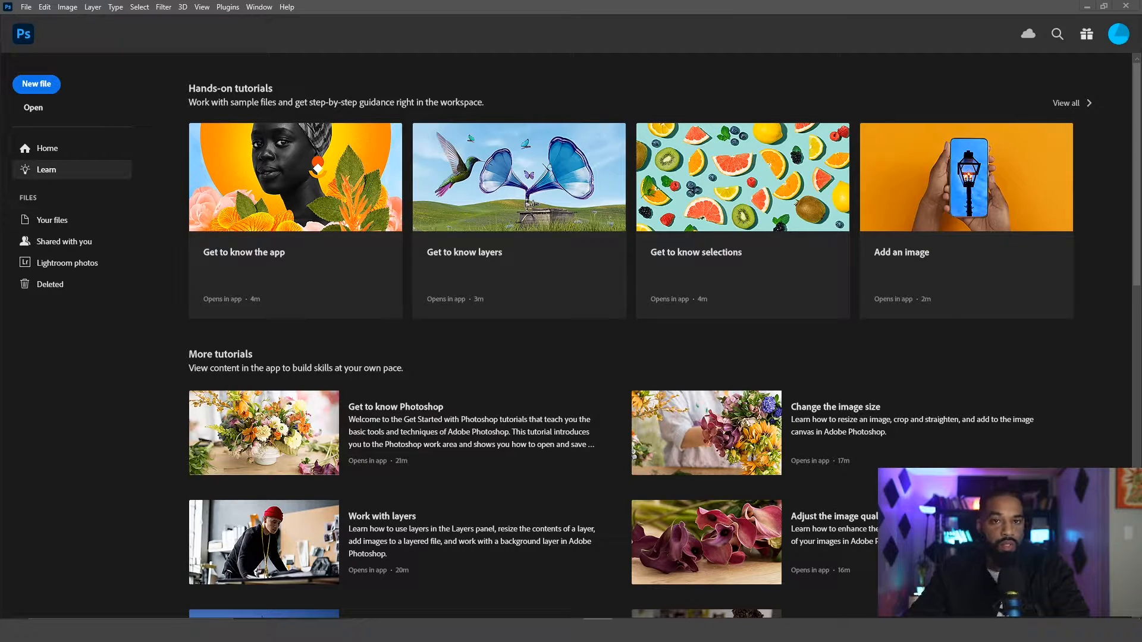
pyautogui.hotkey('alt', 'Tab')
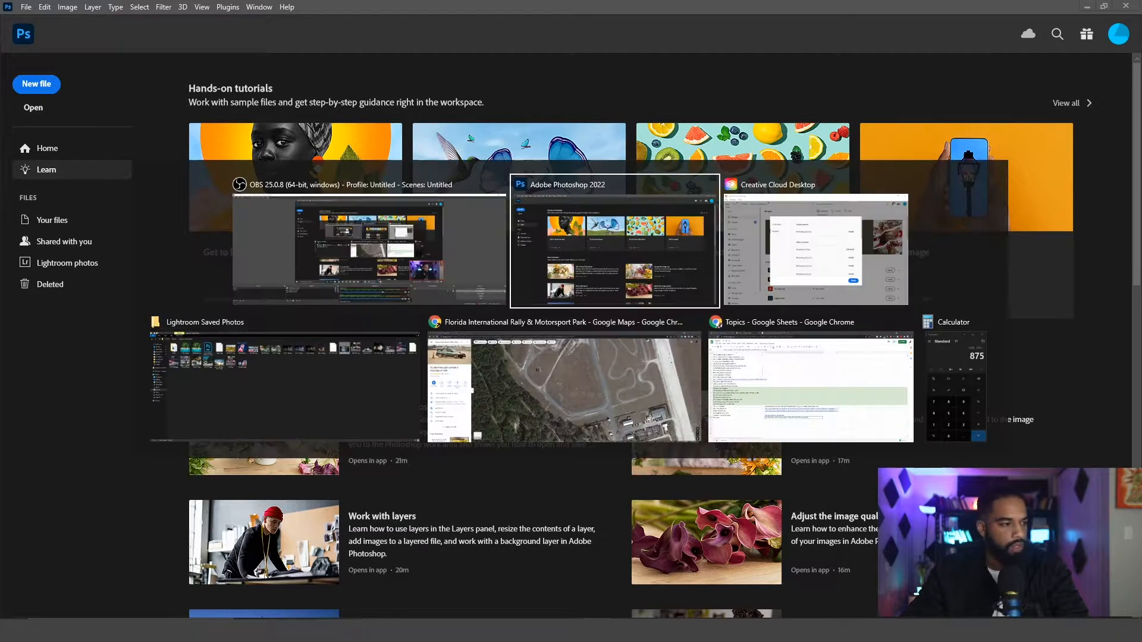
pyautogui.hotkey('alt', 'Tab')
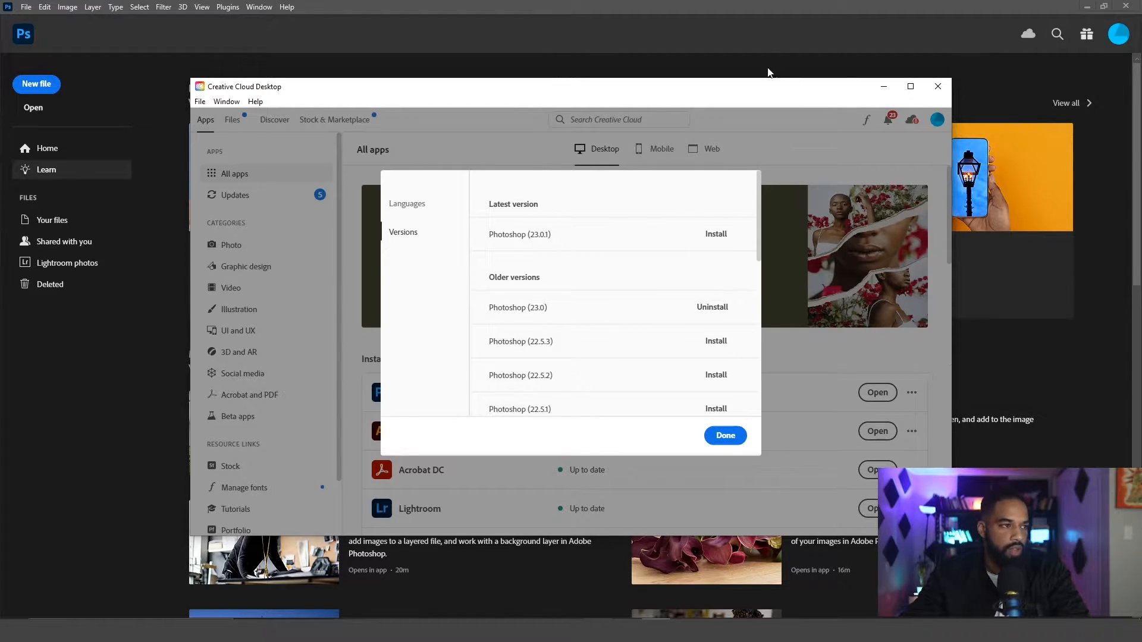
pyautogui.doubleClick(769, 6)
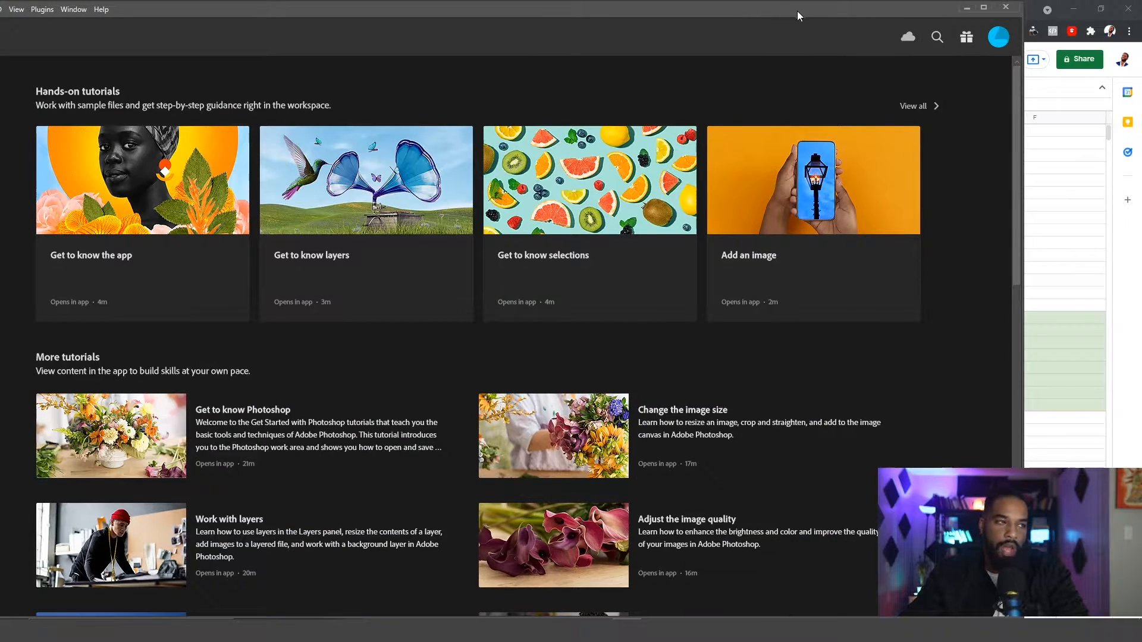
pyautogui.doubleClick(797, 11)
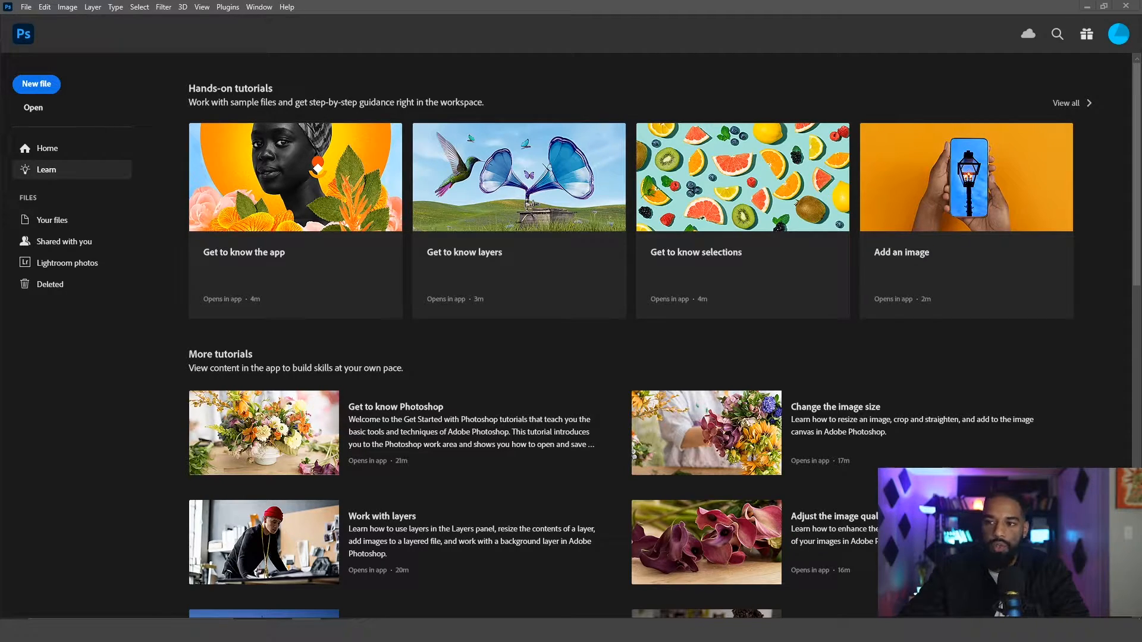
# Bring the photo IMG_8760.jpg in from the file folder as an open document
pyautogui.moveTo(1118, 416); pyautogui.dragTo(597, 353)
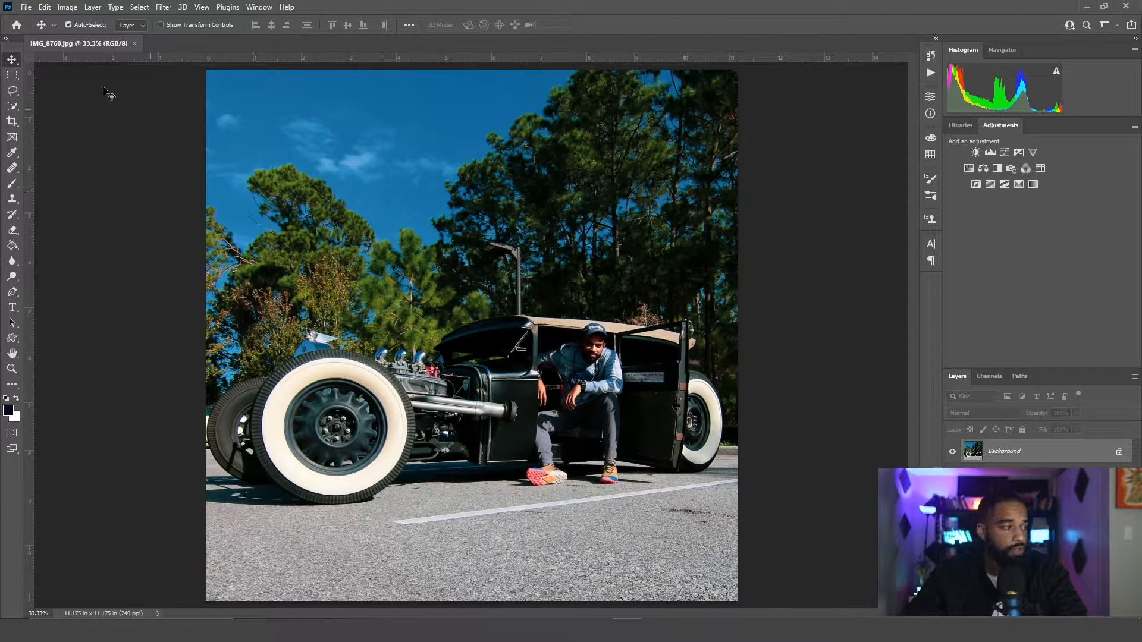
# Start a new document and name it "Photoshop thumb"
pyautogui.click(27, 8)
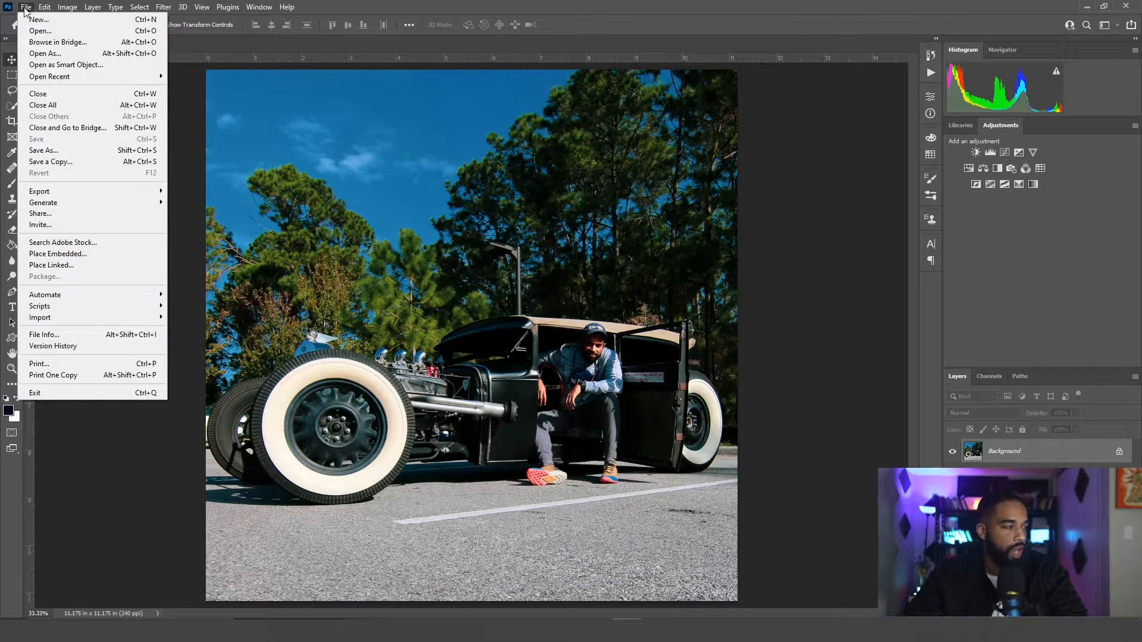
pyautogui.click(28, 8)
pyautogui.click(28, 8)
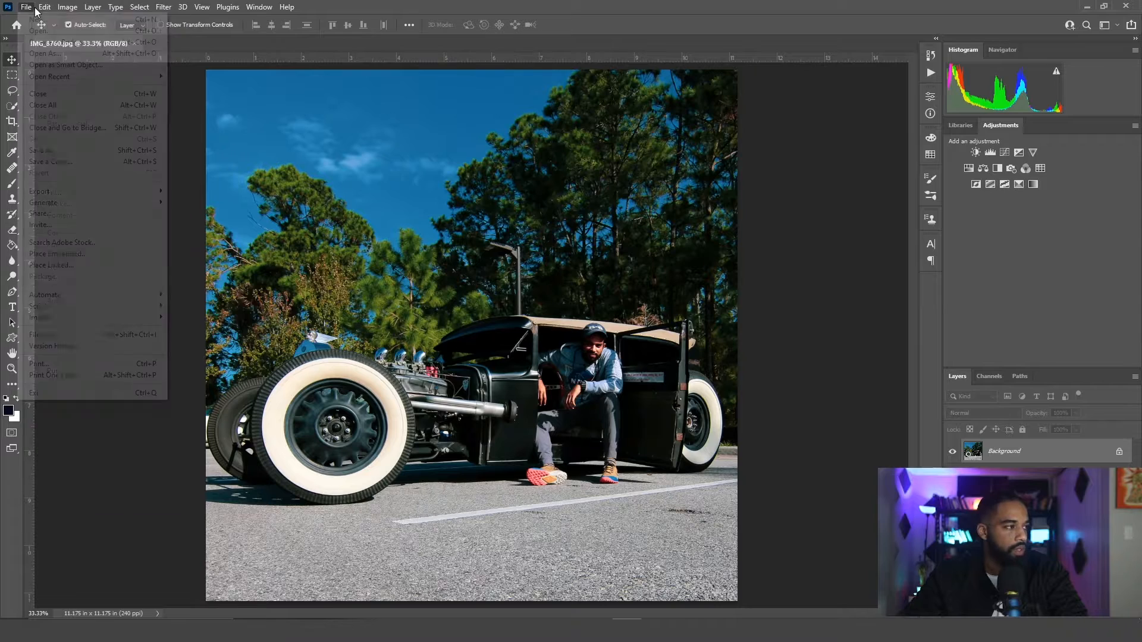
pyautogui.click(33, 21)
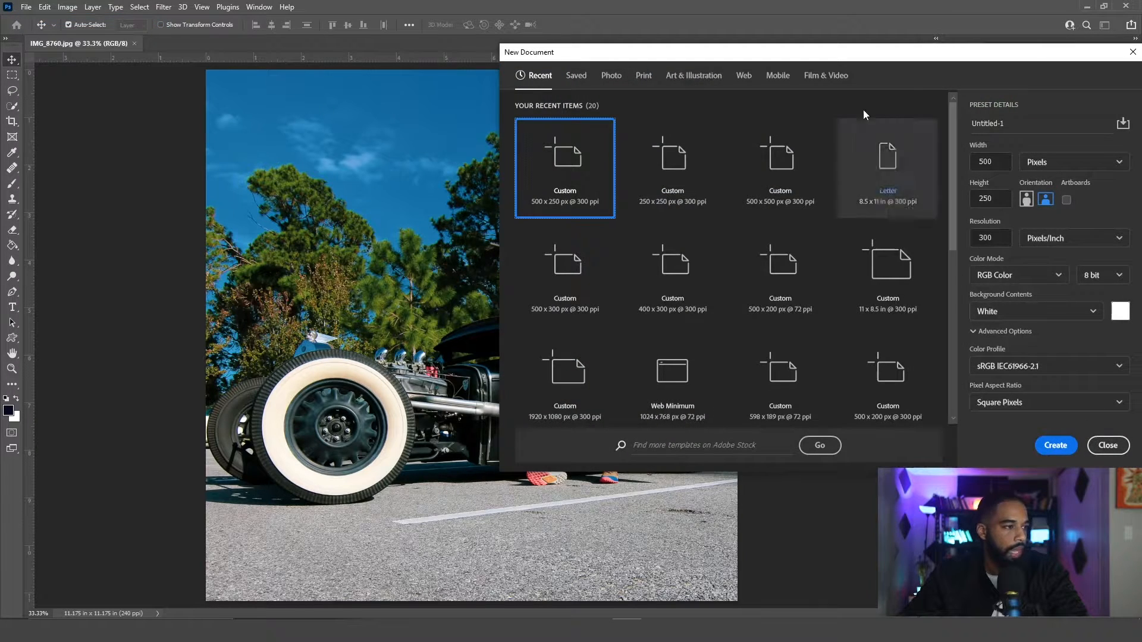
pyautogui.moveTo(873, 50); pyautogui.dragTo(616, 95)
pyautogui.moveTo(712, 160); pyautogui.dragTo(773, 191)
pyautogui.press('BackSpace')
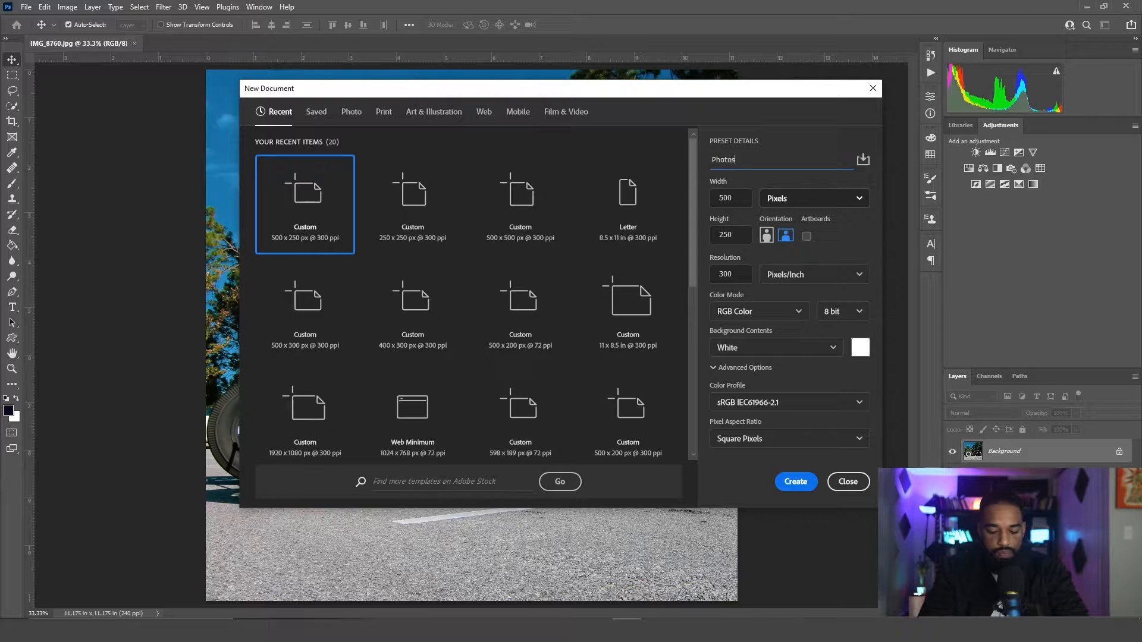
pyautogui.write('Photoshop thumb')
pyautogui.press('BackSpace')
pyautogui.press('BackSpace')
pyautogui.press('BackSpace')
pyautogui.write('humb')
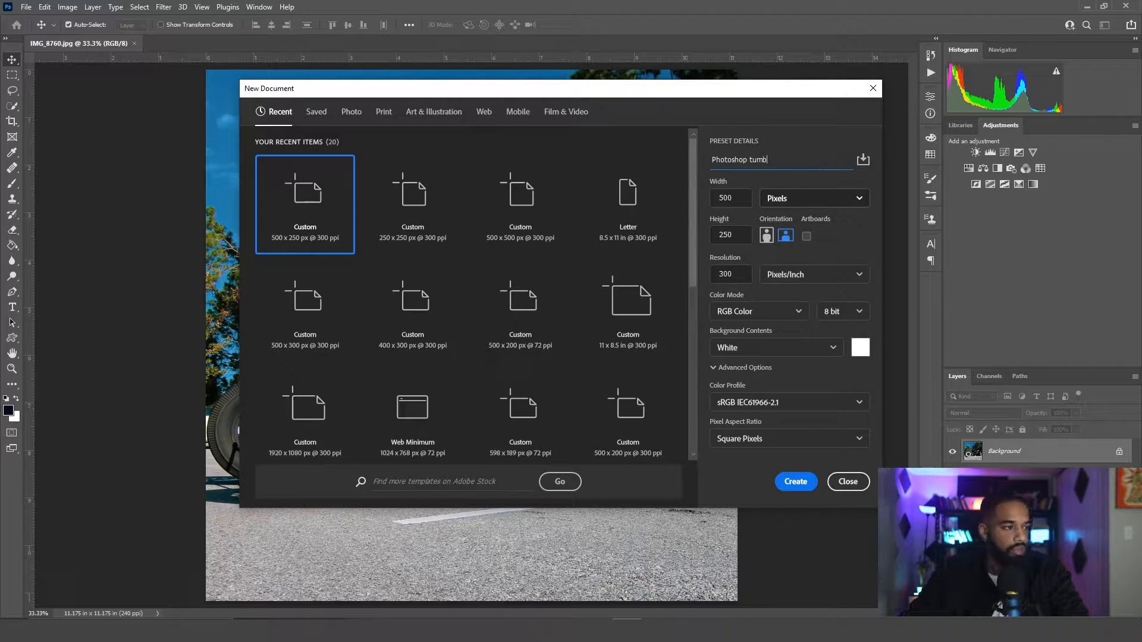
# Switch to Chrome, search Google for "youtube thumbnail format", and return to Photoshop's new document settings
pyautogui.click(737, 198)
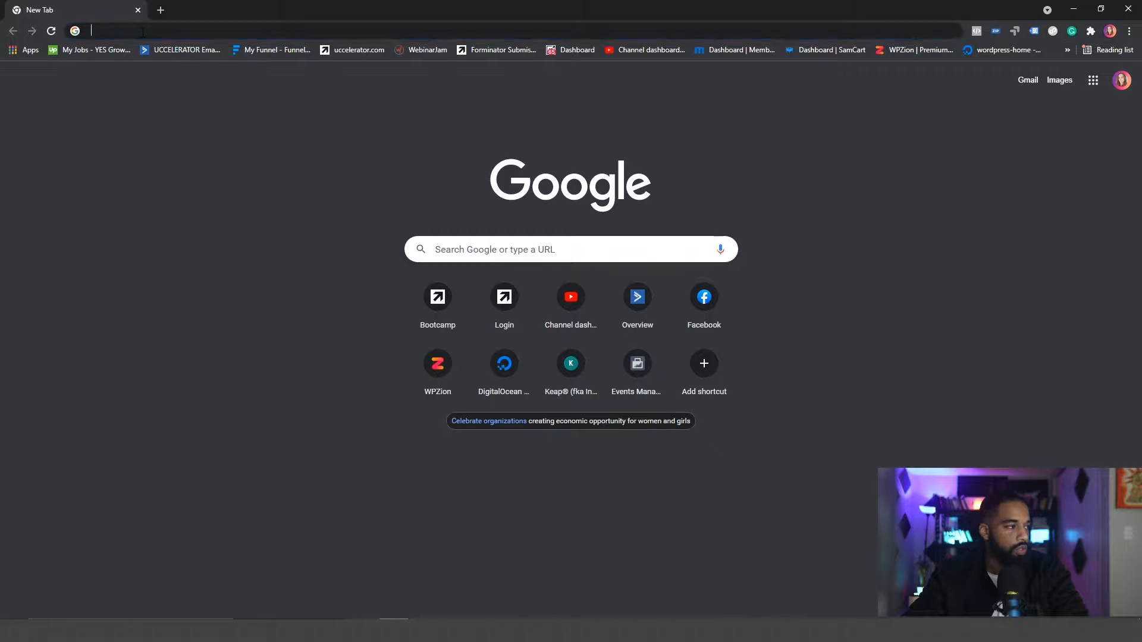
pyautogui.click(142, 32)
pyautogui.write('youtube thumbnail format')
pyautogui.press('Return')
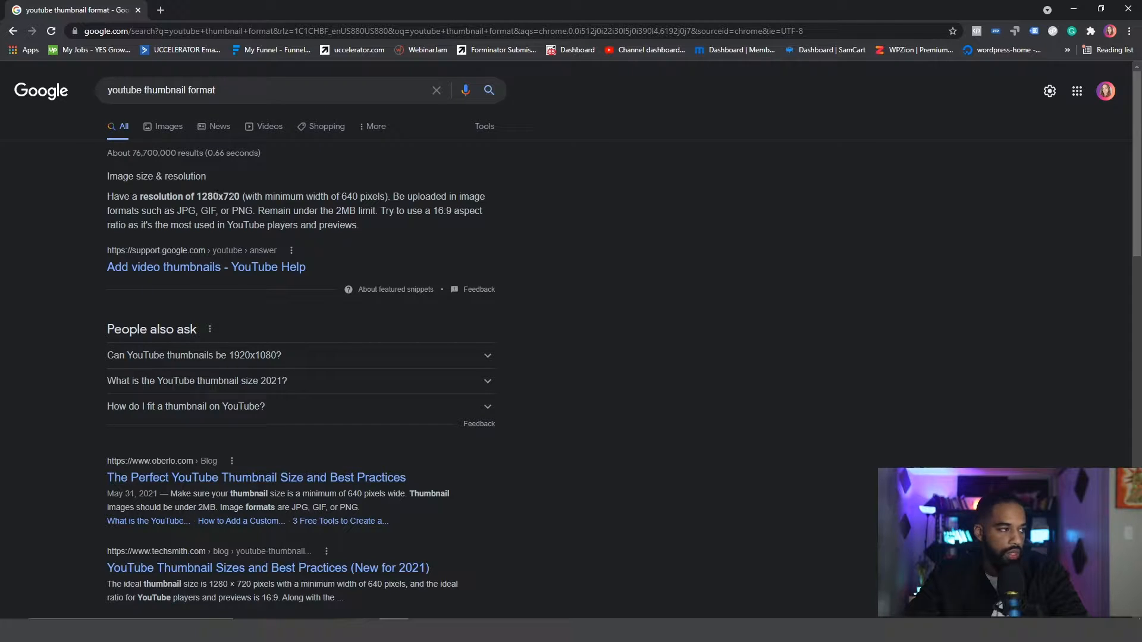
pyautogui.click(1073, 9)
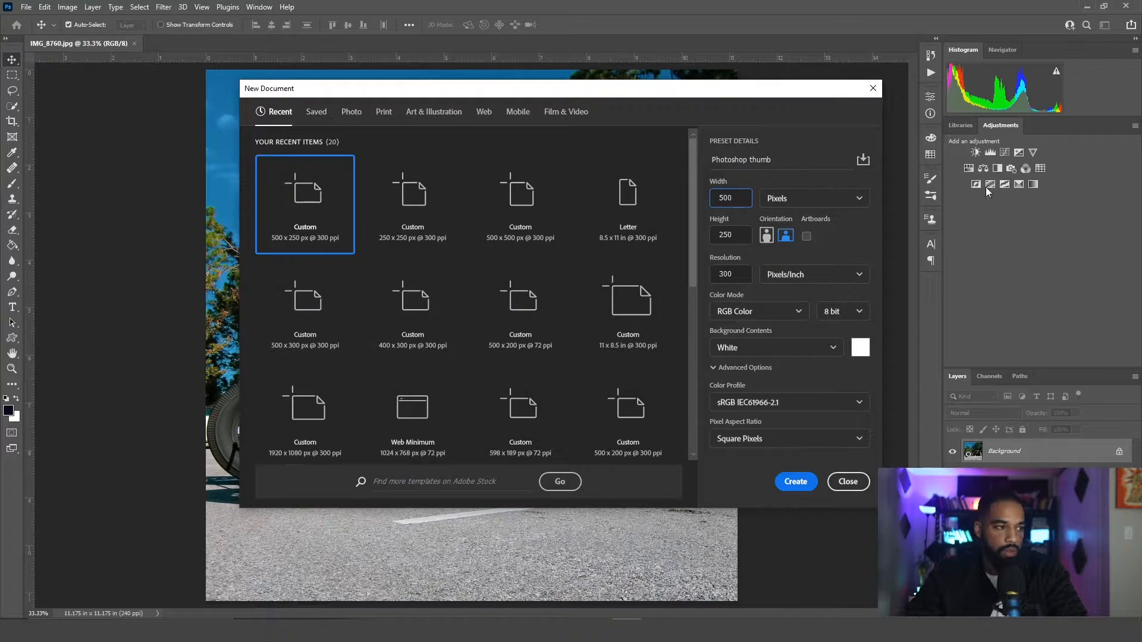
# Set the new document's width to 1280 pixels and height to 720 pixels, and create it
pyautogui.press('BackSpace')
pyautogui.press('BackSpace')
pyautogui.press('BackSpace')
pyautogui.write('1280')
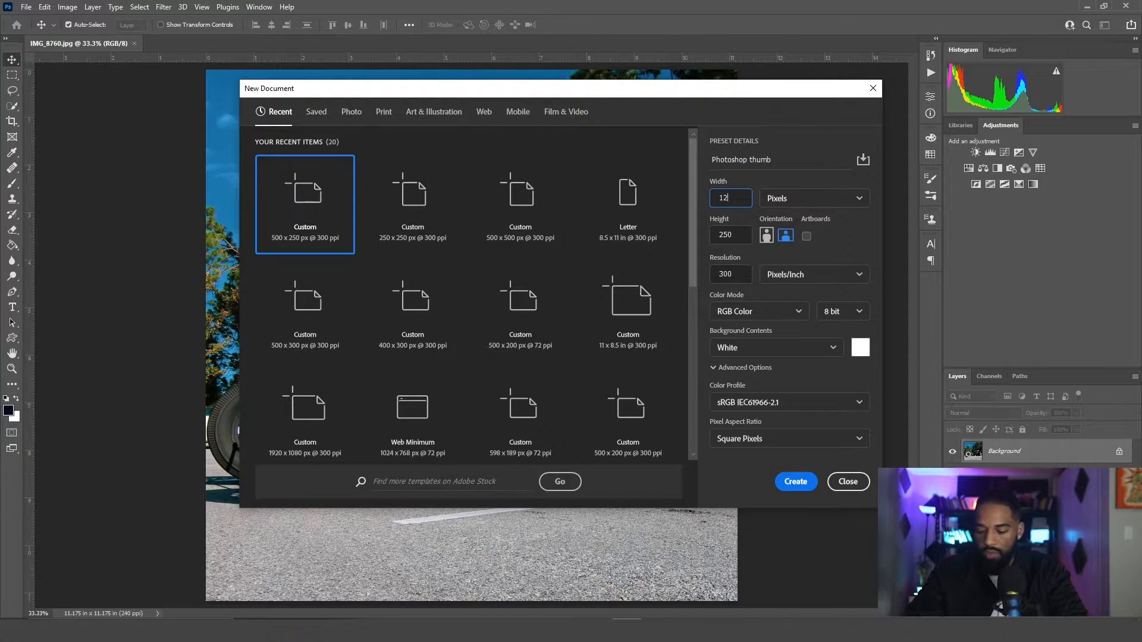
pyautogui.press('Tab')
pyautogui.press('Tab')
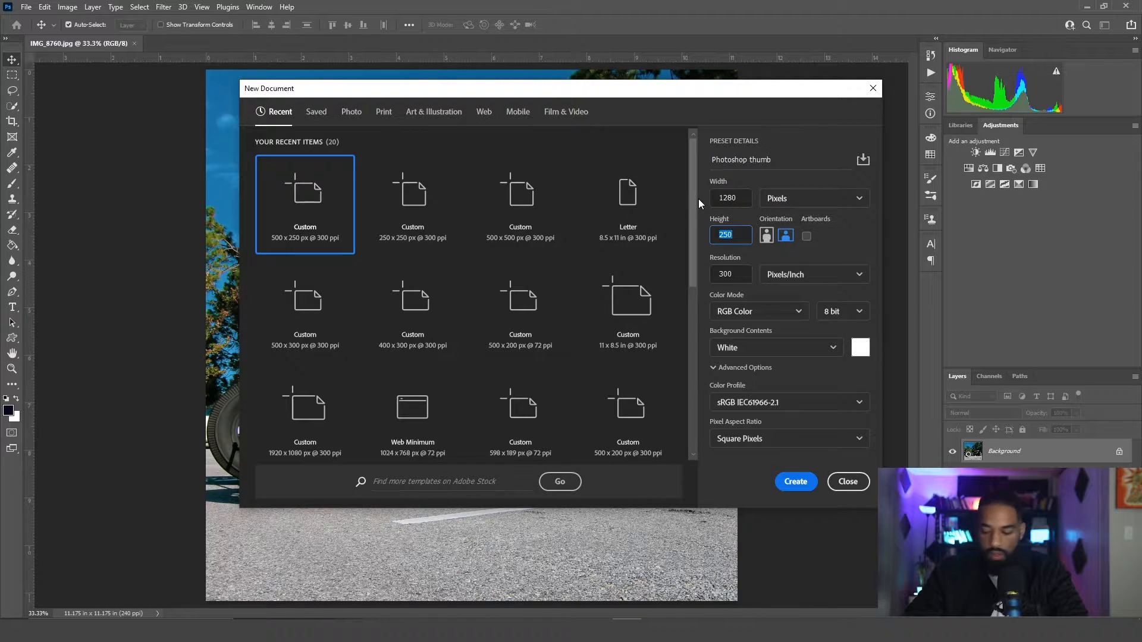
pyautogui.write('720')
pyautogui.press('Return')
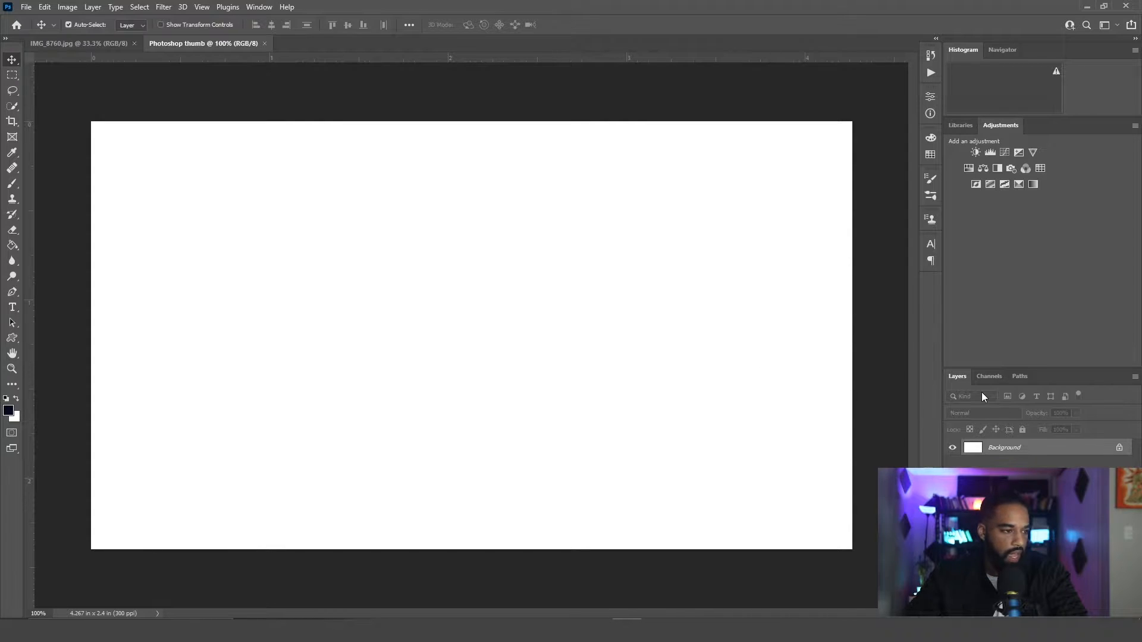
# Convert the locked Background into a regular layer and hide it
pyautogui.keyDown('alt'); pyautogui.doubleClick(1006, 456); pyautogui.keyUp('alt')
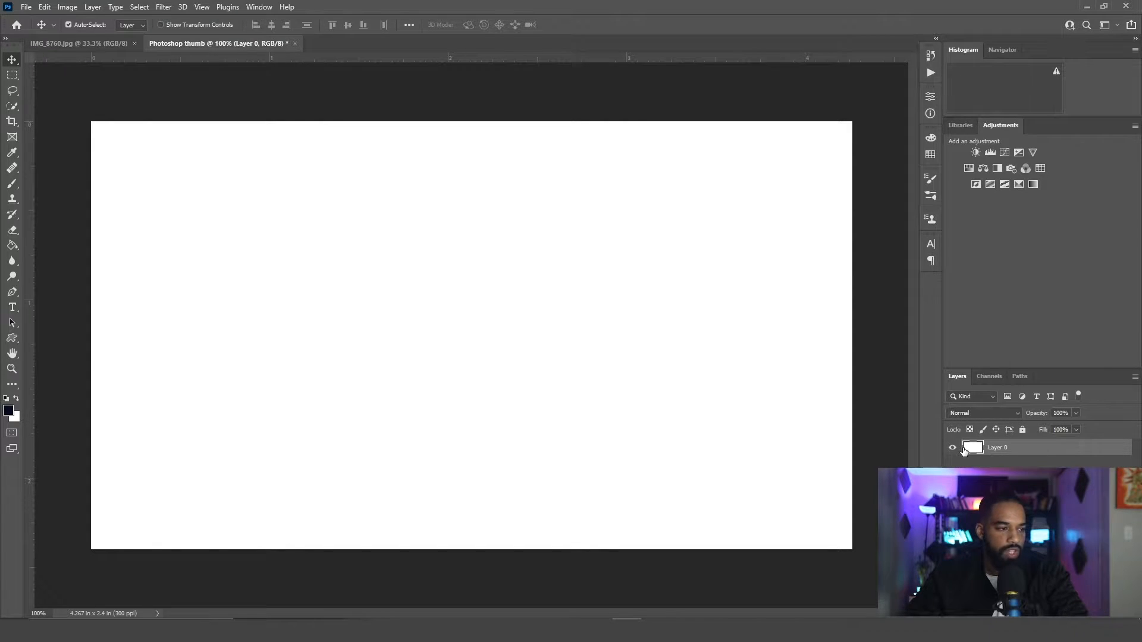
pyautogui.click(954, 452)
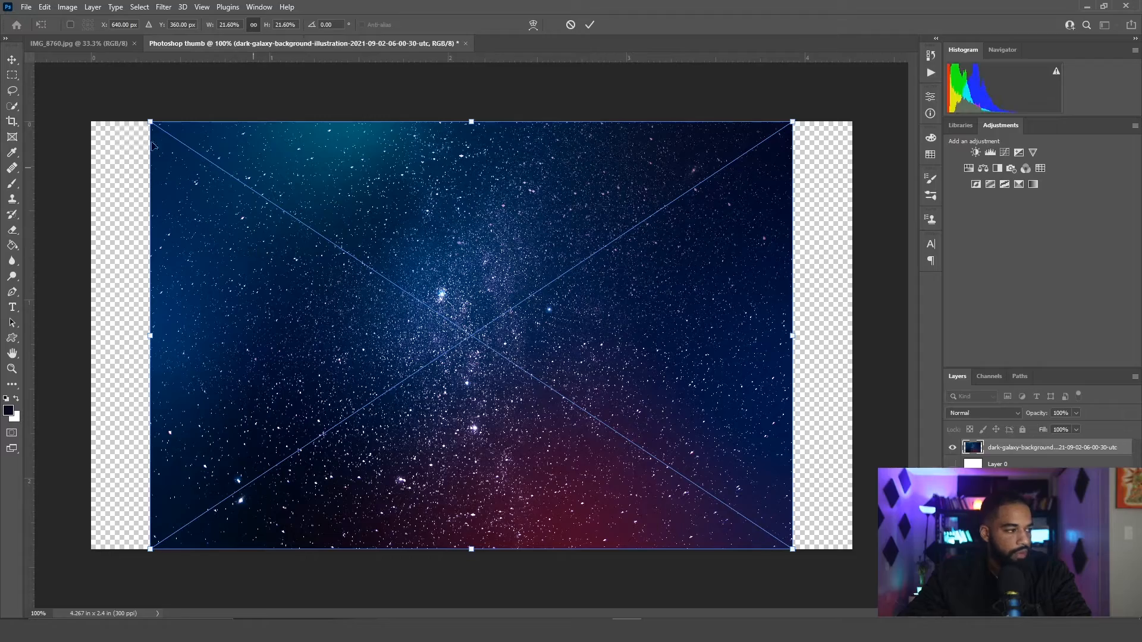
# Scale the placed dark galaxy image to about 27% so that it covers the whole canvas, and commit the transform
pyautogui.moveTo(150, 122); pyautogui.dragTo(76, 72)
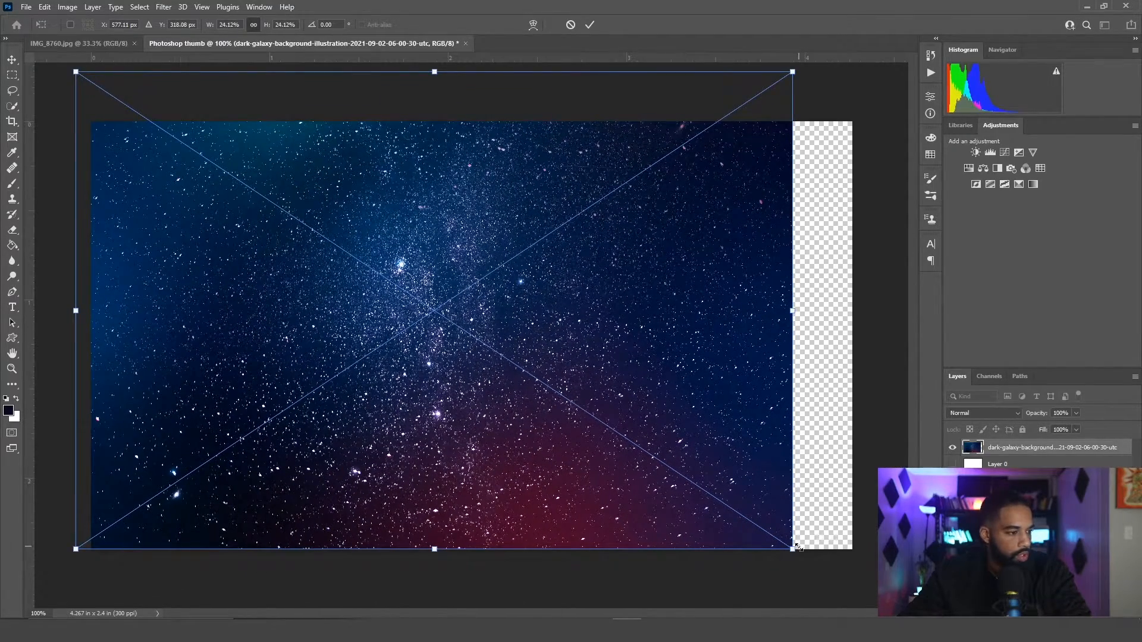
pyautogui.moveTo(797, 546); pyautogui.dragTo(880, 606)
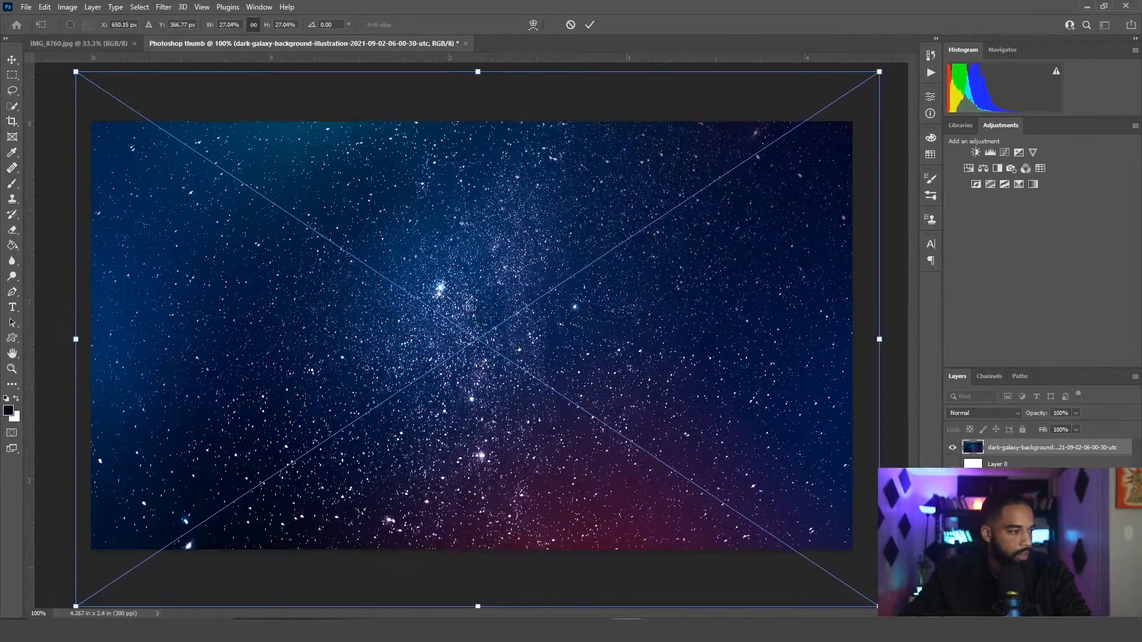
pyautogui.click(589, 26)
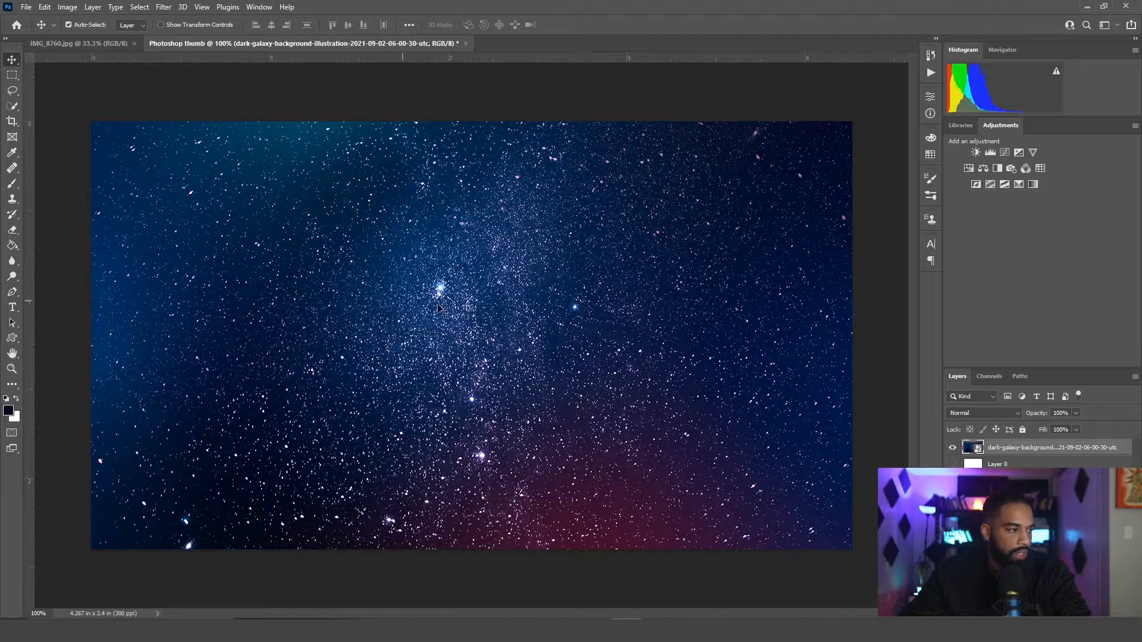
# Make the white Layer 0 visible beneath the galaxy image and adjust the galaxy image's position slightly on the canvas
pyautogui.moveTo(512, 325)
pyautogui.mouseDown()
pyautogui.moveTo(408, 288)
pyautogui.moveTo(440, 316)
pyautogui.moveTo(530, 315)
pyautogui.moveTo(522, 310)
pyautogui.mouseUp()
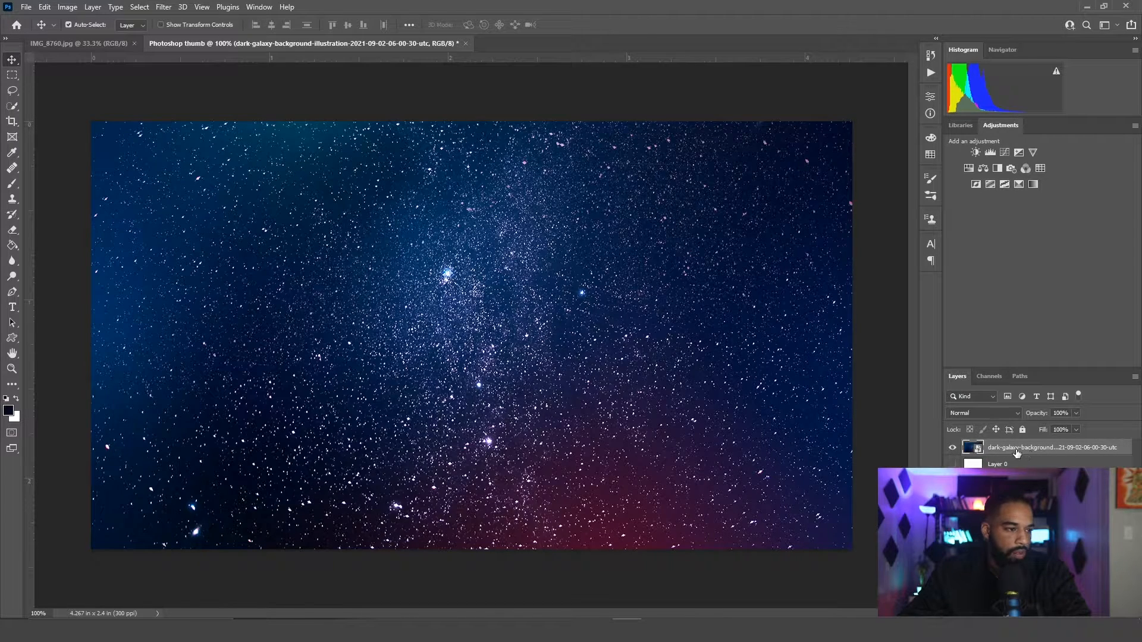
pyautogui.click(1017, 465)
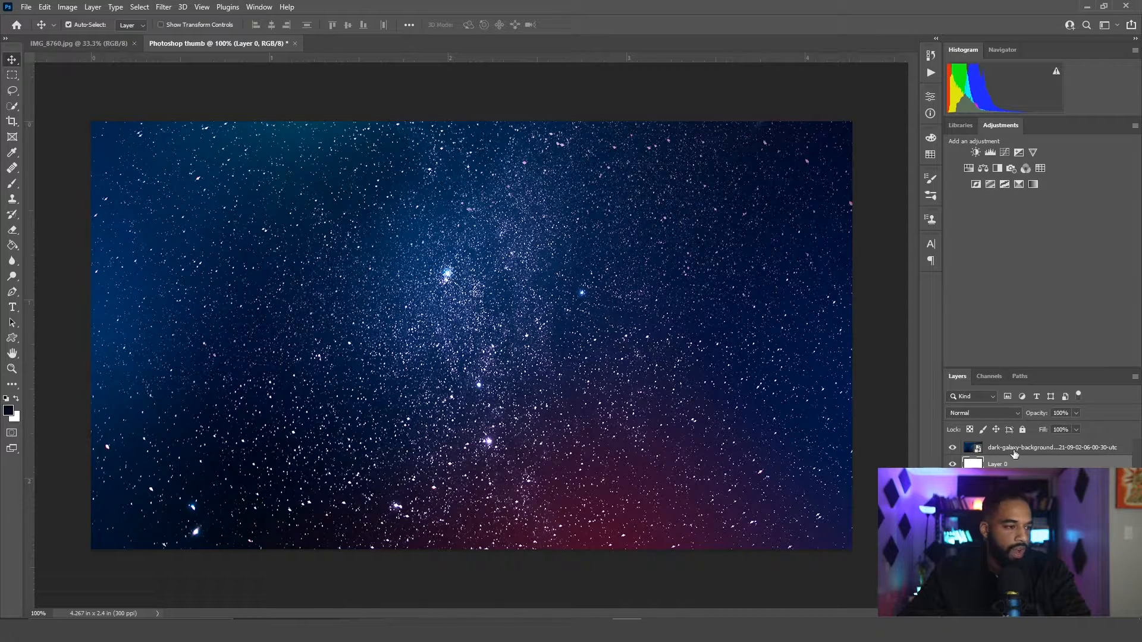
pyautogui.moveTo(463, 314)
pyautogui.mouseDown()
pyautogui.moveTo(478, 324)
pyautogui.moveTo(435, 320)
pyautogui.moveTo(463, 325)
pyautogui.moveTo(447, 320)
pyautogui.mouseUp()
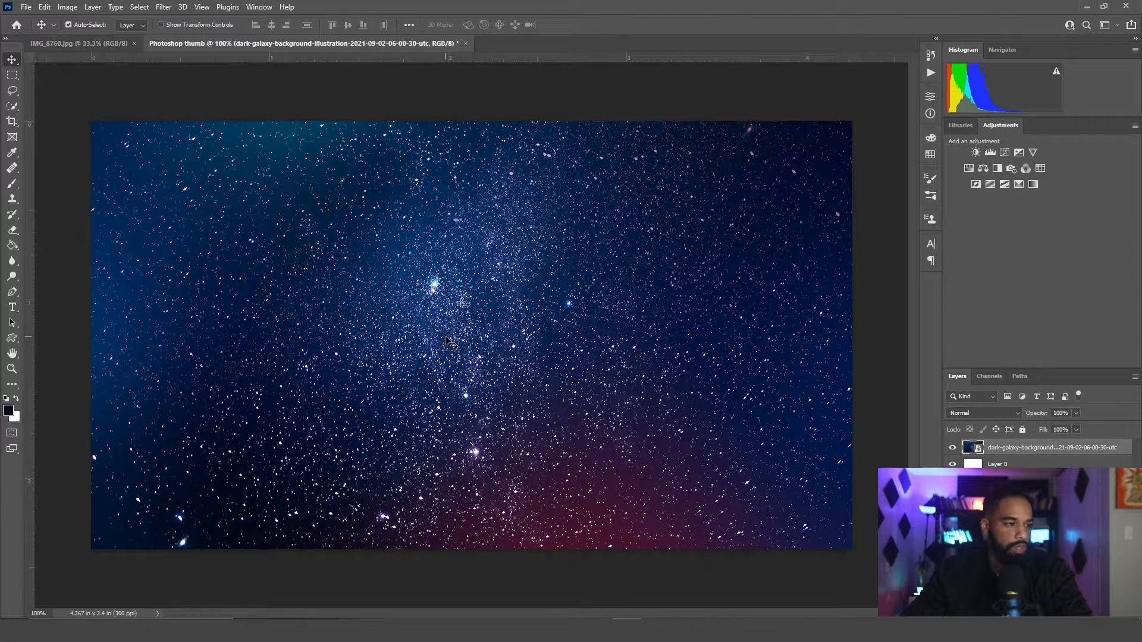
# Slide the galaxy image toward the canvas's right side to expose the white layer, and select each layer by its canvas content
pyautogui.moveTo(503, 356); pyautogui.dragTo(783, 362)
pyautogui.moveTo(235, 357); pyautogui.dragTo(235, 357)
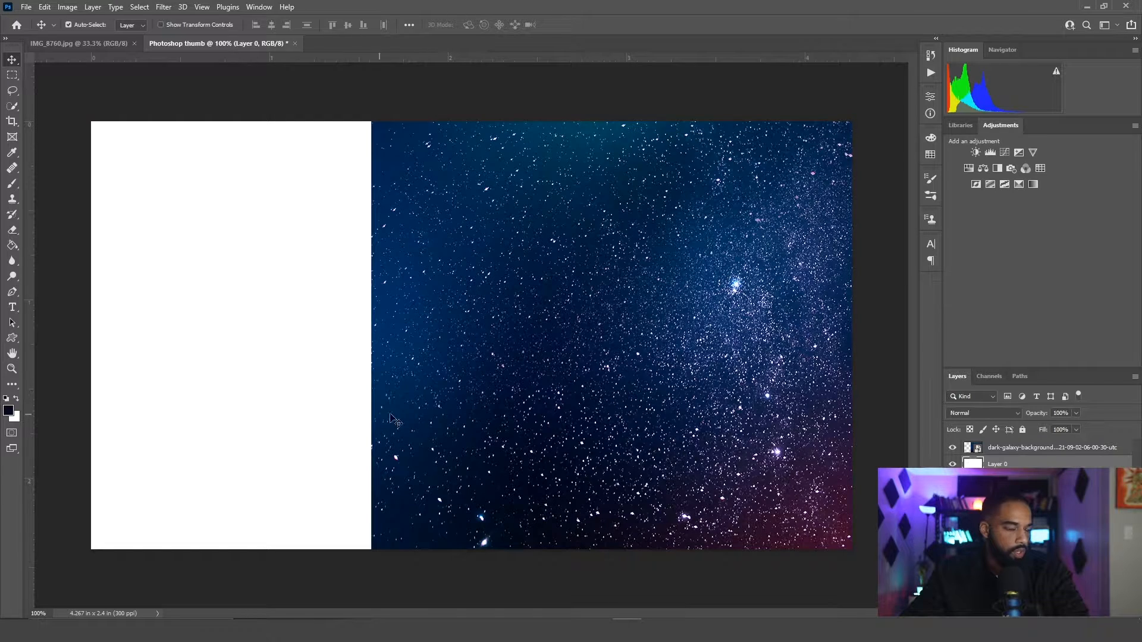
pyautogui.click(552, 365)
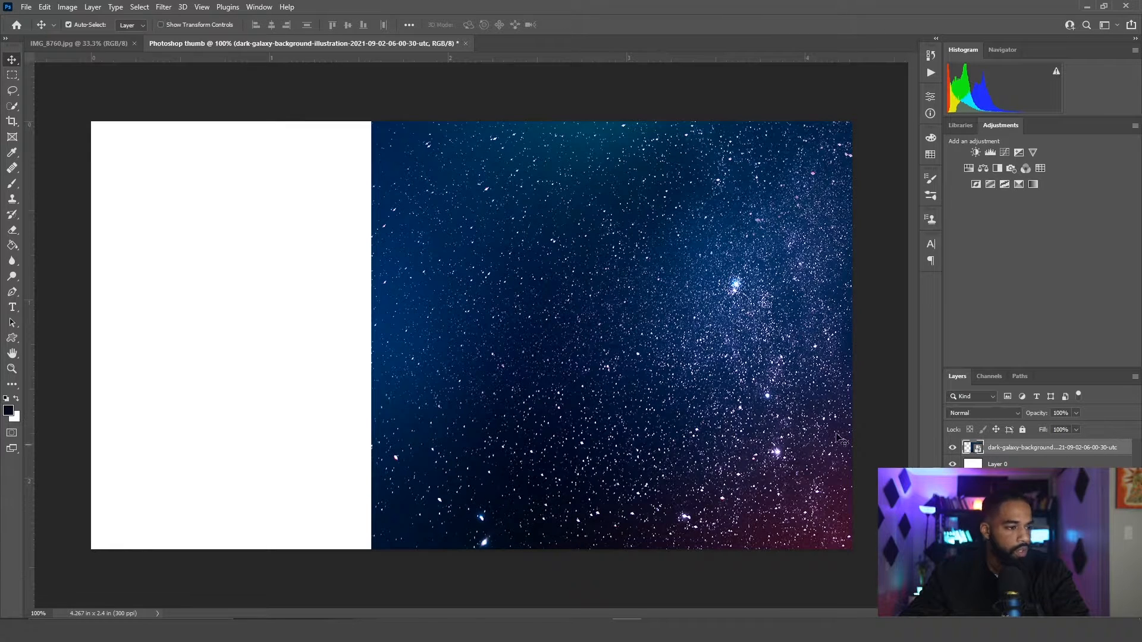
pyautogui.click(271, 310)
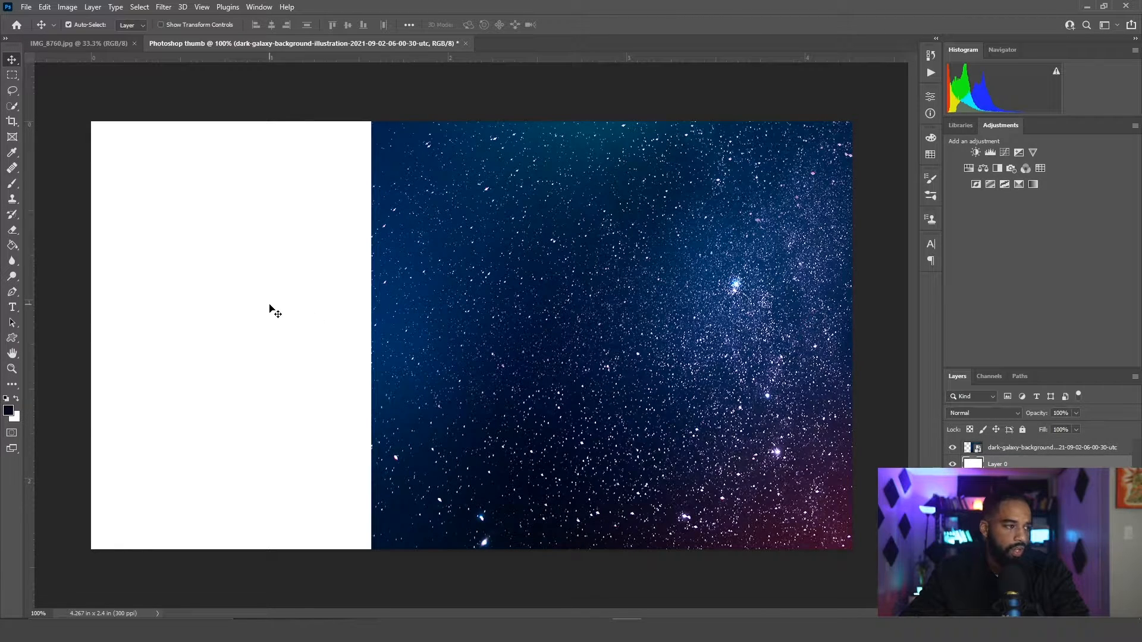
# Shift the white Layer 0 and move it back, and return the galaxy image to cover the whole canvas
pyautogui.moveTo(271, 310); pyautogui.dragTo(230, 298)
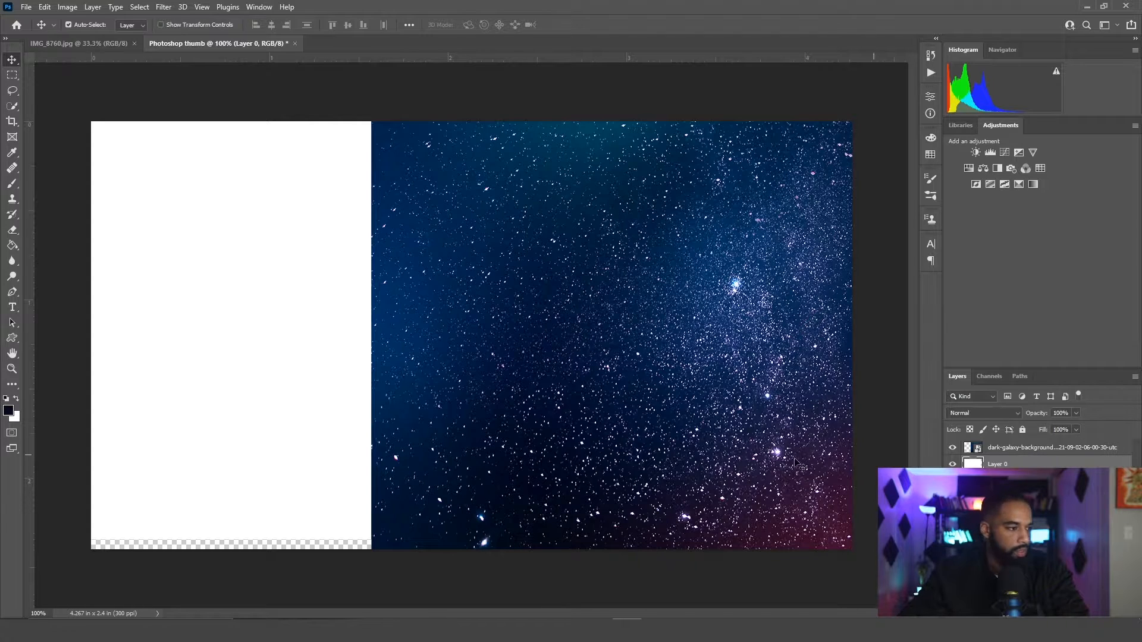
pyautogui.moveTo(280, 355); pyautogui.dragTo(284, 368)
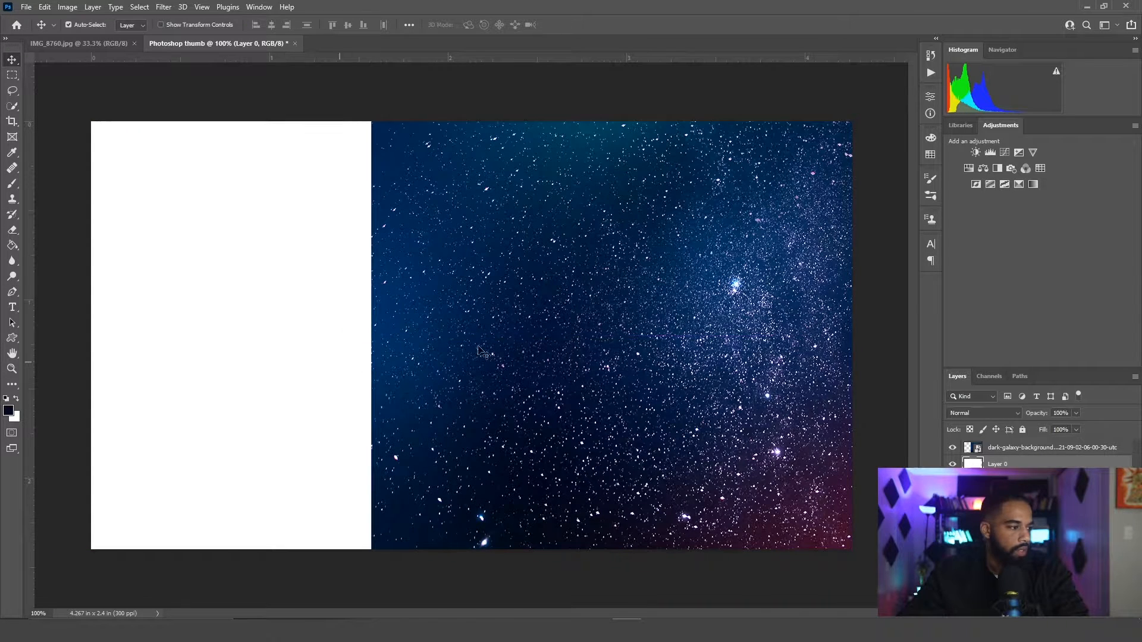
pyautogui.moveTo(534, 333)
pyautogui.mouseDown()
pyautogui.moveTo(241, 326)
pyautogui.moveTo(535, 334)
pyautogui.moveTo(520, 336)
pyautogui.moveTo(532, 299)
pyautogui.moveTo(528, 334)
pyautogui.mouseUp()
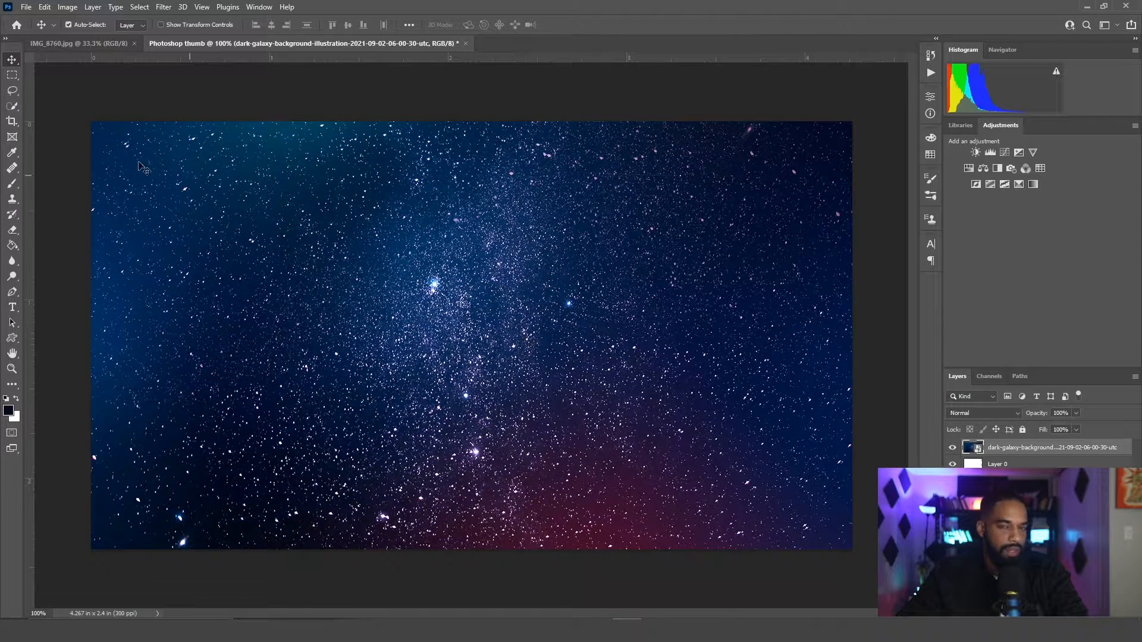
# Display the grid over the thumbnail canvas
pyautogui.click(201, 7)
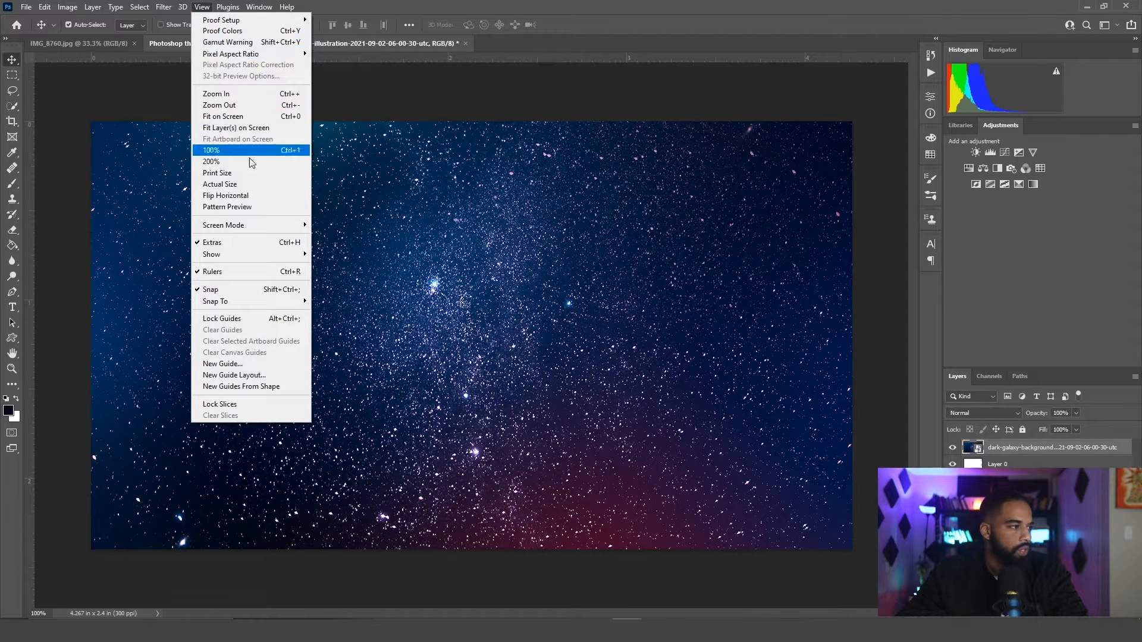
pyautogui.moveTo(255, 259)
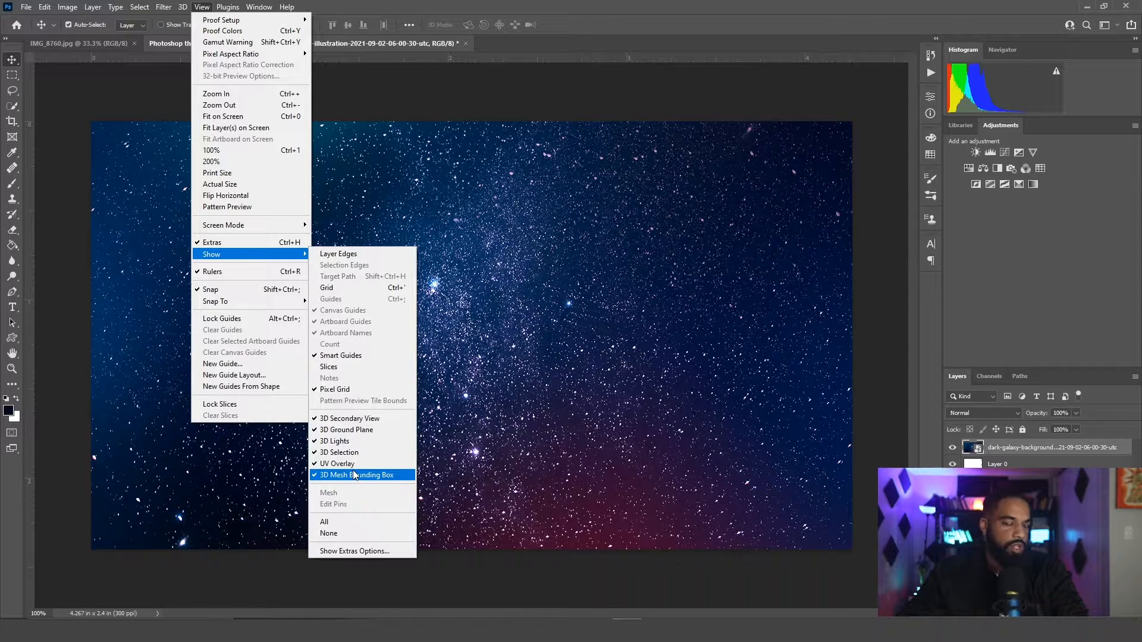
pyautogui.click(330, 289)
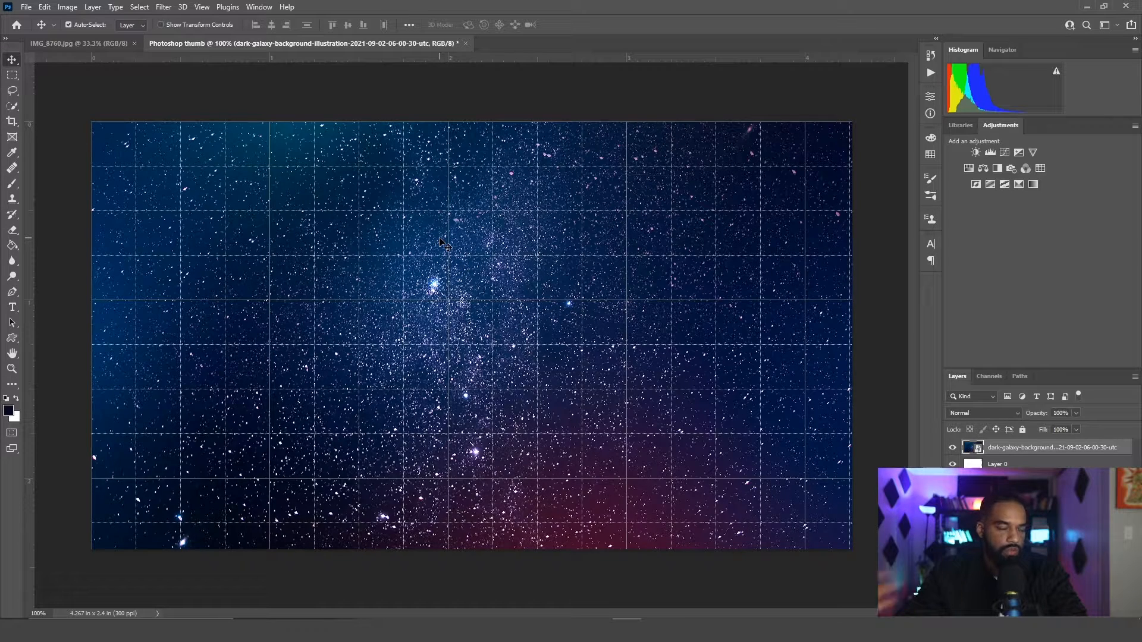
pyautogui.moveTo(469, 322); pyautogui.dragTo(461, 323)
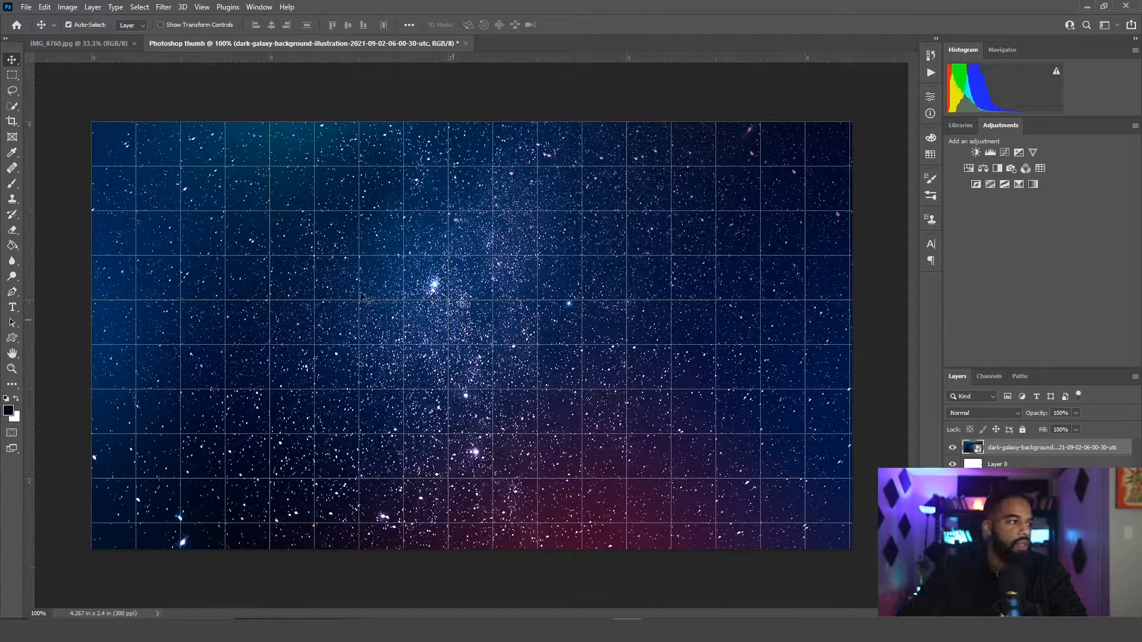
# Hide the grid over the thumbnail canvas
pyautogui.click(208, 7)
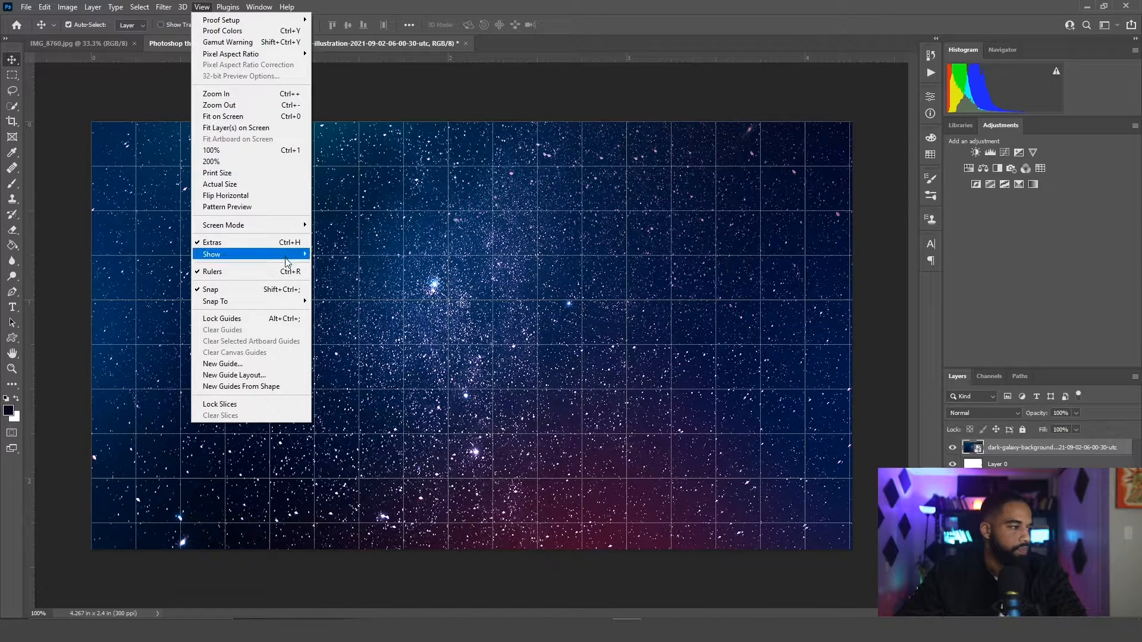
pyautogui.moveTo(292, 254)
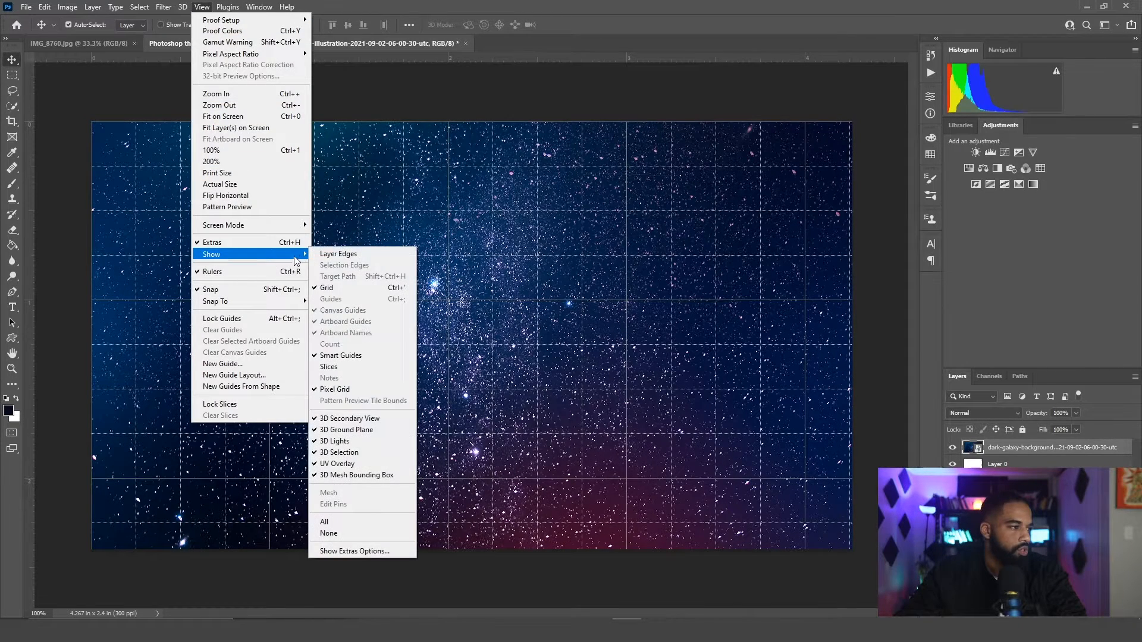
pyautogui.click(337, 285)
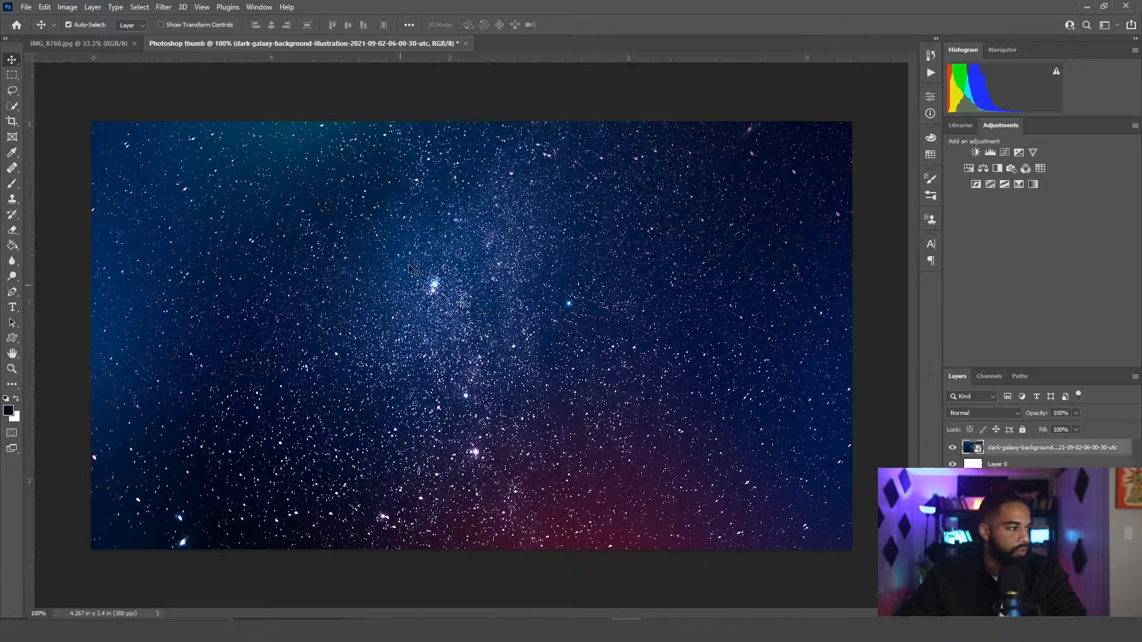
# Draw a rectangular marquee selection around the middle of the galaxy image and shift the selection slightly downward
pyautogui.click(12, 75)
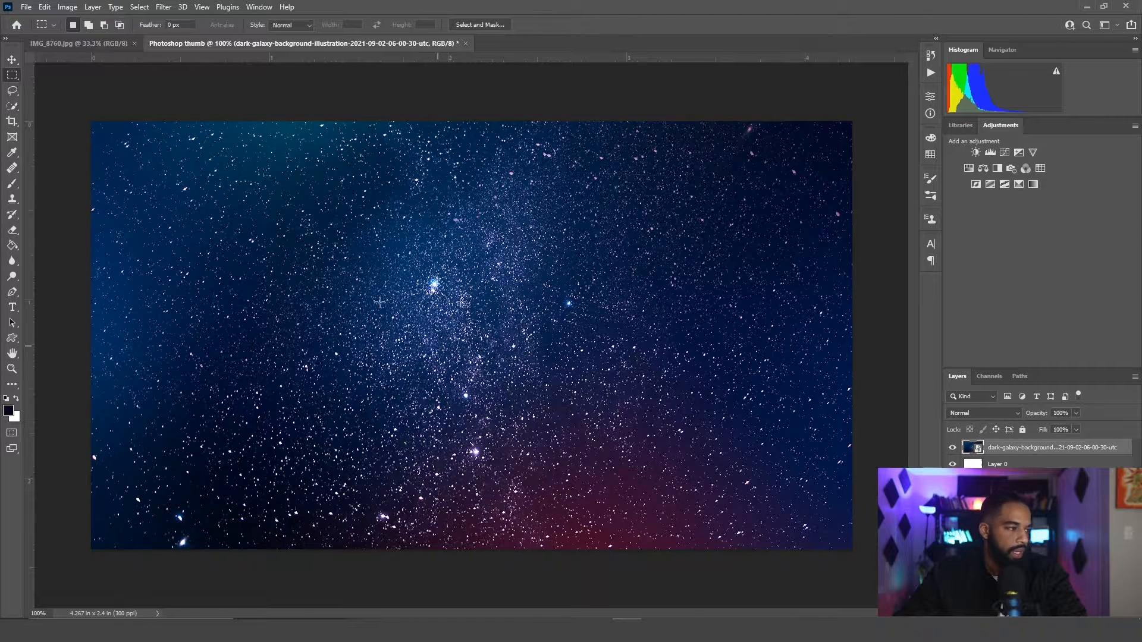
pyautogui.moveTo(301, 210); pyautogui.dragTo(666, 410)
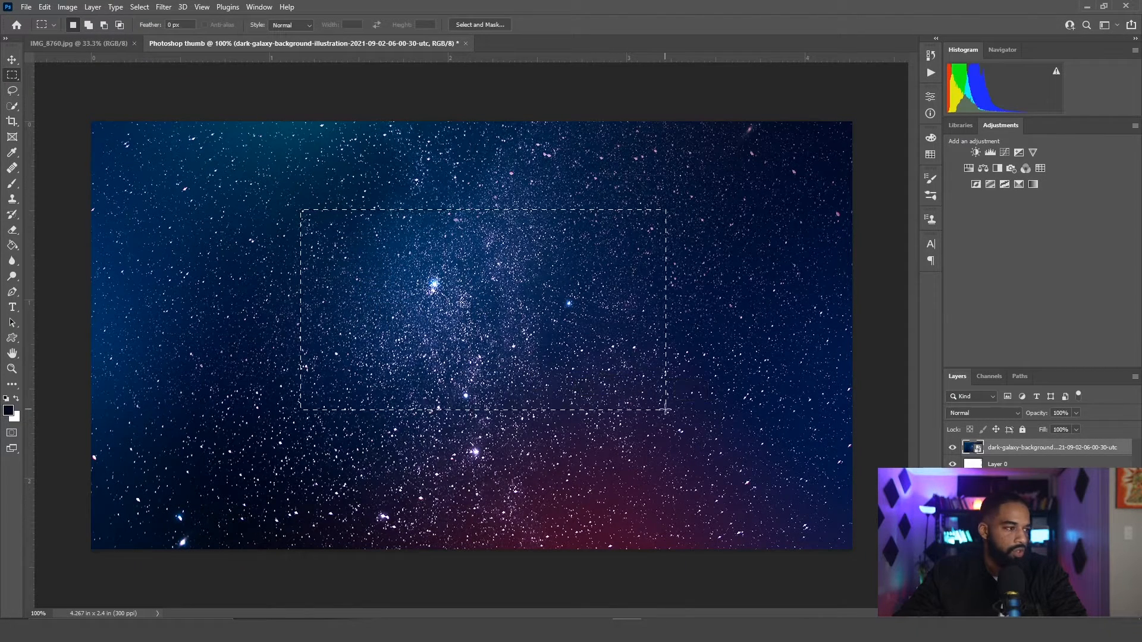
pyautogui.moveTo(483, 306); pyautogui.dragTo(458, 320)
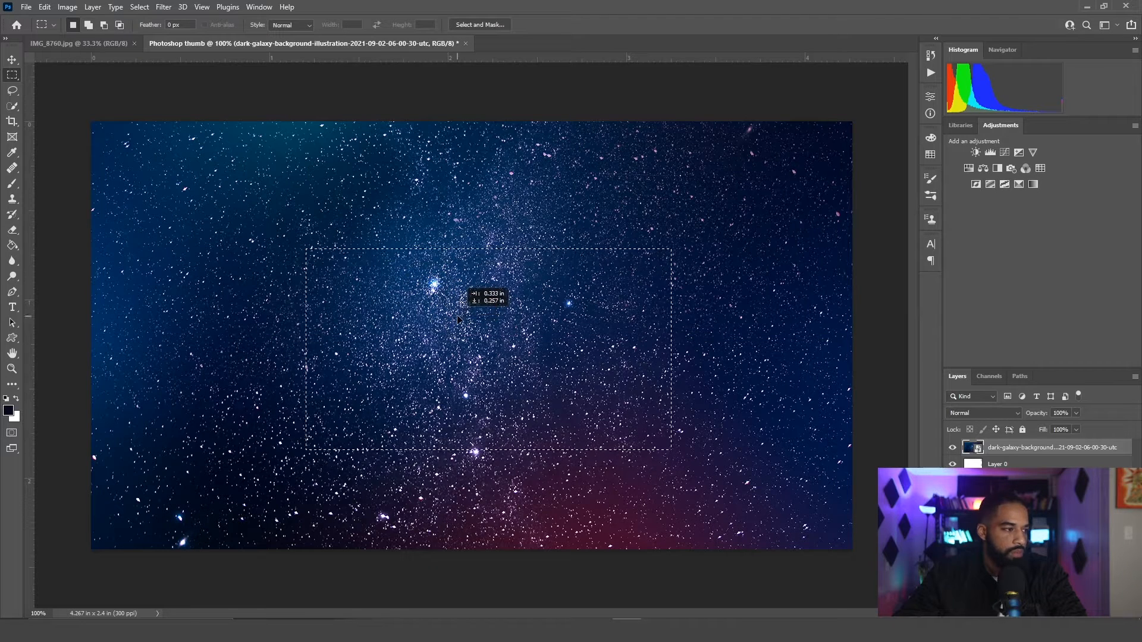
pyautogui.rightClick(978, 451)
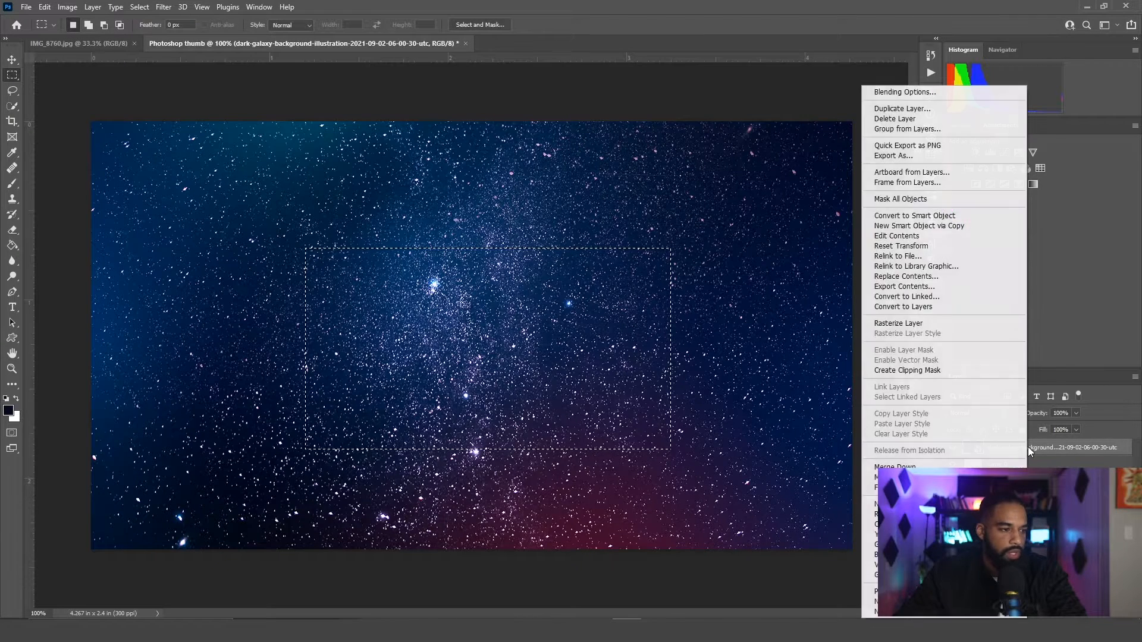
pyautogui.press('Escape')
pyautogui.rightClick(1007, 450)
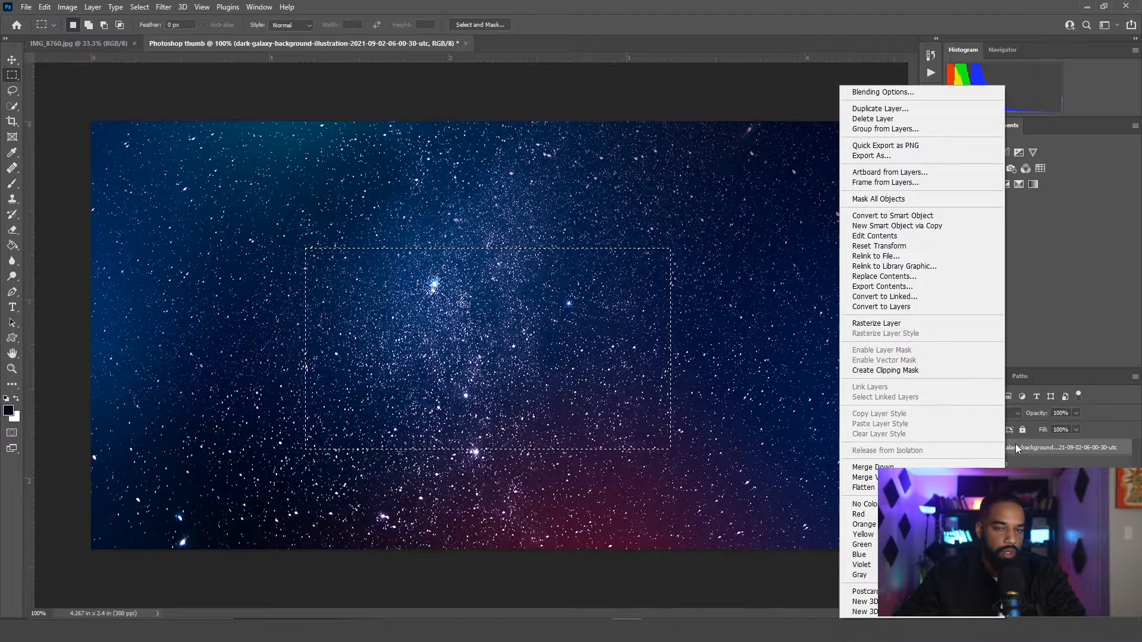
pyautogui.click(897, 325)
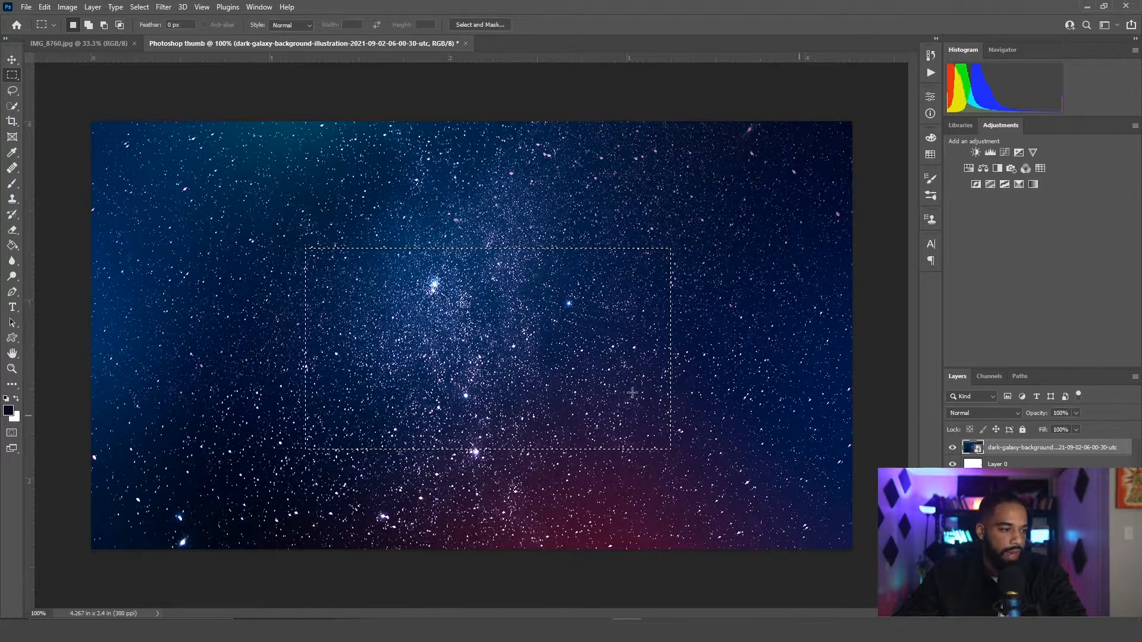
# Invert the rectangular selection and try to delete the galaxy image area outside it
pyautogui.rightClick(531, 339)
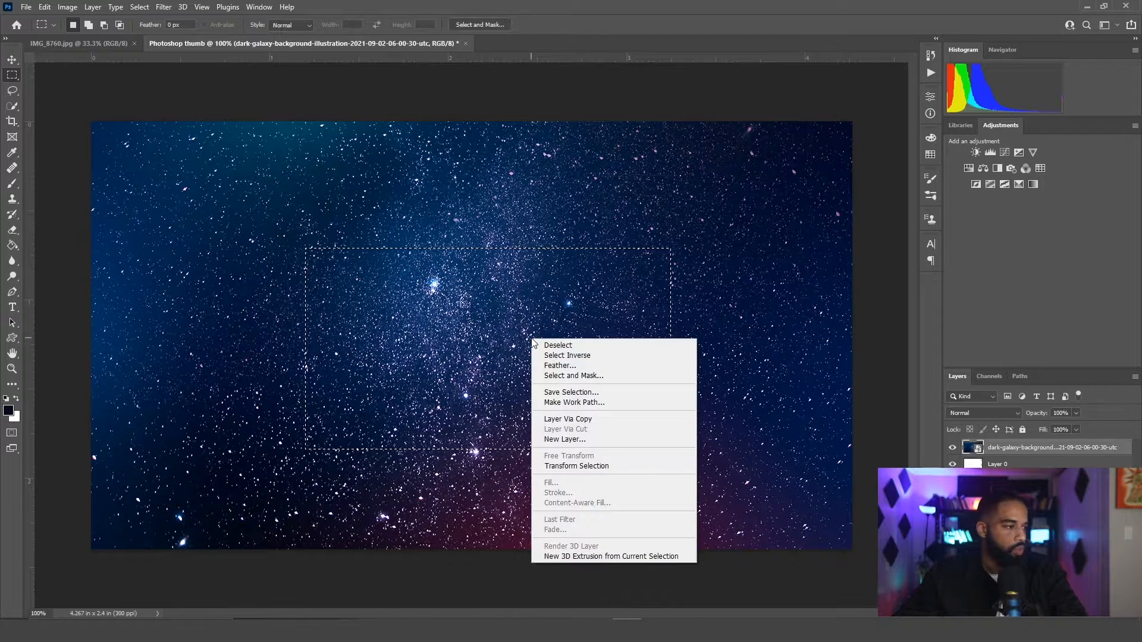
pyautogui.click(558, 356)
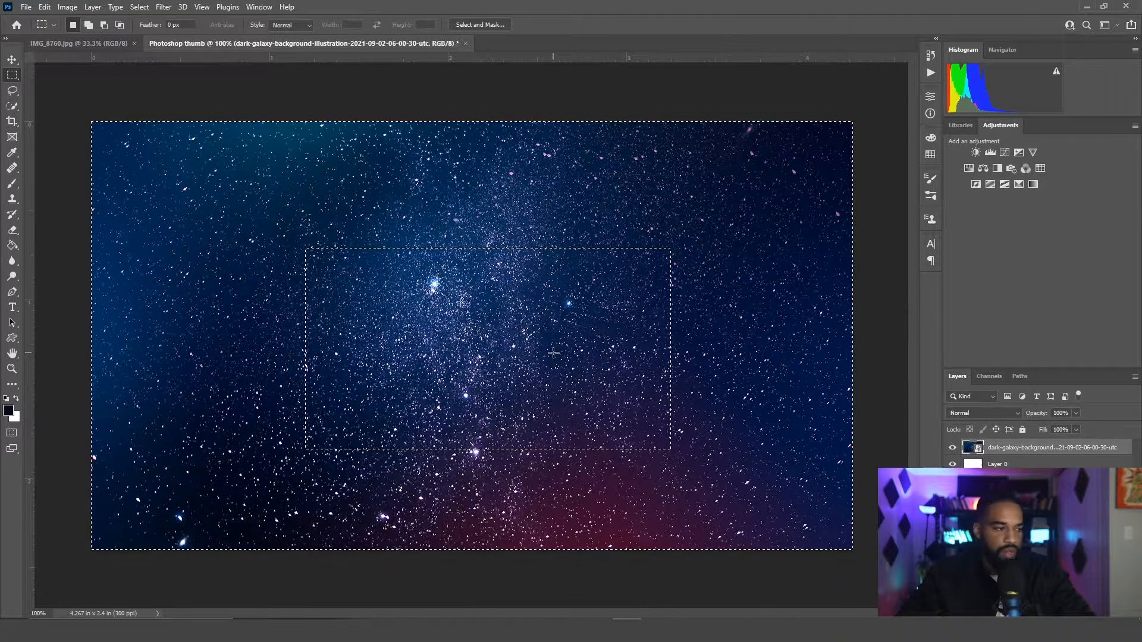
pyautogui.press('Delete')
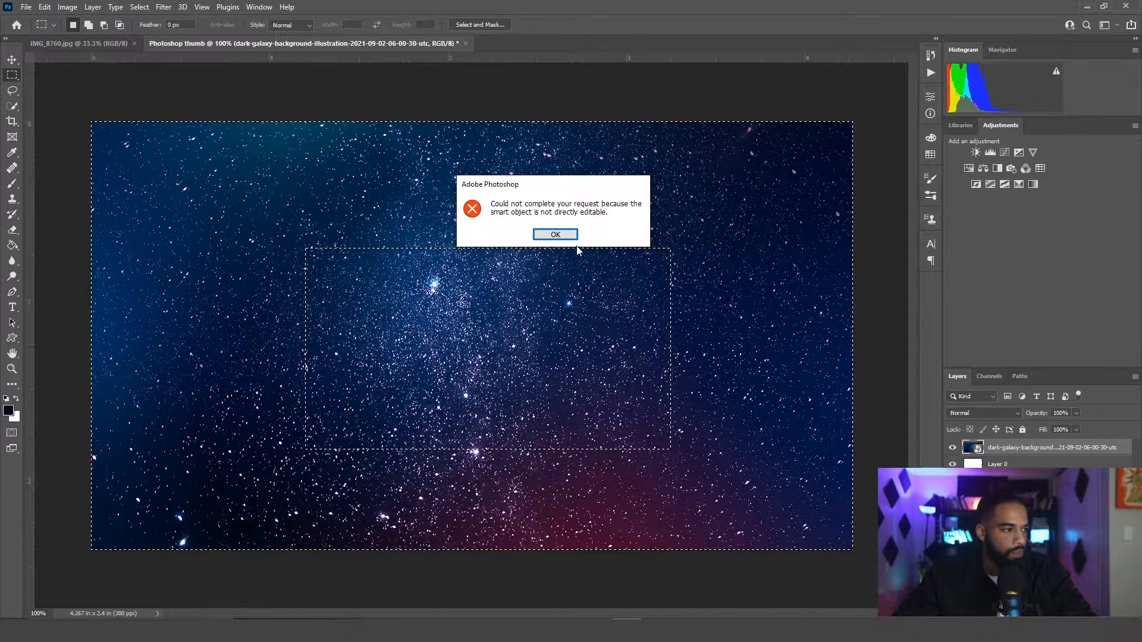
pyautogui.click(555, 235)
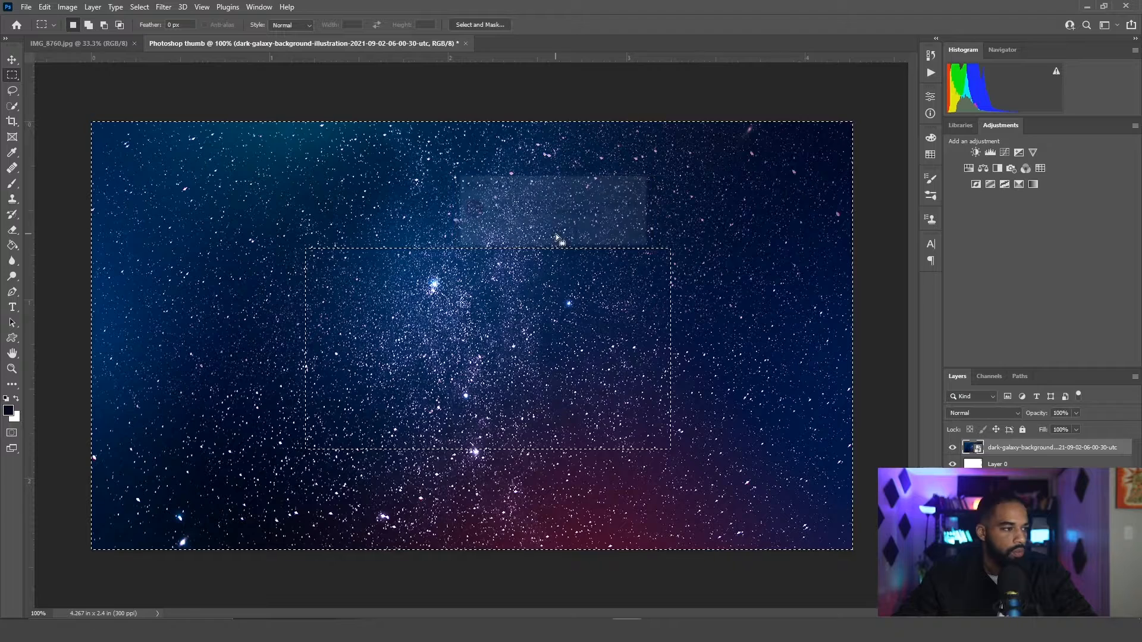
# Rasterize the galaxy layer and delete everything outside the central rectangle
pyautogui.rightClick(1007, 450)
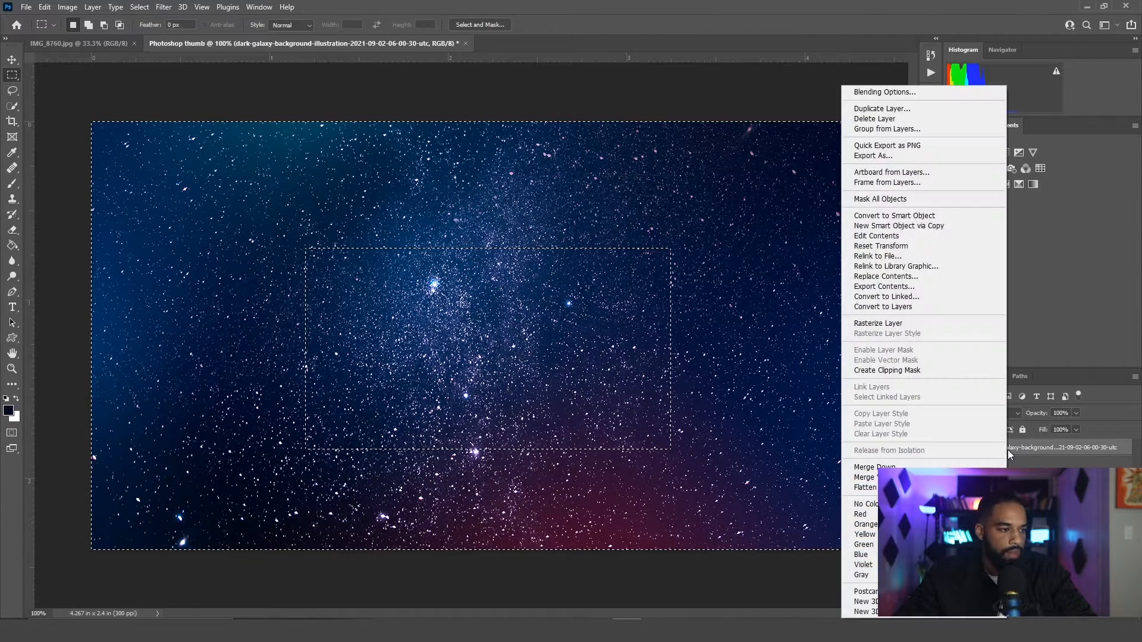
pyautogui.click(884, 324)
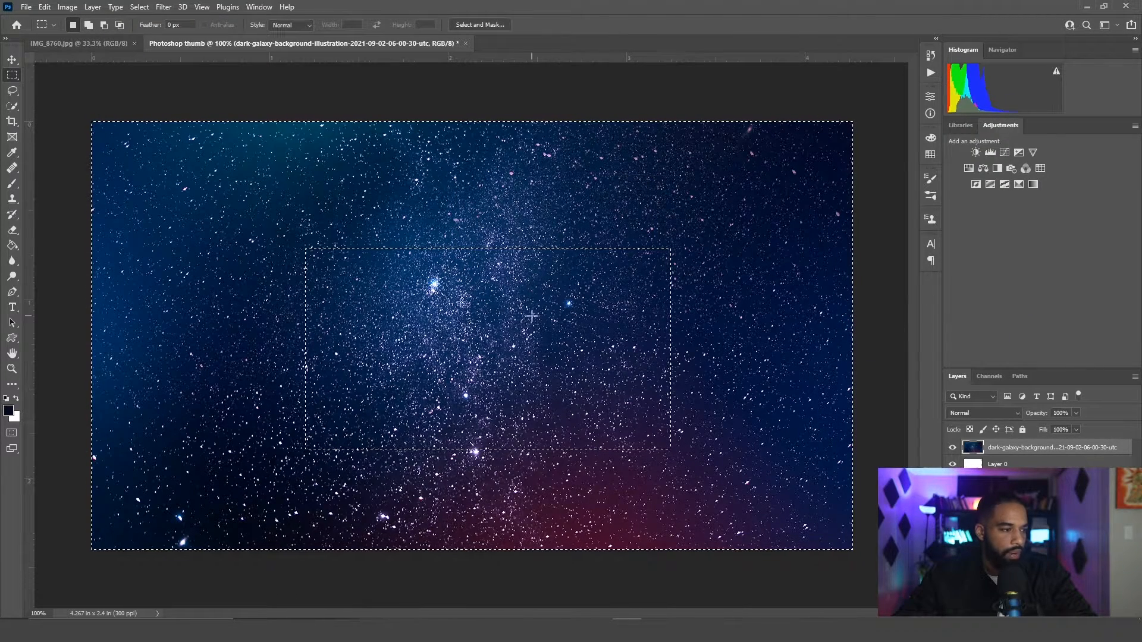
pyautogui.press('Delete')
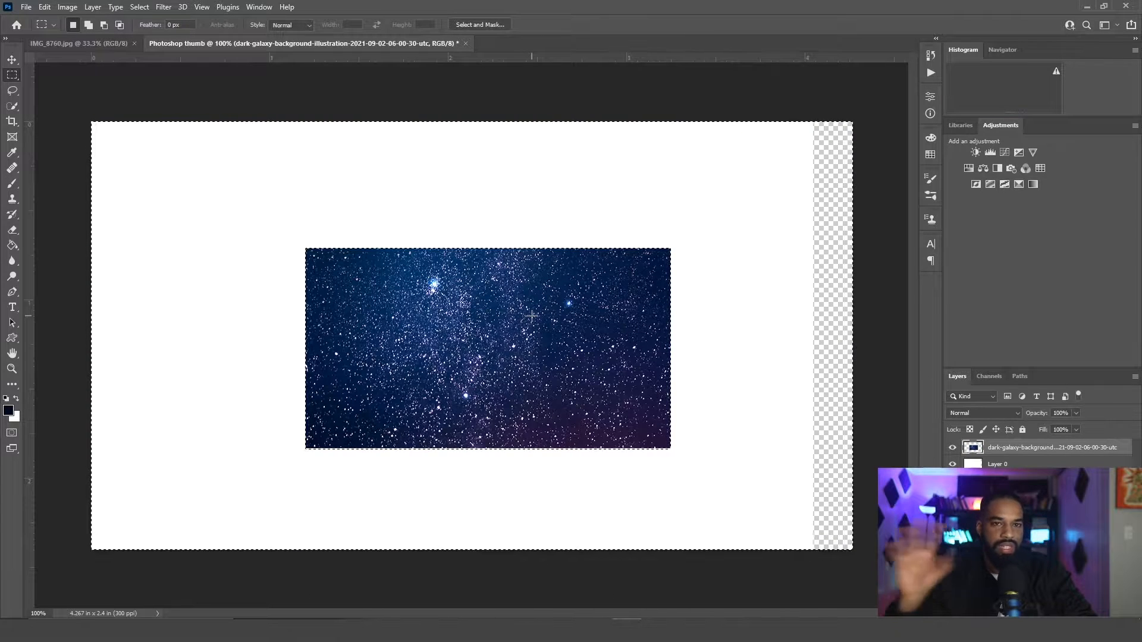
# Show the document's edit history and enlarge it enough to list all the recorded states
pyautogui.rightClick(510, 307)
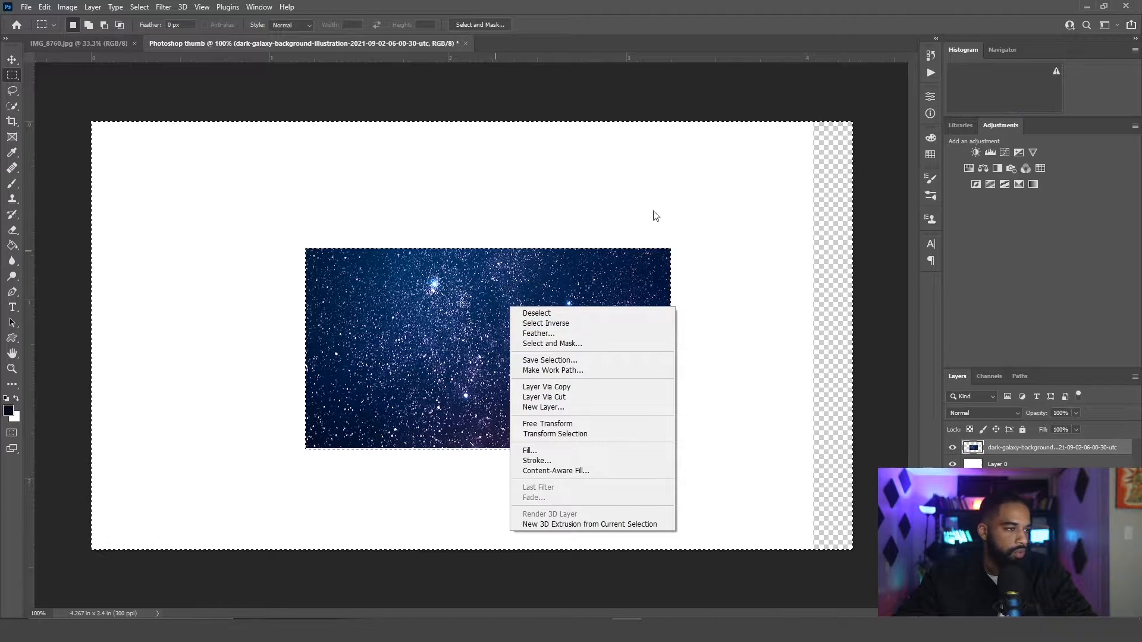
pyautogui.click(774, 144)
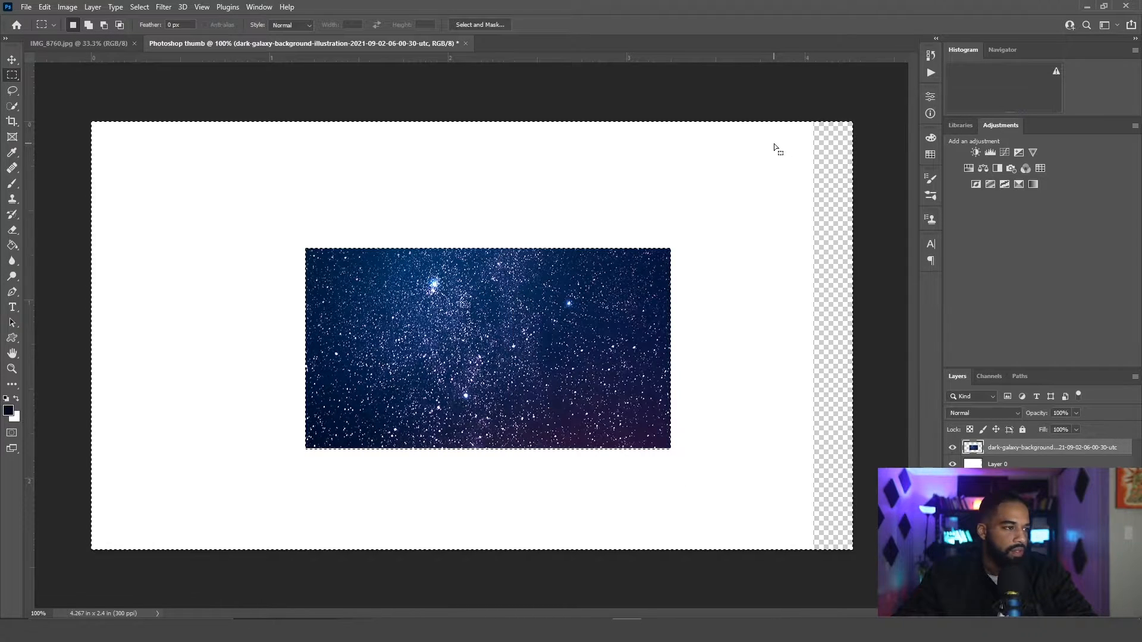
pyautogui.click(929, 55)
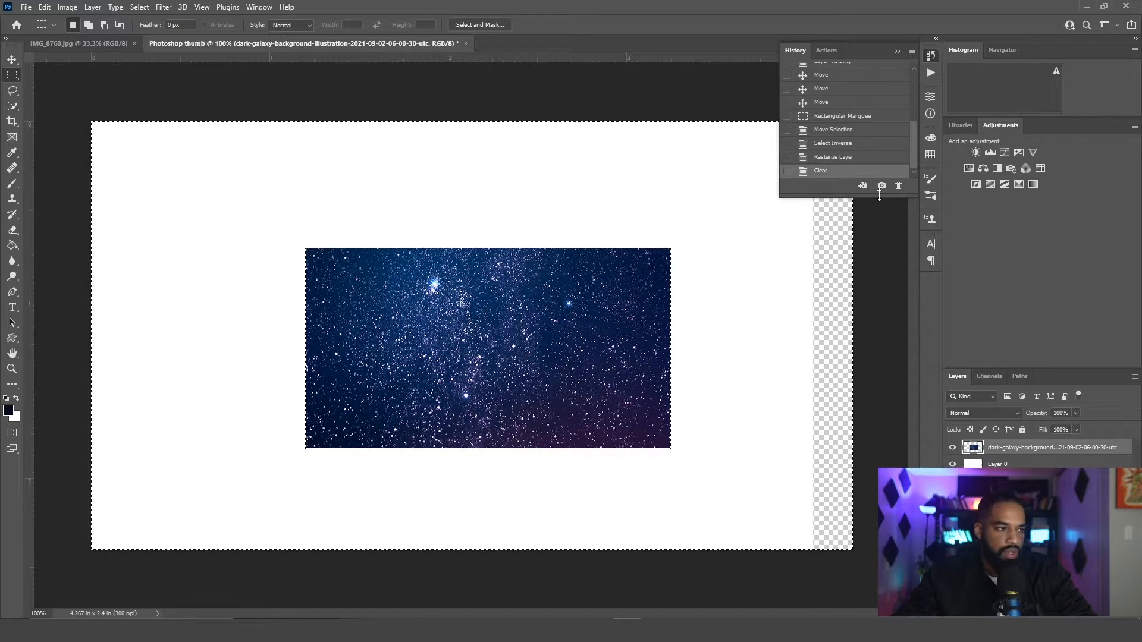
pyautogui.moveTo(879, 195); pyautogui.dragTo(894, 432)
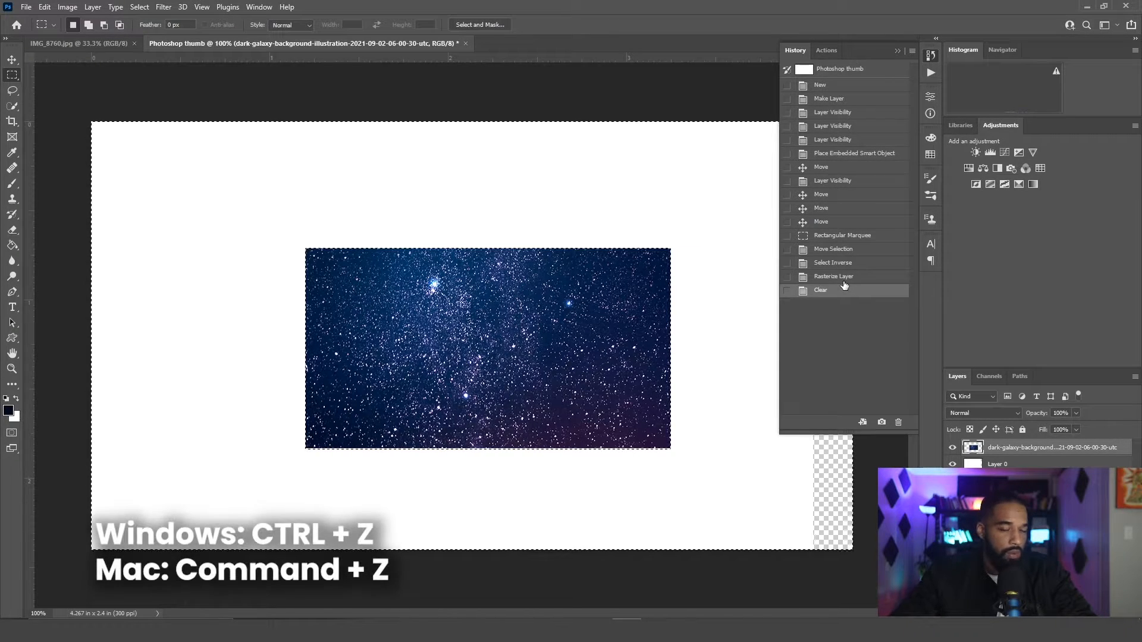
# Undo the deletion, the rasterizing and the selection inversion, and deselect the rectangle
pyautogui.hotkey('ctrl', 'z')
pyautogui.hotkey('ctrl', 'z')
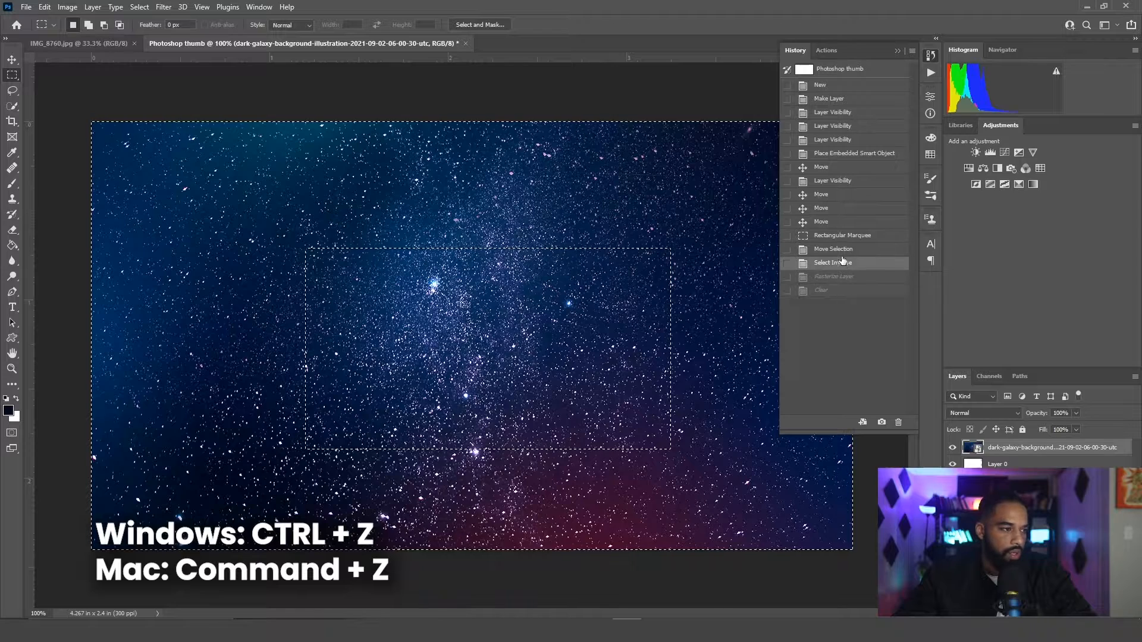
pyautogui.hotkey('ctrl', 'z')
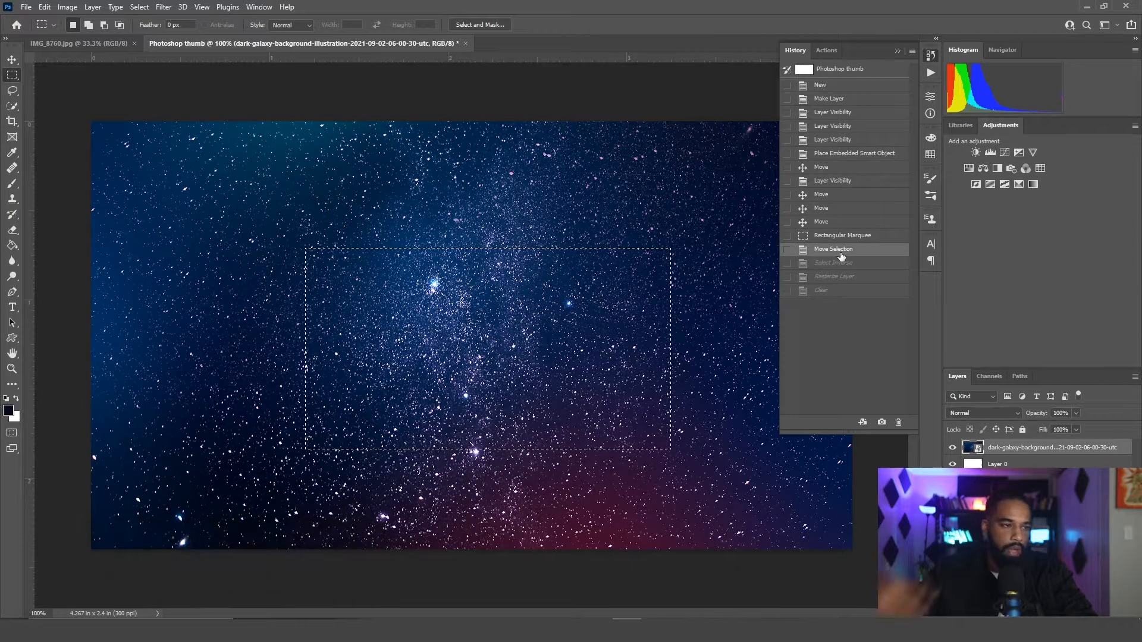
pyautogui.click(265, 179)
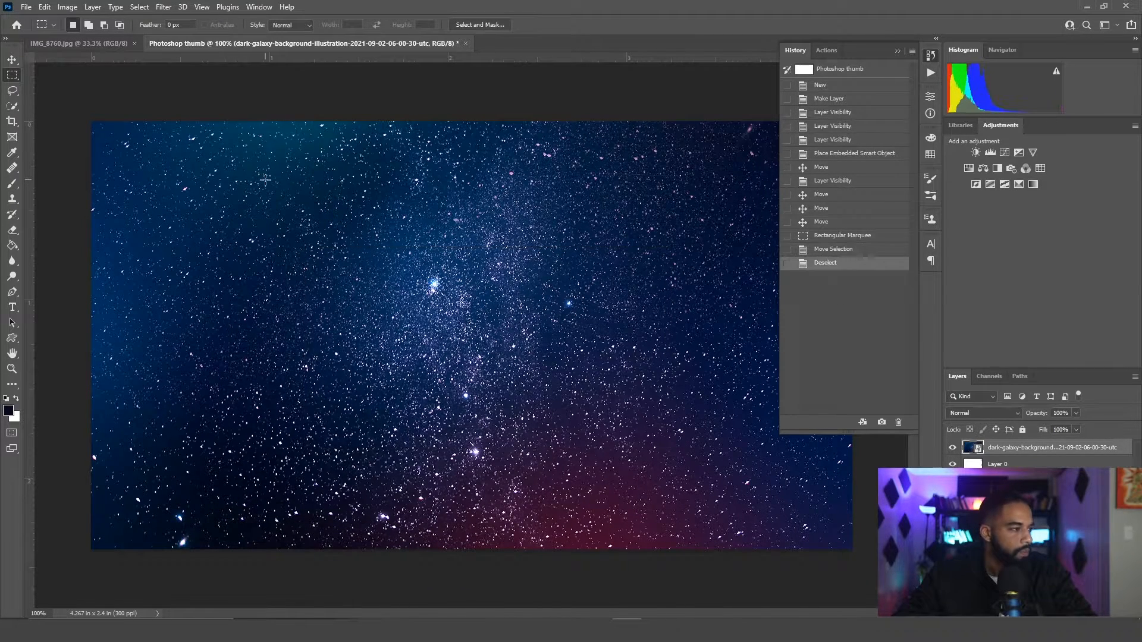
# Draw a circular selection over the middle of the galaxy image with the Elliptical Marquee tool
pyautogui.rightClick(11, 77)
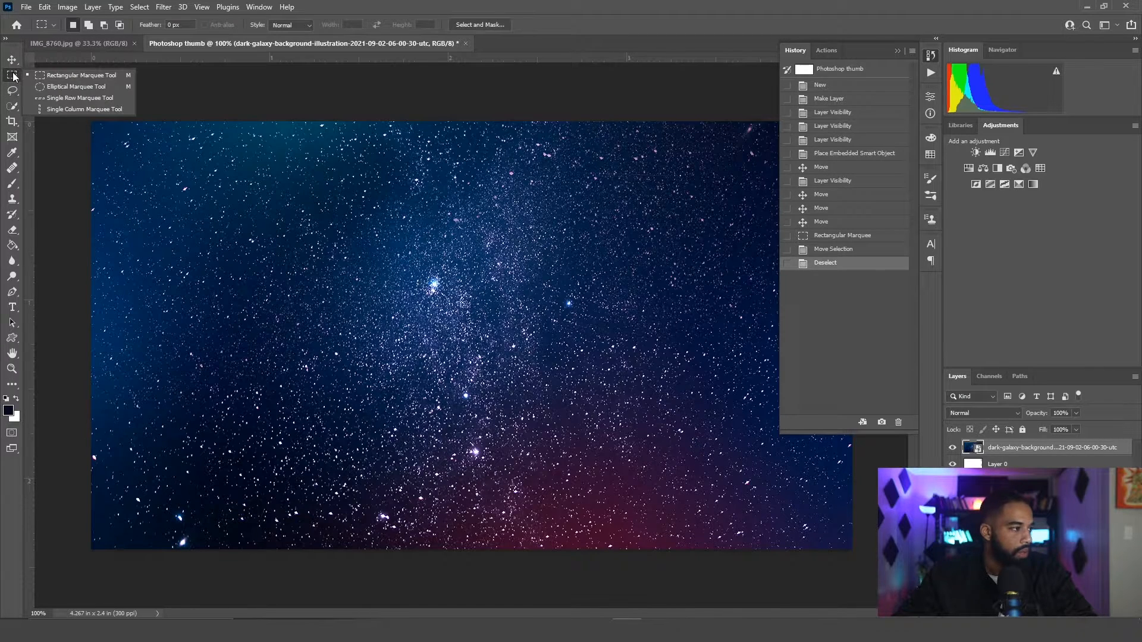
pyautogui.click(46, 89)
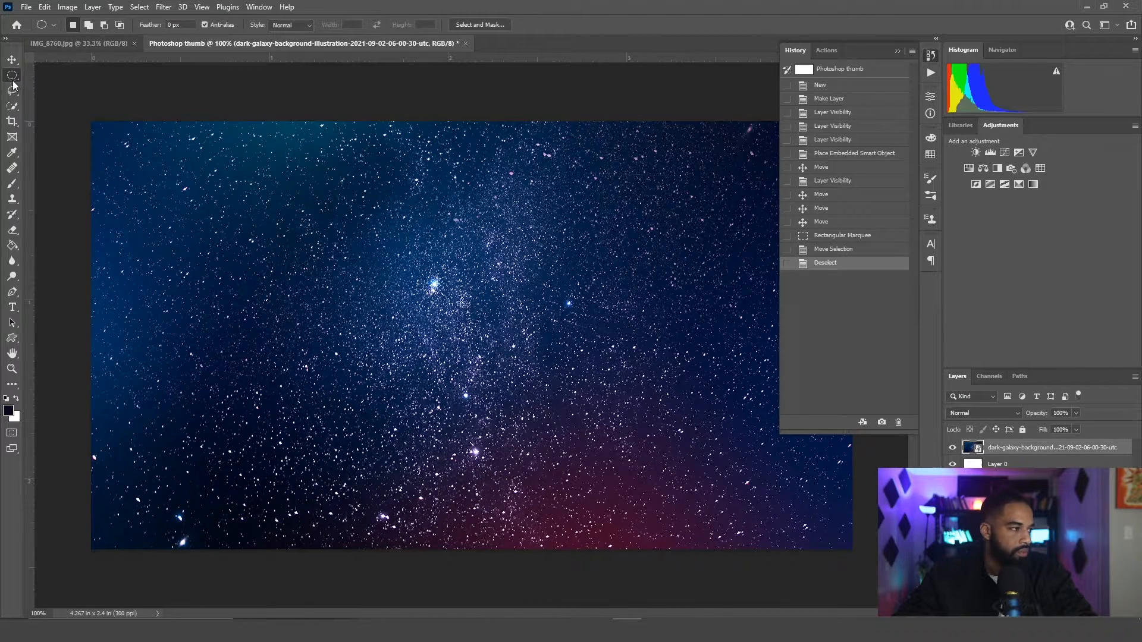
pyautogui.rightClick(12, 77)
pyautogui.click(58, 89)
pyautogui.rightClick(14, 84)
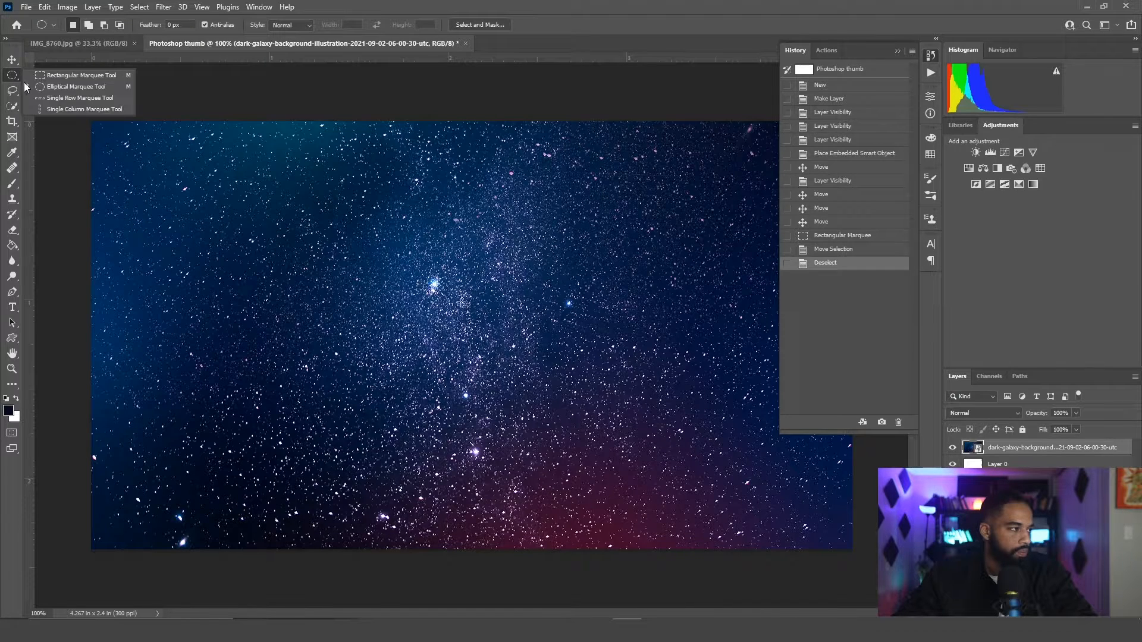
pyautogui.click(67, 89)
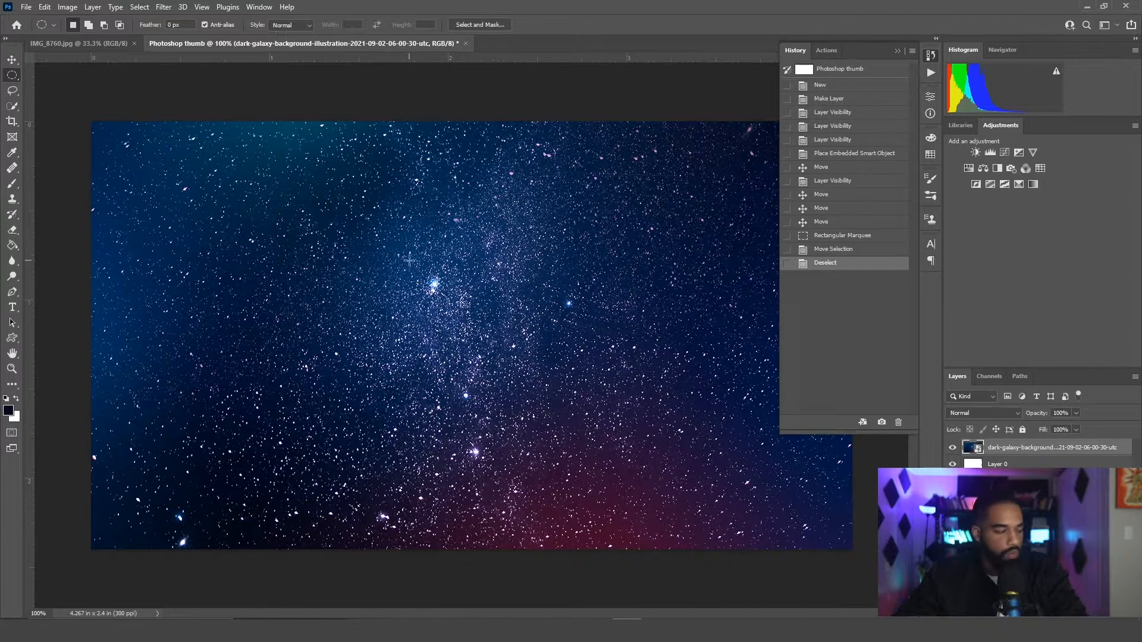
pyautogui.moveTo(369, 227); pyautogui.dragTo(618, 447)
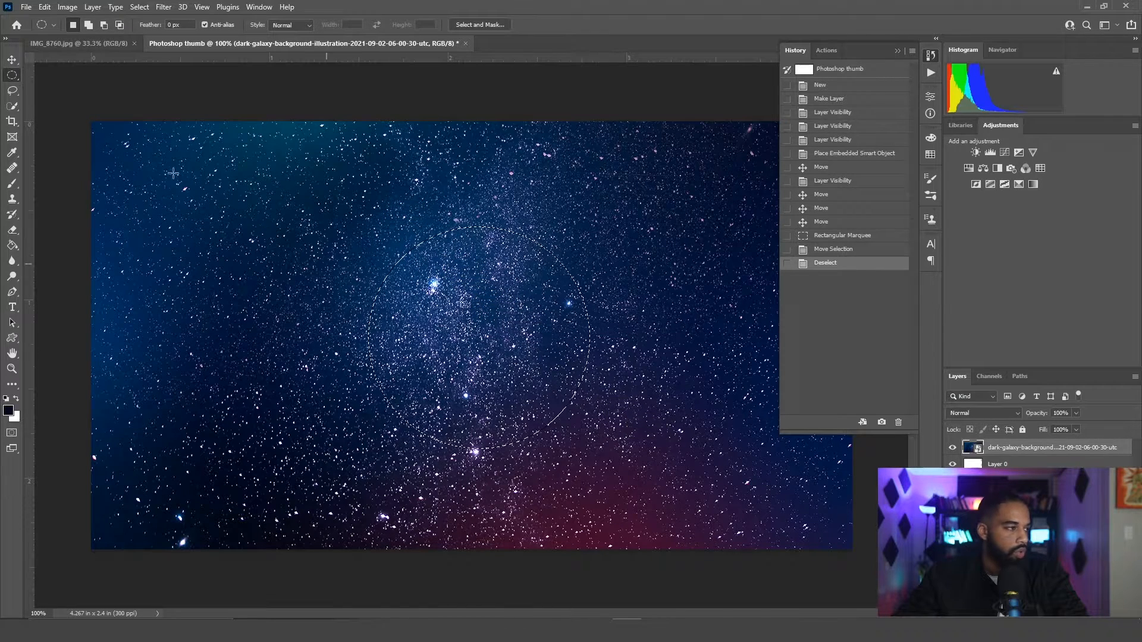
# Replace the circular selection with a rectangular marquee selection, deselect it, and draw another rectangle over the galaxy's middle
pyautogui.rightClick(12, 75)
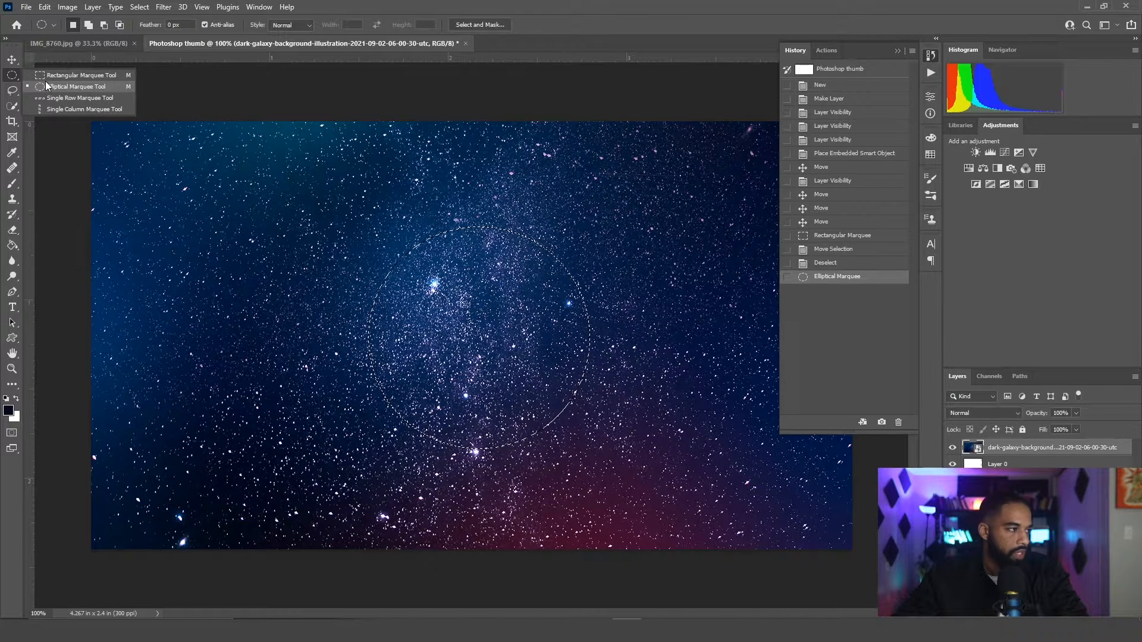
pyautogui.click(48, 76)
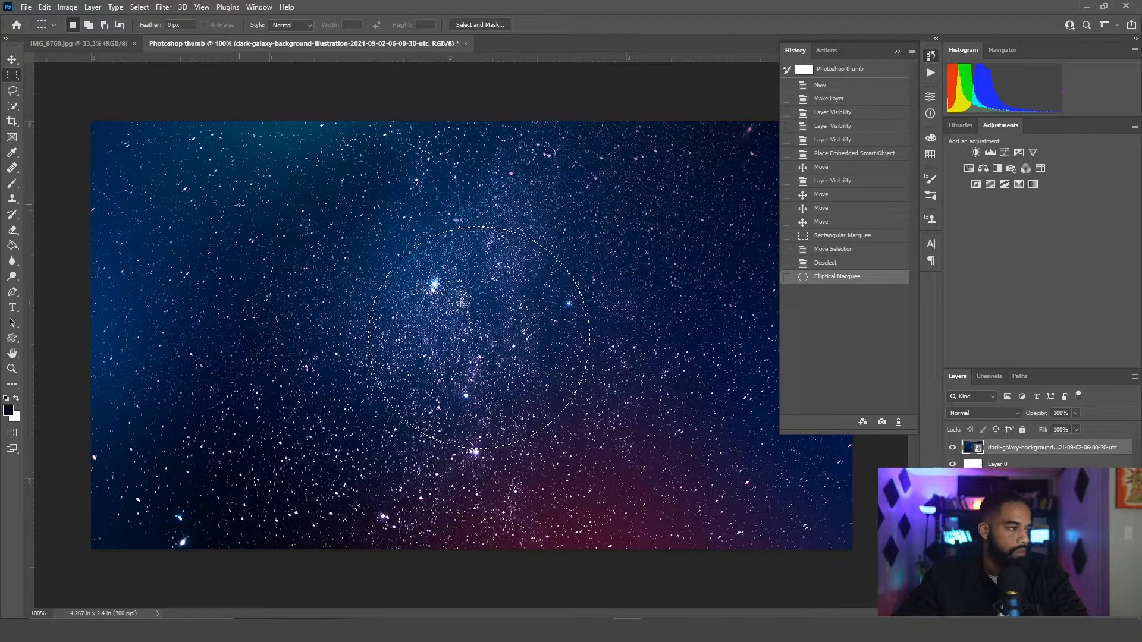
pyautogui.moveTo(297, 209); pyautogui.dragTo(598, 399)
pyautogui.hotkey('ctrl', 'd')
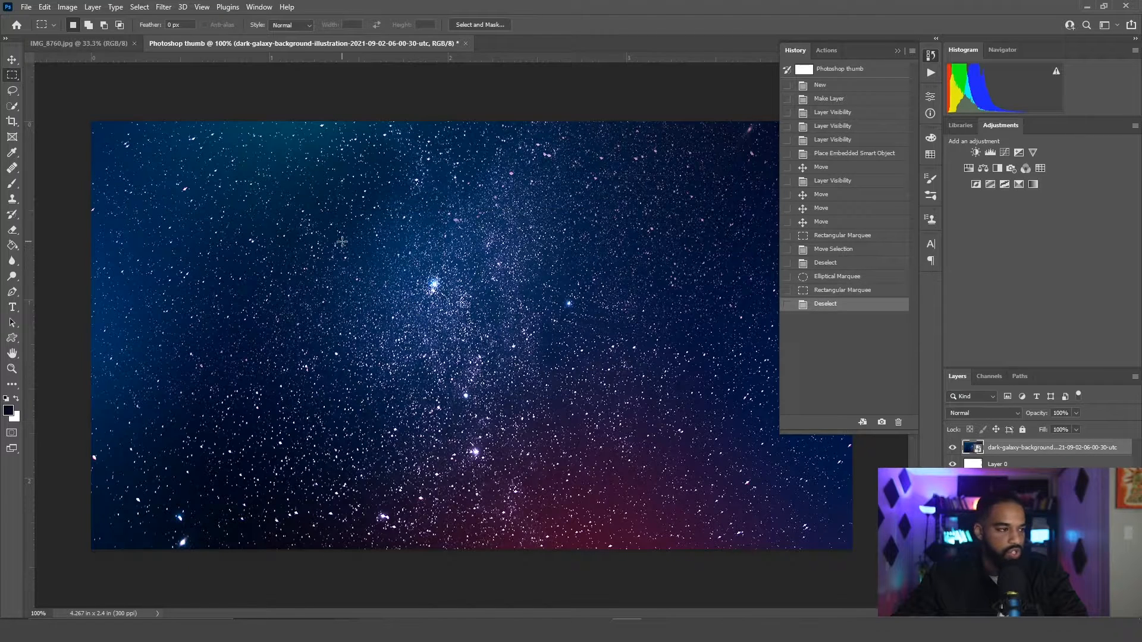
pyautogui.moveTo(299, 214); pyautogui.dragTo(636, 457)
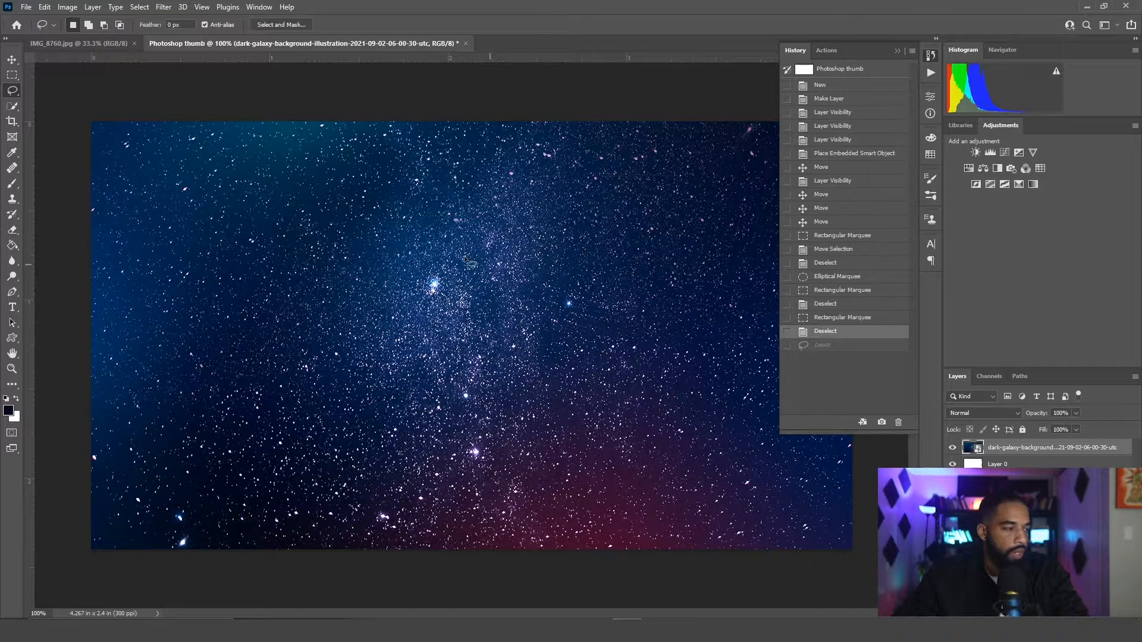
# Draw a rounded freehand Lasso selection near the galaxy's centre and replace it with a larger irregular one reaching the upper-left area
pyautogui.moveTo(452, 246); pyautogui.dragTo(441, 285)
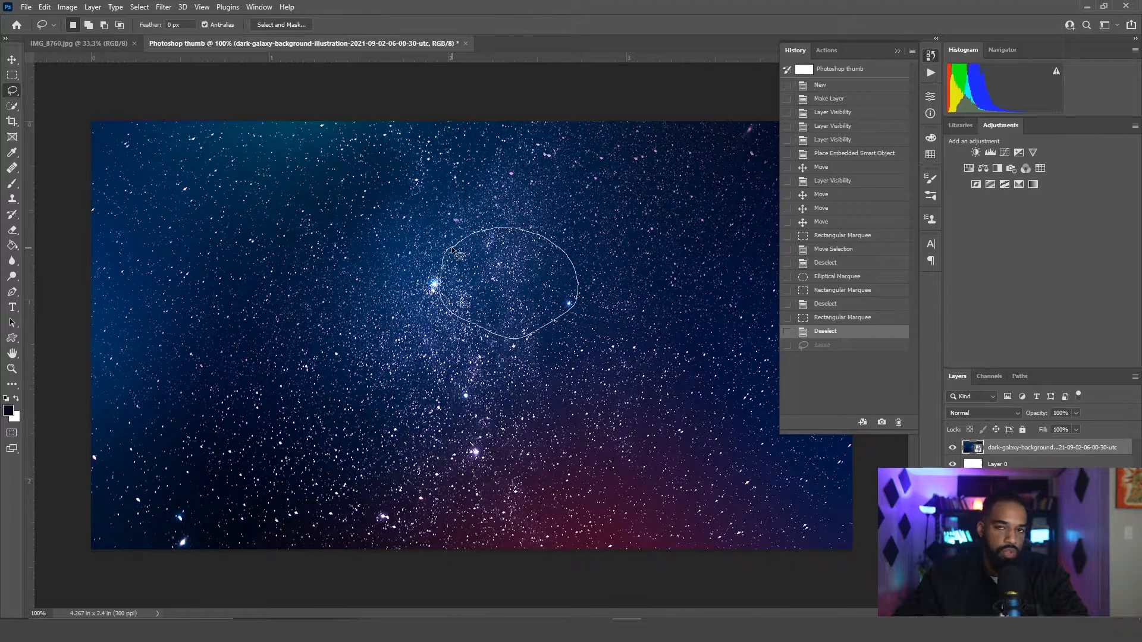
pyautogui.moveTo(452, 250); pyautogui.dragTo(450, 248)
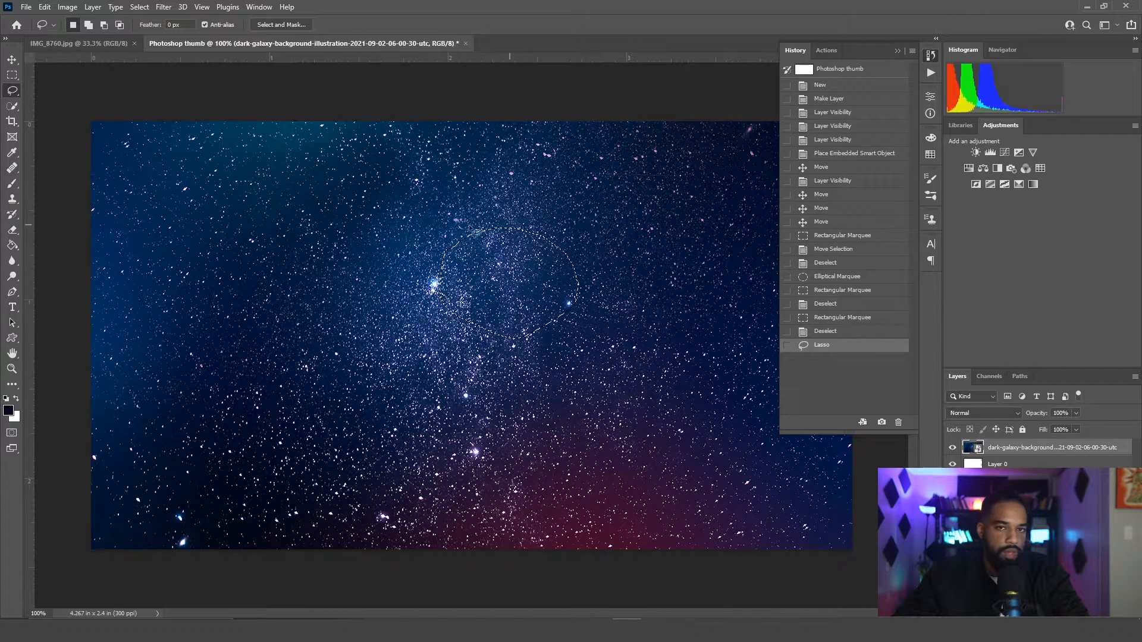
pyautogui.moveTo(208, 215)
pyautogui.mouseDown()
pyautogui.moveTo(261, 305)
pyautogui.moveTo(384, 340)
pyautogui.moveTo(546, 450)
pyautogui.moveTo(487, 276)
pyautogui.moveTo(311, 185)
pyautogui.moveTo(208, 217)
pyautogui.mouseUp()
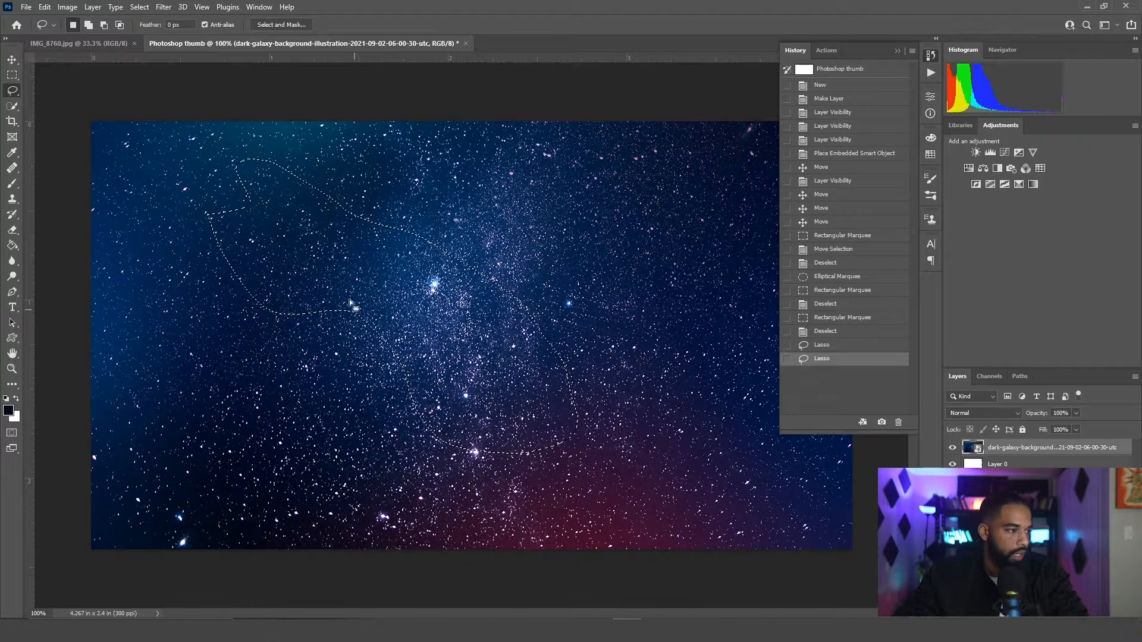
# Deselect the lasso area and make a small Quick Selection in the dark area of the galaxy image
pyautogui.hotkey('ctrl', 'd')
pyautogui.click(14, 106)
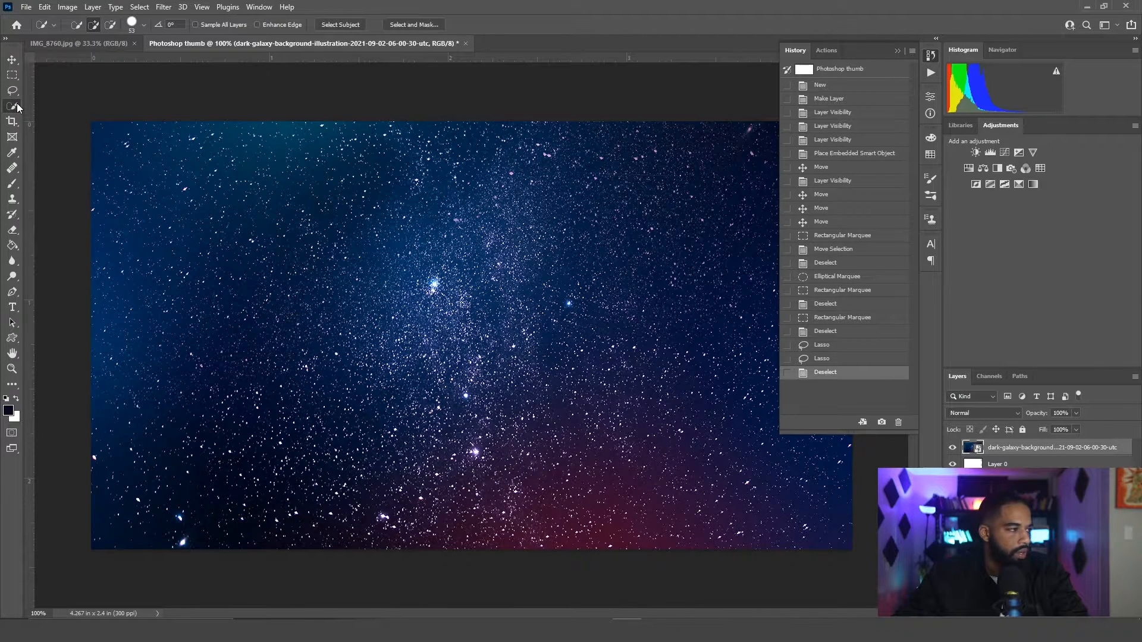
pyautogui.click(366, 250)
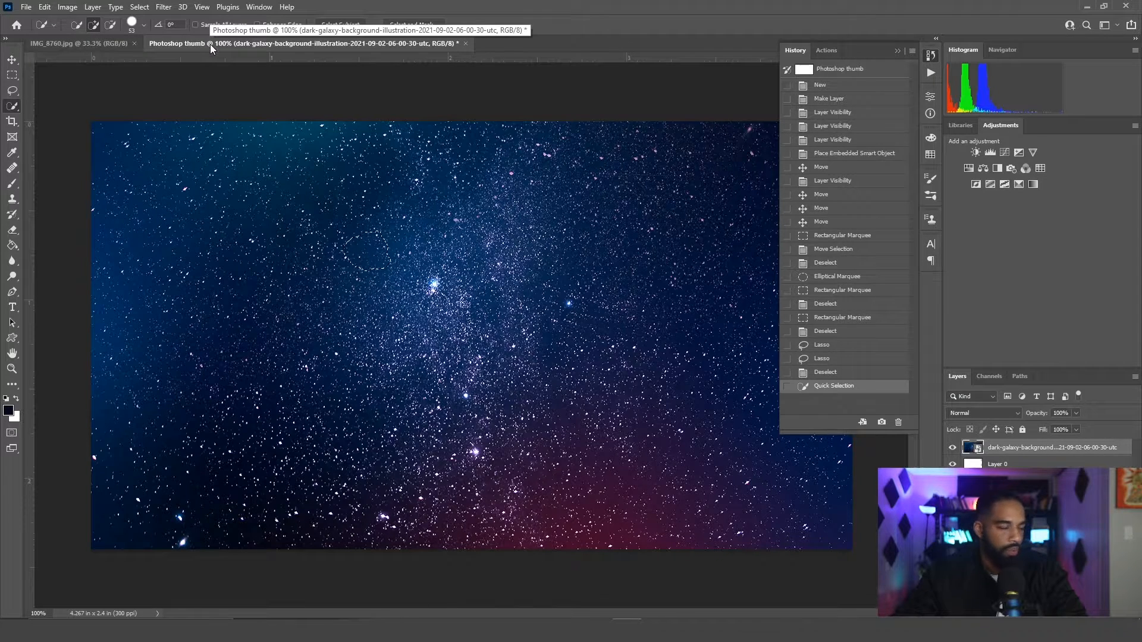
# Switch to the IMG_8760.jpg document and quick-select the front tire's white wall, extending the selection onto its upper black tread
pyautogui.click(73, 44)
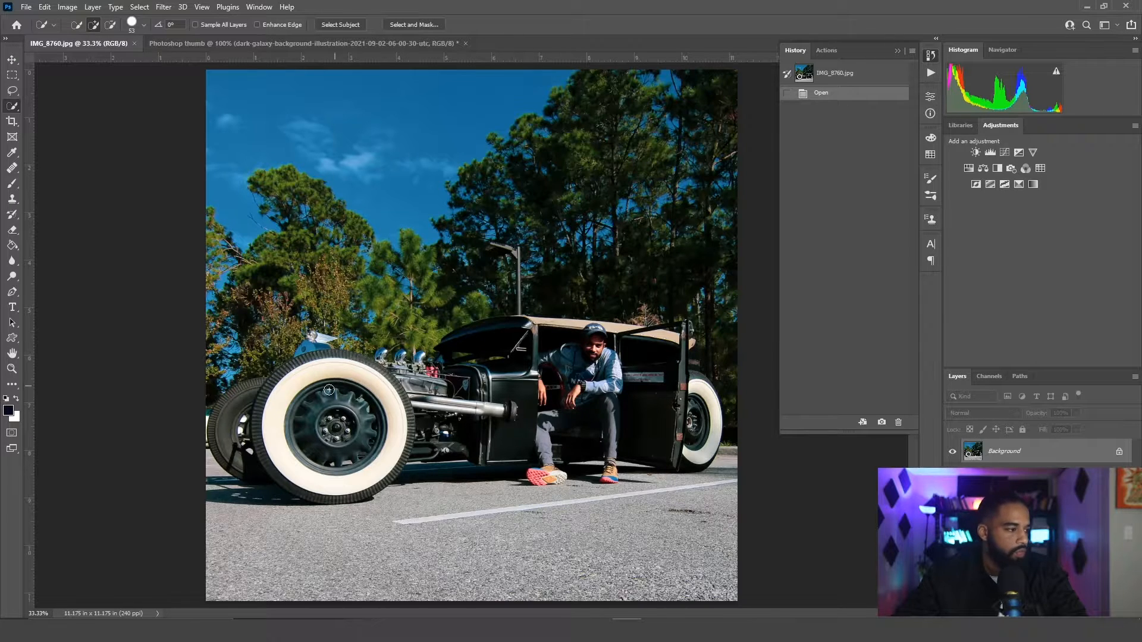
pyautogui.moveTo(307, 374); pyautogui.dragTo(357, 367)
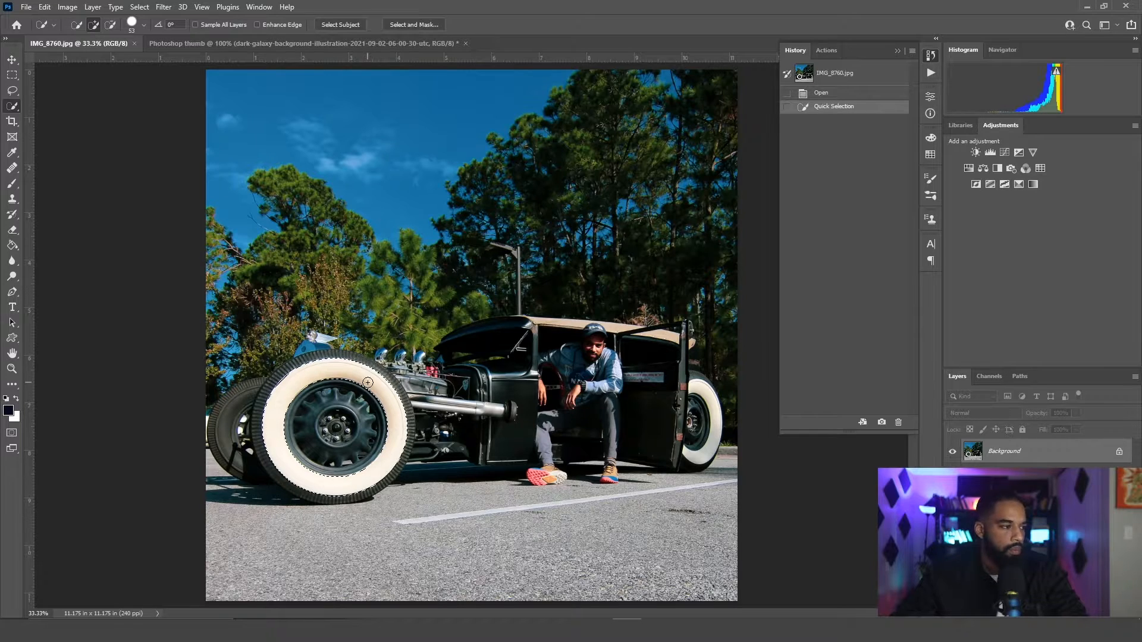
pyautogui.press('alt')
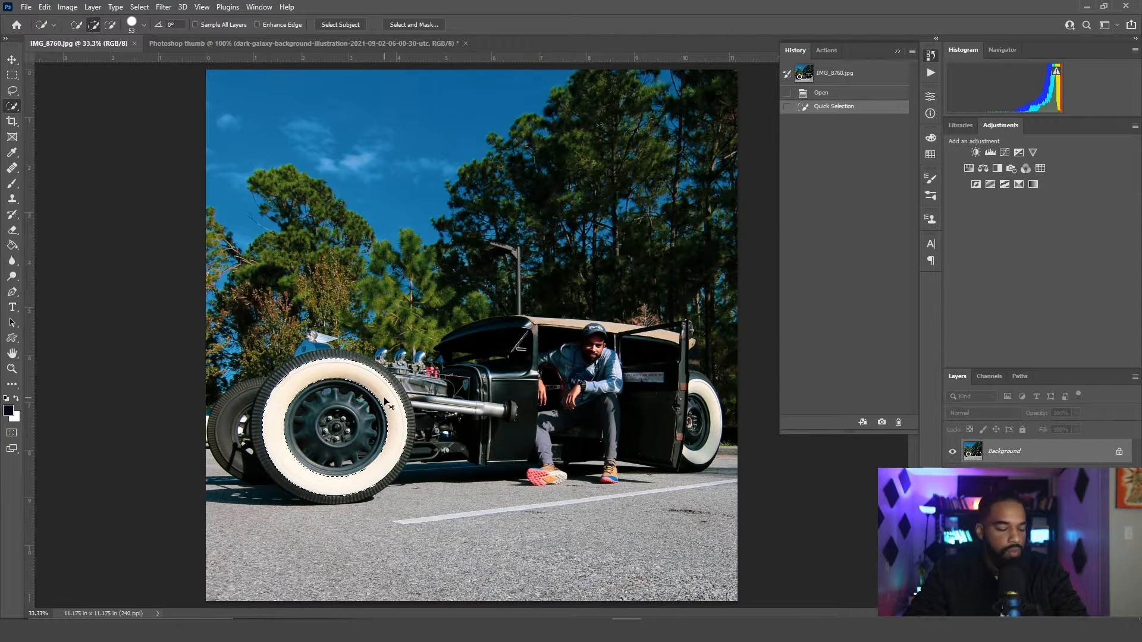
pyautogui.scroll(3, 385, 402)
pyautogui.moveTo(438, 372)
pyautogui.mouseDown()
pyautogui.moveTo(521, 247)
pyautogui.moveTo(646, 145)
pyautogui.mouseUp()
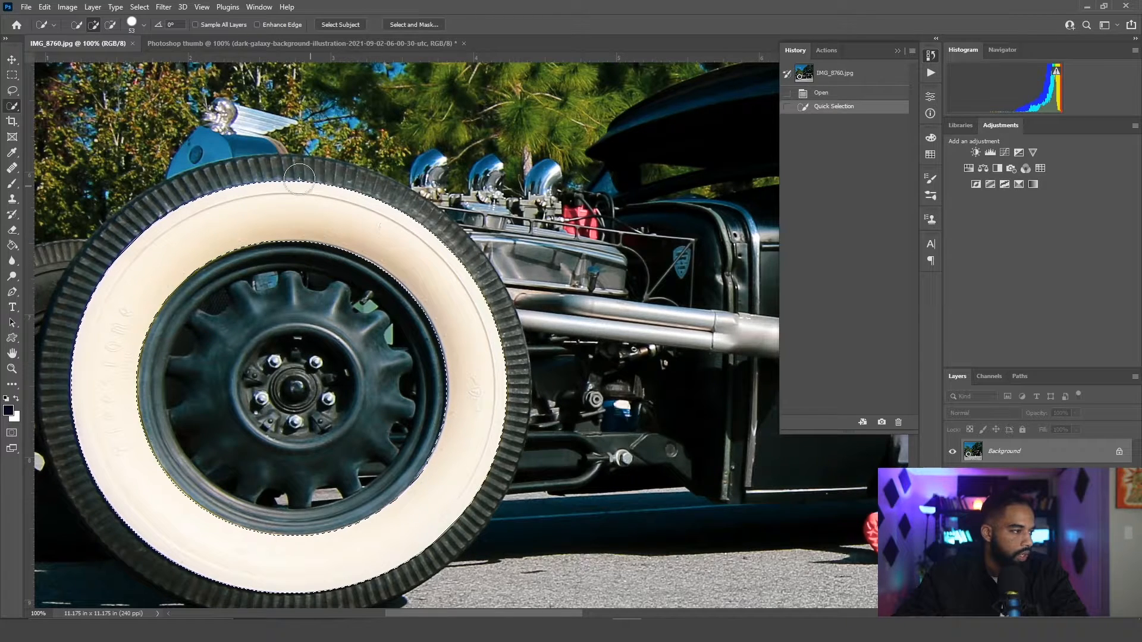
pyautogui.moveTo(300, 177)
pyautogui.mouseDown()
pyautogui.moveTo(172, 205)
pyautogui.moveTo(129, 236)
pyautogui.moveTo(101, 280)
pyautogui.moveTo(87, 378)
pyautogui.moveTo(95, 433)
pyautogui.moveTo(108, 471)
pyautogui.moveTo(163, 522)
pyautogui.moveTo(117, 488)
pyautogui.moveTo(78, 419)
pyautogui.moveTo(78, 324)
pyautogui.moveTo(219, 176)
pyautogui.mouseUp()
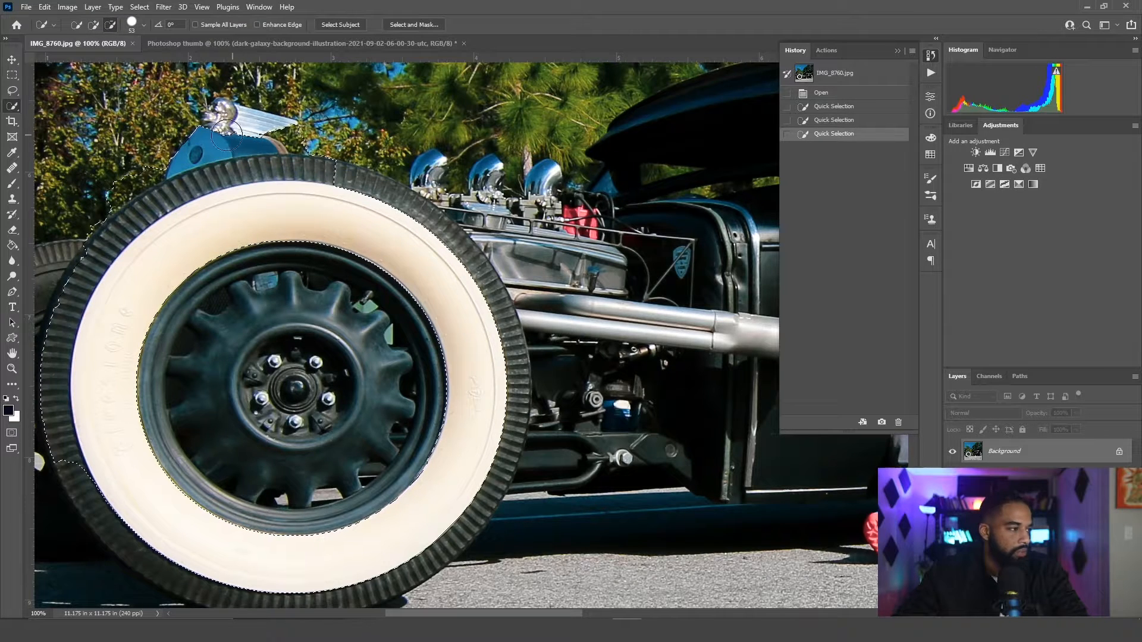
# Subtract areas along the front tire's upper-left outer edge from the Quick Selection
pyautogui.moveTo(261, 145); pyautogui.dragTo(152, 153)
pyautogui.click(131, 174)
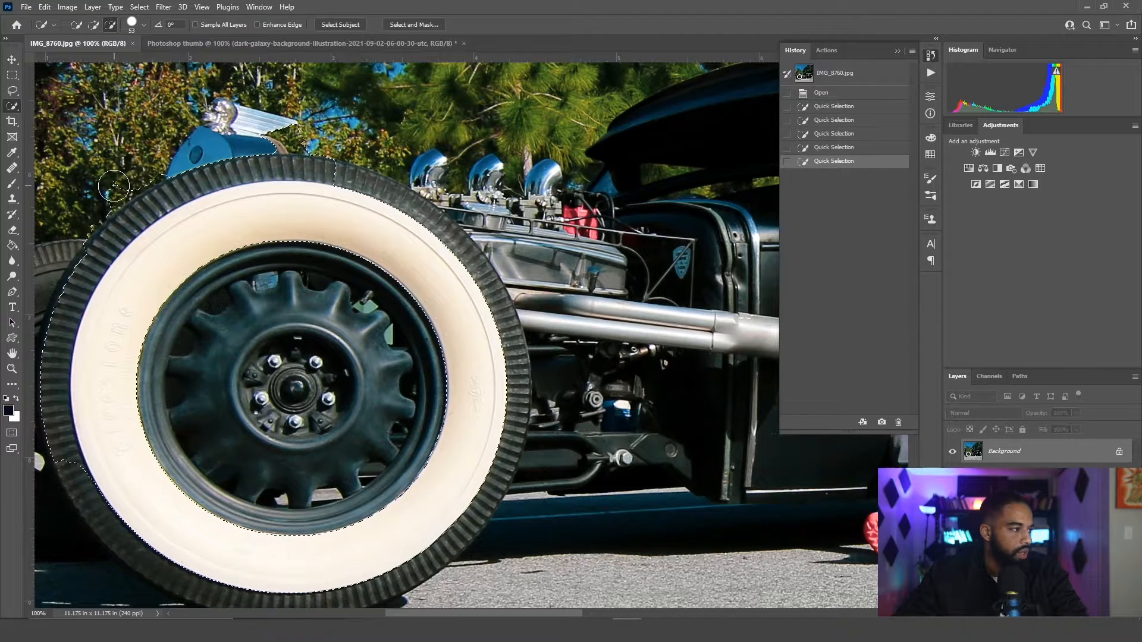
pyautogui.click(136, 199)
pyautogui.click(203, 187)
pyautogui.click(232, 158)
pyautogui.click(262, 155)
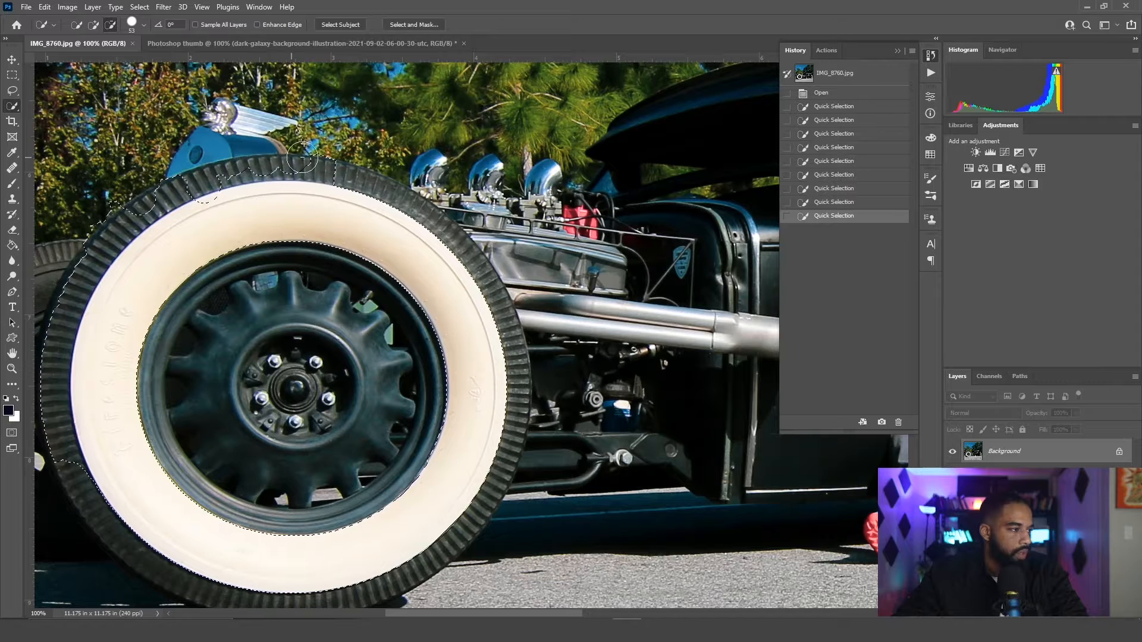
pyautogui.click(293, 152)
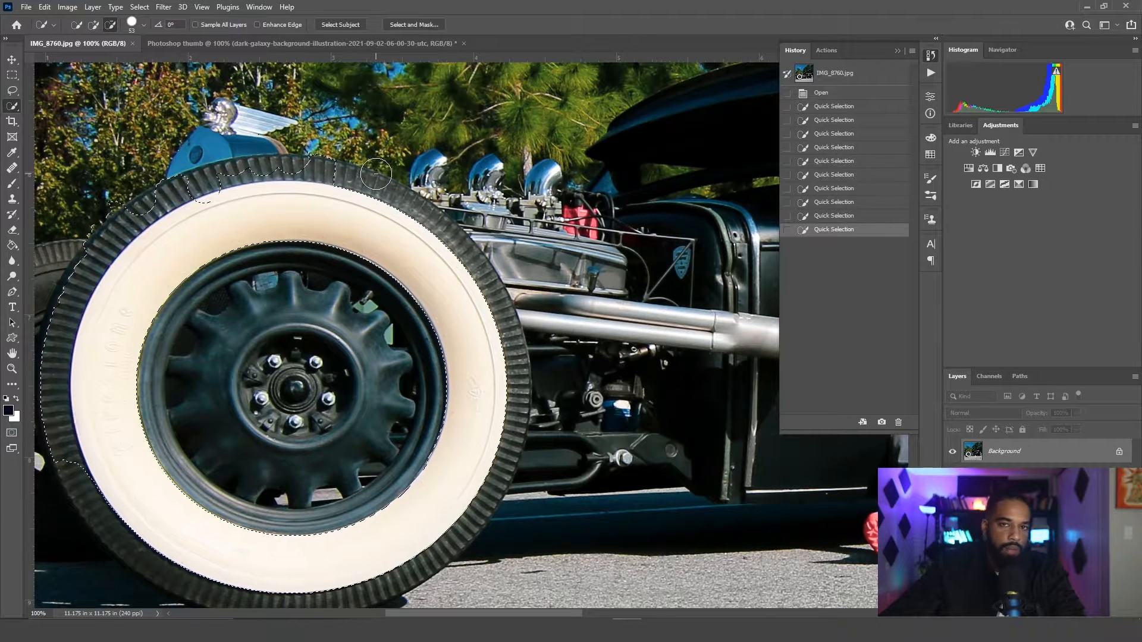
# Place one Pen tool anchor point on the tire's white wall and deselect the quick-selected tire area
pyautogui.click(12, 292)
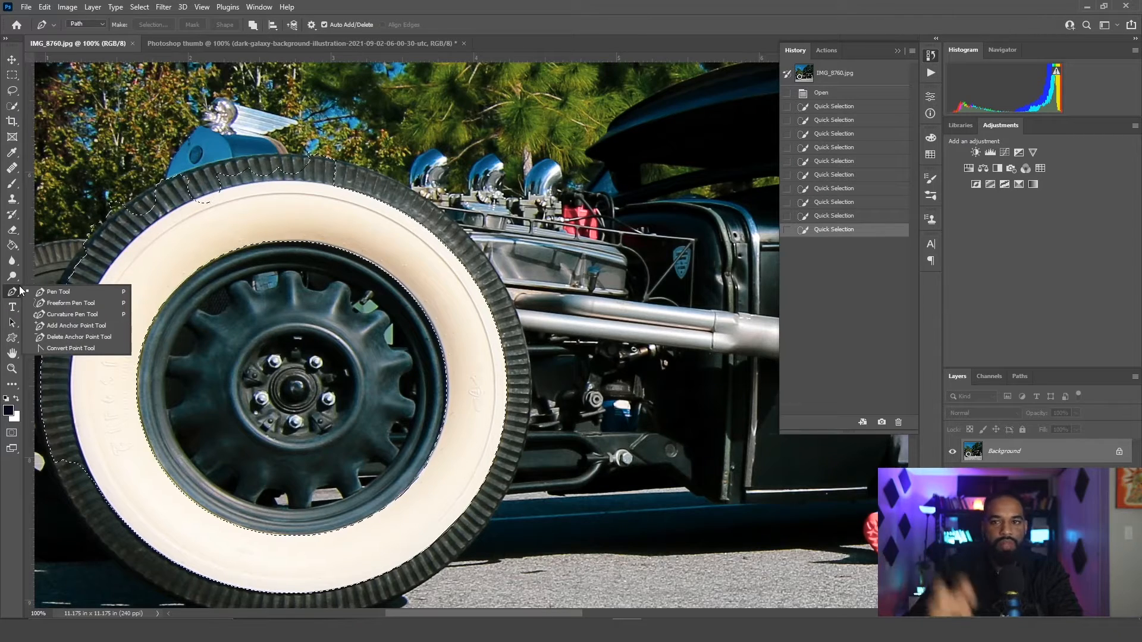
pyautogui.click(305, 198)
pyautogui.press('m')
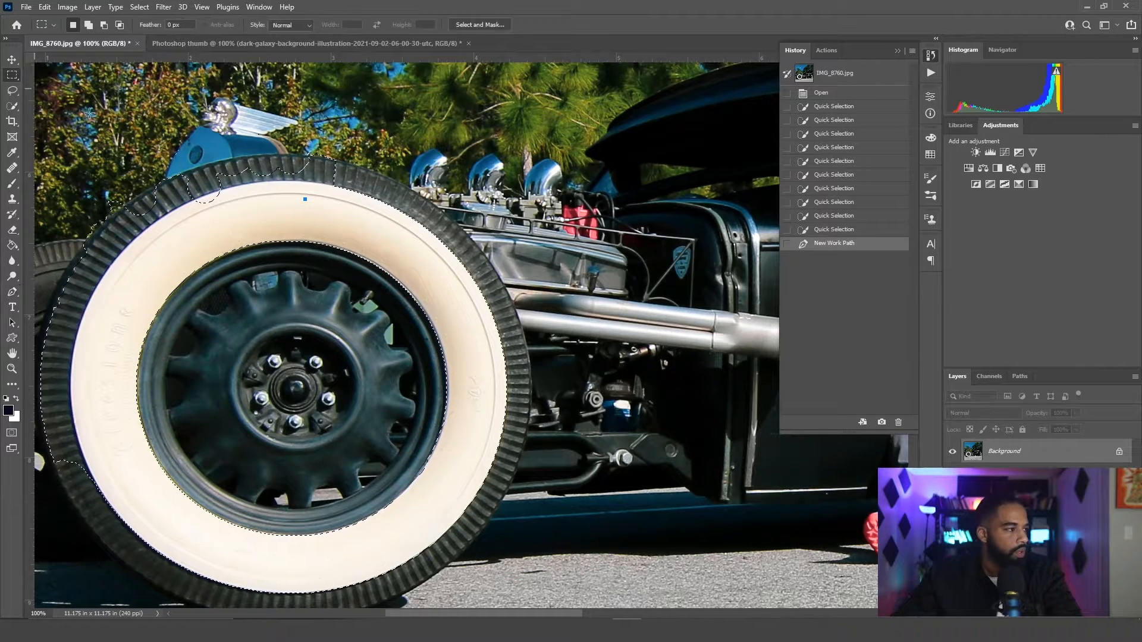
pyautogui.rightClick(230, 219)
pyautogui.click(244, 224)
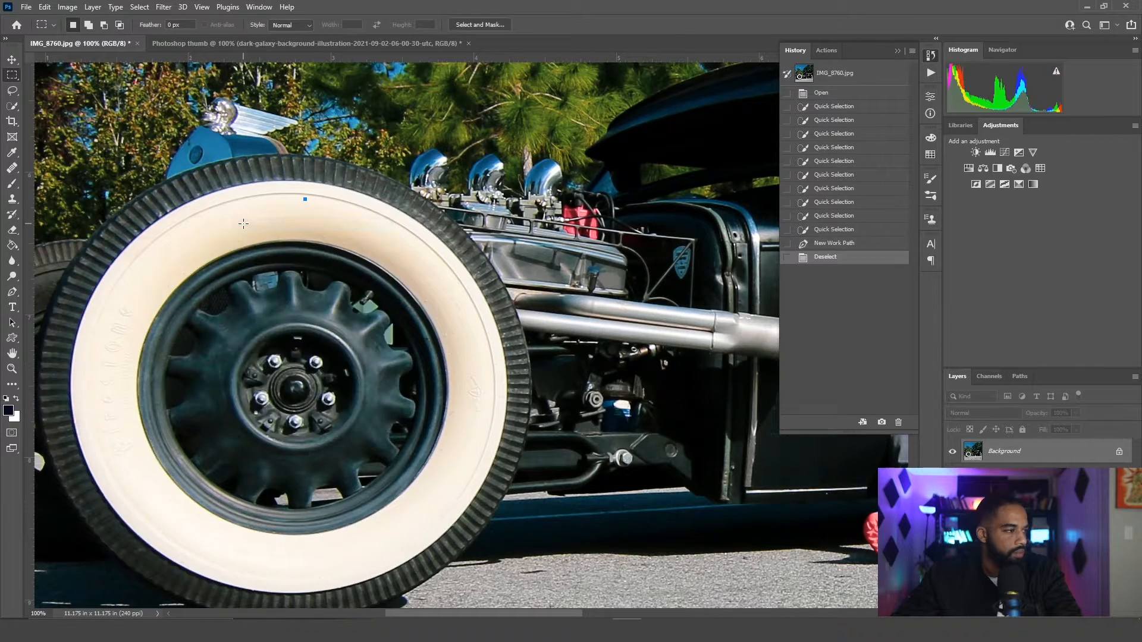
# Add a trial Pen anchor point near the seated man's legs and delete the whole unfinished path
pyautogui.click(14, 293)
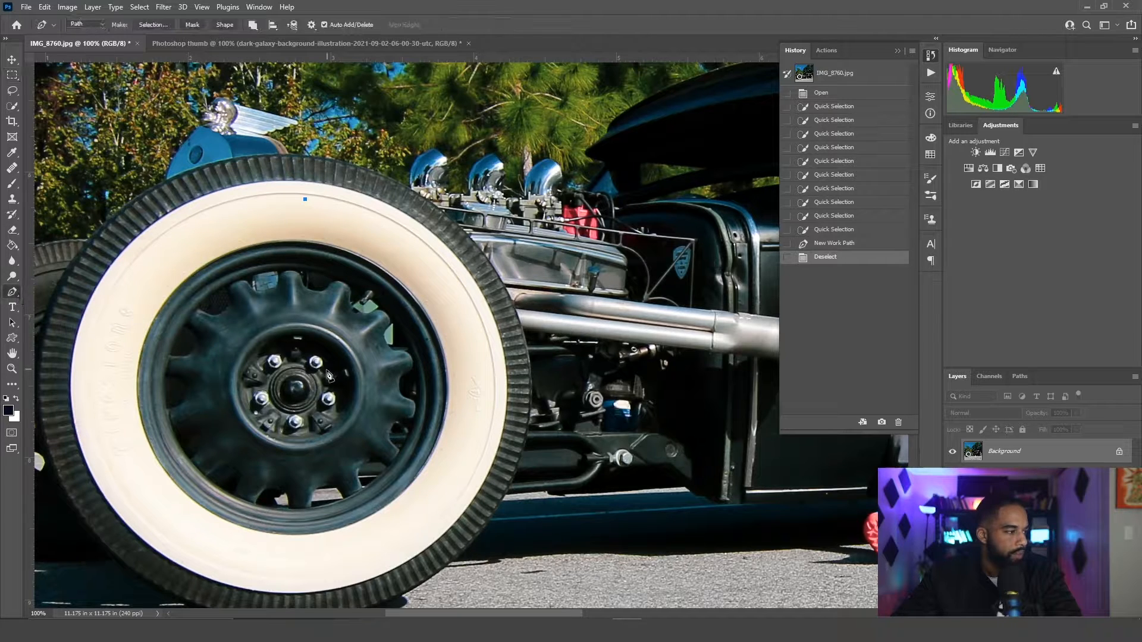
pyautogui.moveTo(696, 419); pyautogui.dragTo(404, 345)
pyautogui.moveTo(719, 447); pyautogui.dragTo(563, 439)
pyautogui.moveTo(472, 440); pyautogui.dragTo(428, 460)
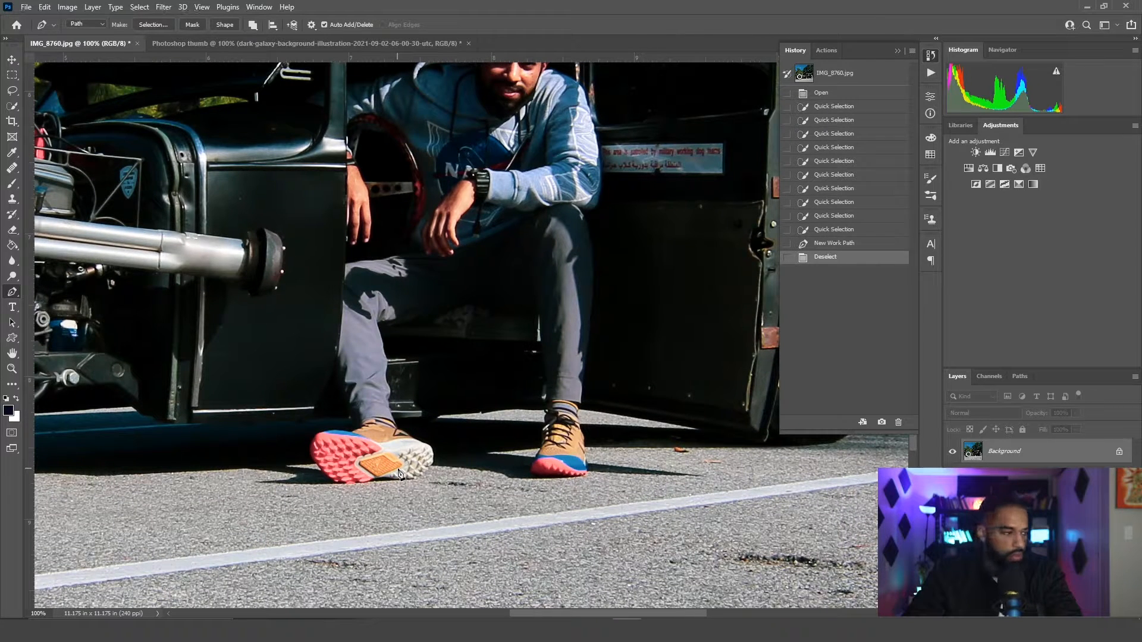
pyautogui.hotkey('ctrl', '+')
pyautogui.hotkey('ctrl', '+')
pyautogui.hotkey('ctrl', '+')
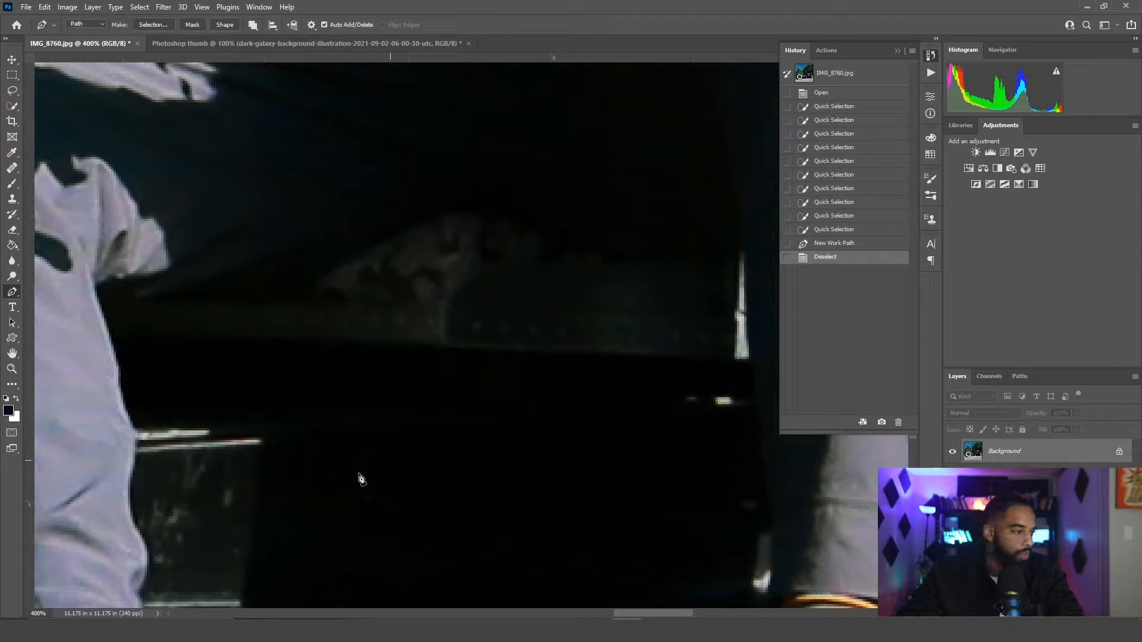
pyautogui.click(422, 347)
pyautogui.click(493, 295)
pyautogui.moveTo(434, 434); pyautogui.dragTo(412, 379)
pyautogui.rightClick(411, 379)
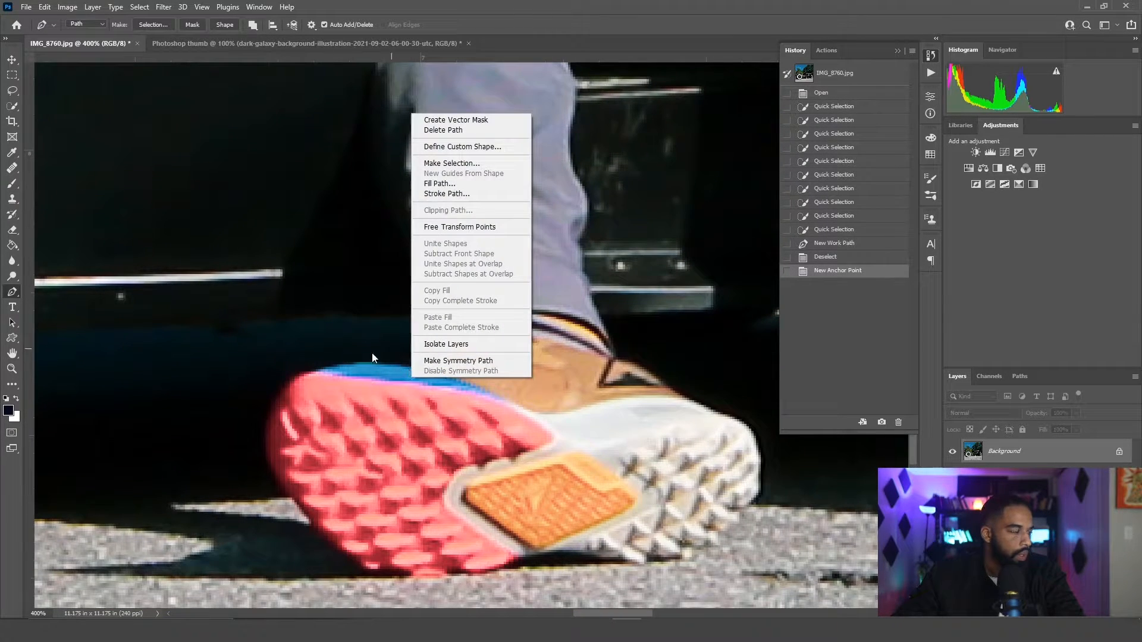
pyautogui.click(473, 130)
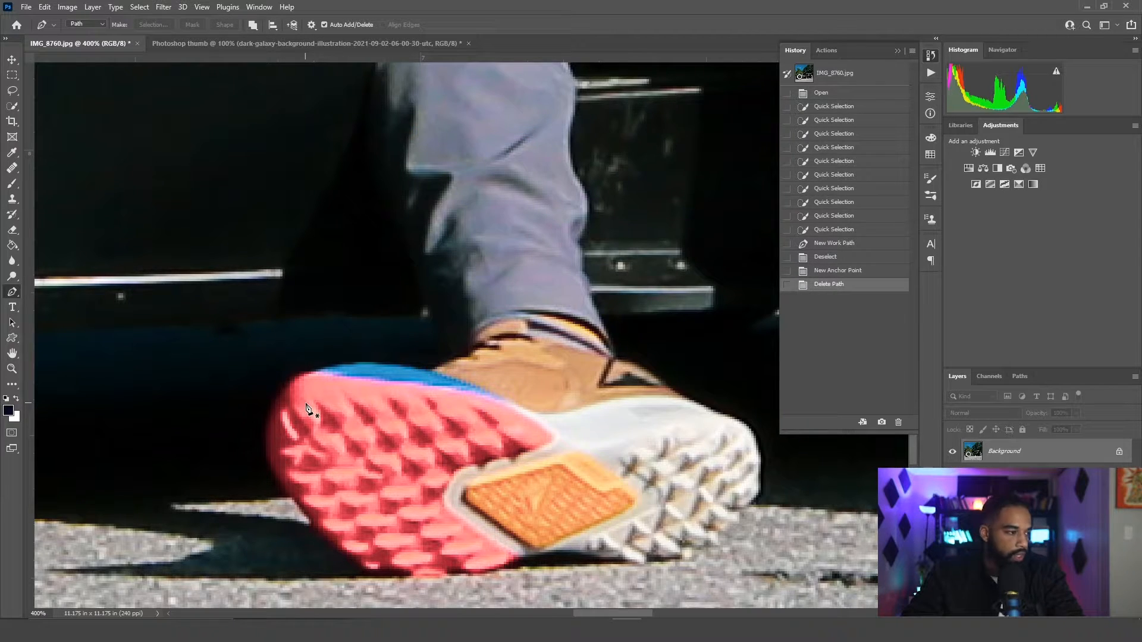
# Trace a closed Pen path around the orange patch on the raised shoe's sole, curving its rounded corners
pyautogui.click(575, 448)
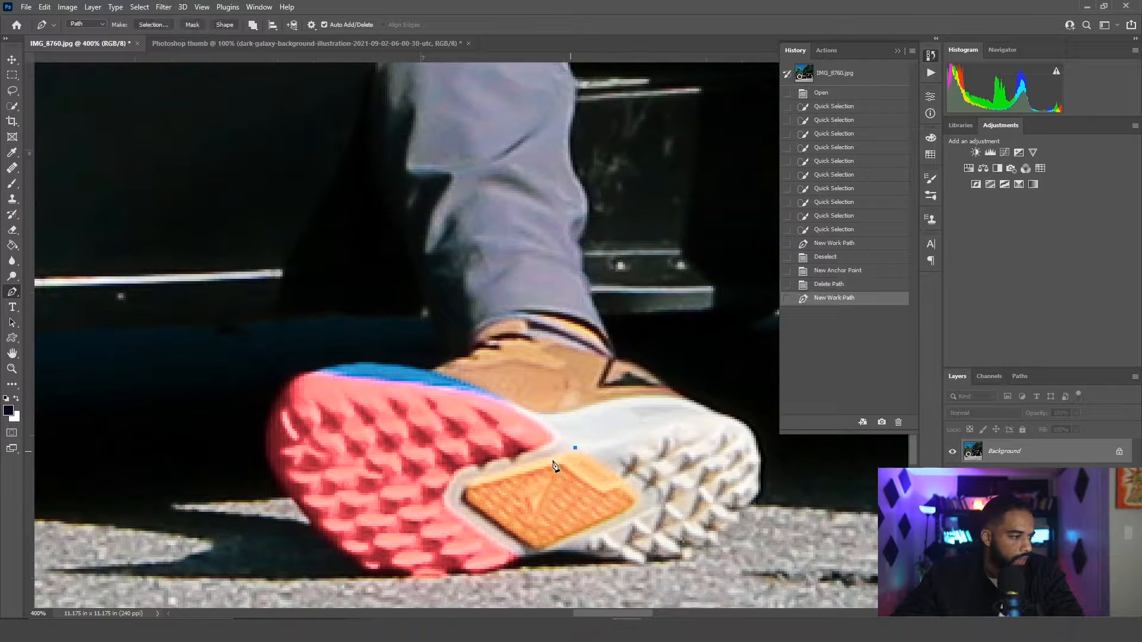
pyautogui.click(468, 484)
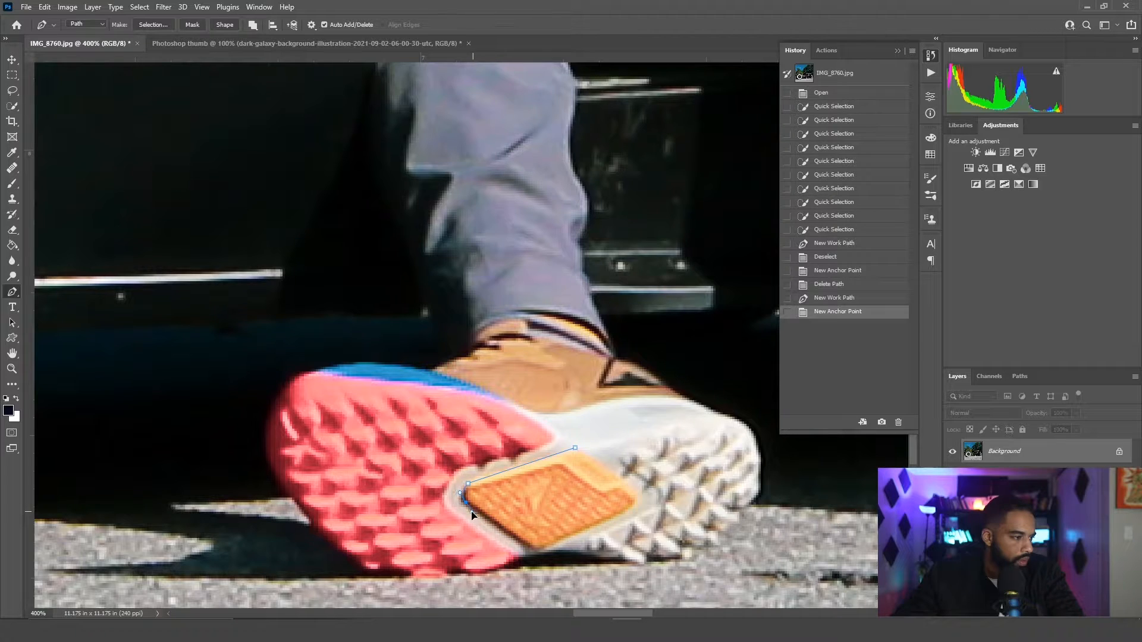
pyautogui.click(533, 552)
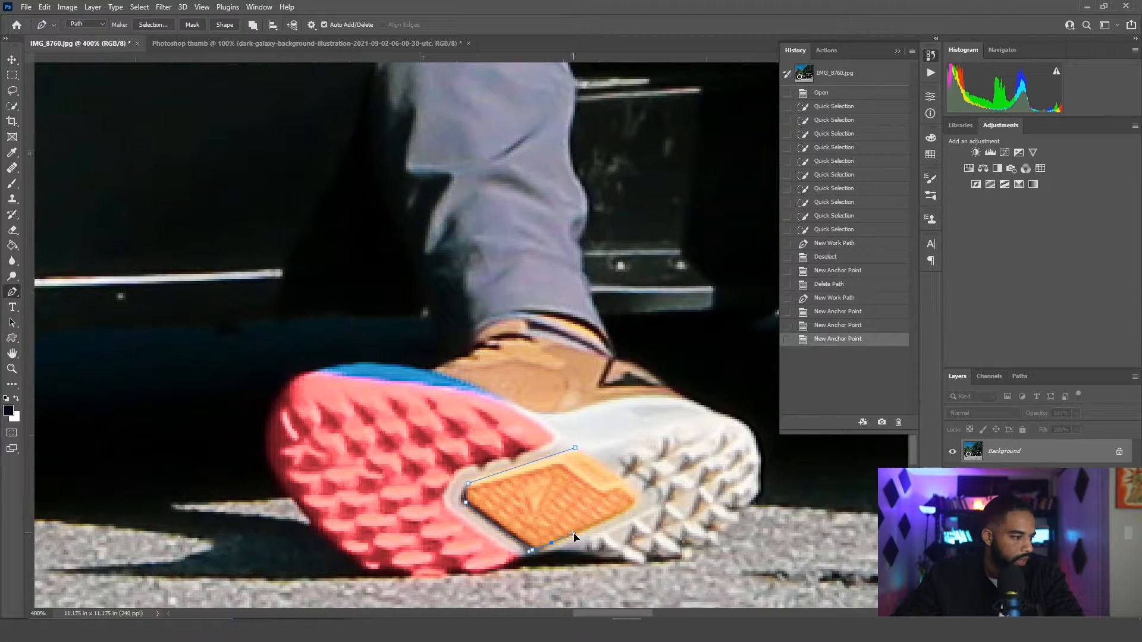
pyautogui.click(574, 535)
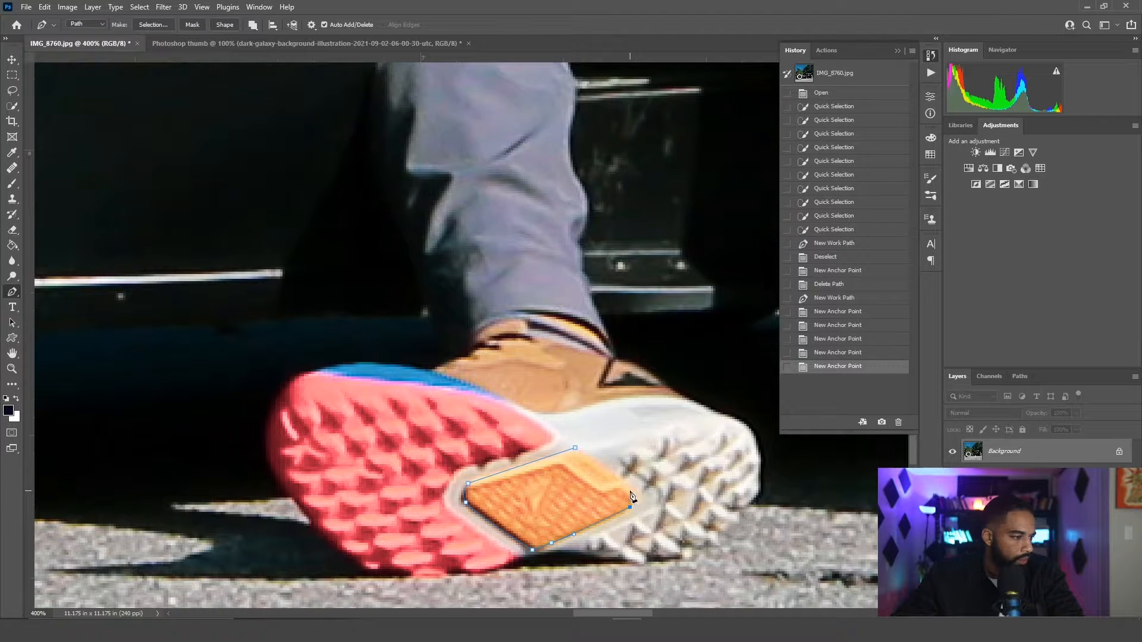
pyautogui.moveTo(611, 477); pyautogui.dragTo(589, 463)
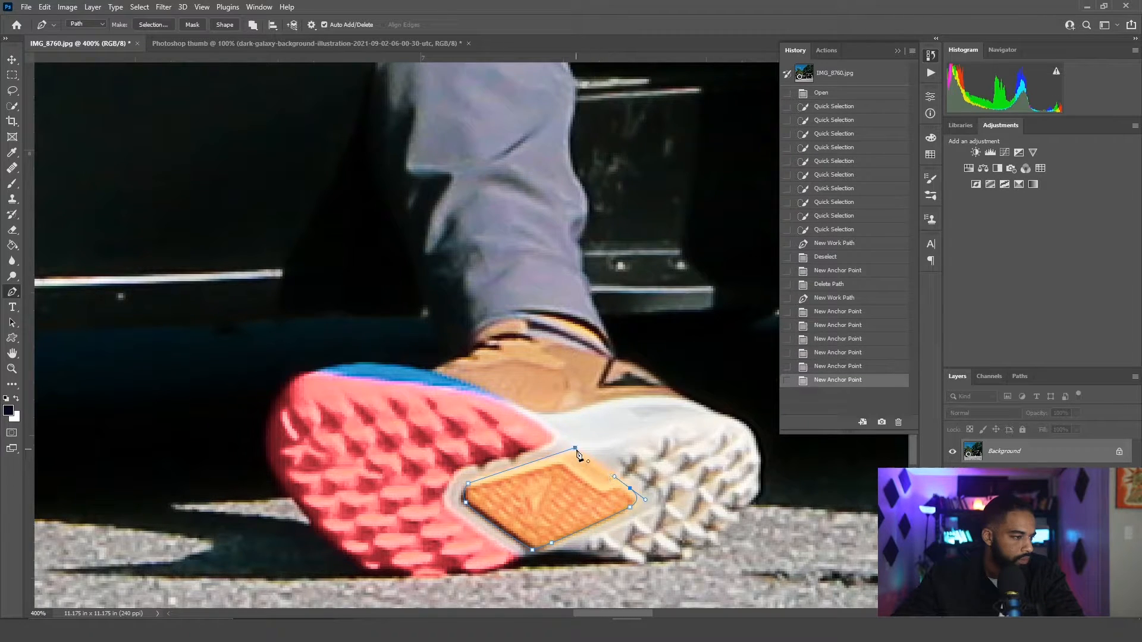
pyautogui.click(575, 448)
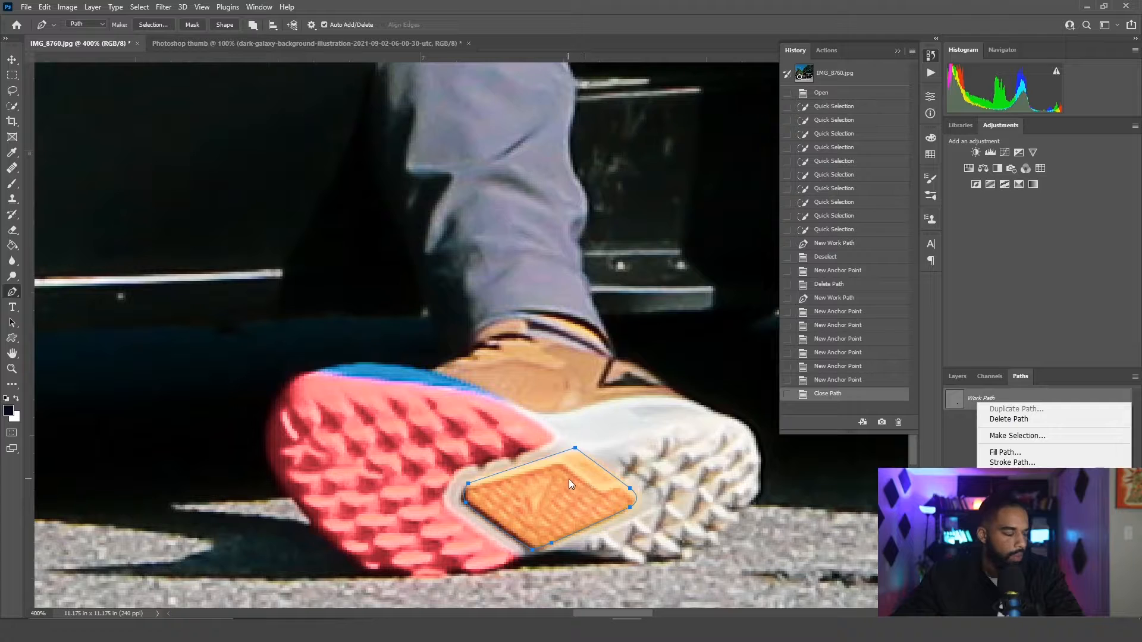
# Convert the patch path into a new anti-aliased selection with a 0 pixel feather radius, and unlock the Background layer
pyautogui.rightClick(569, 480)
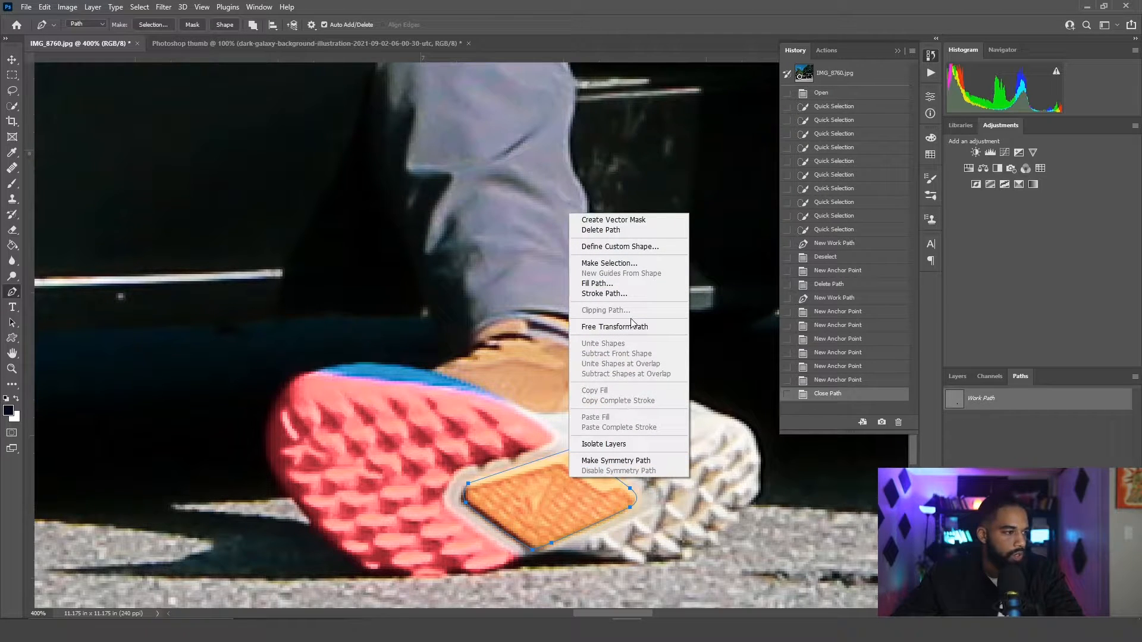
pyautogui.click(631, 268)
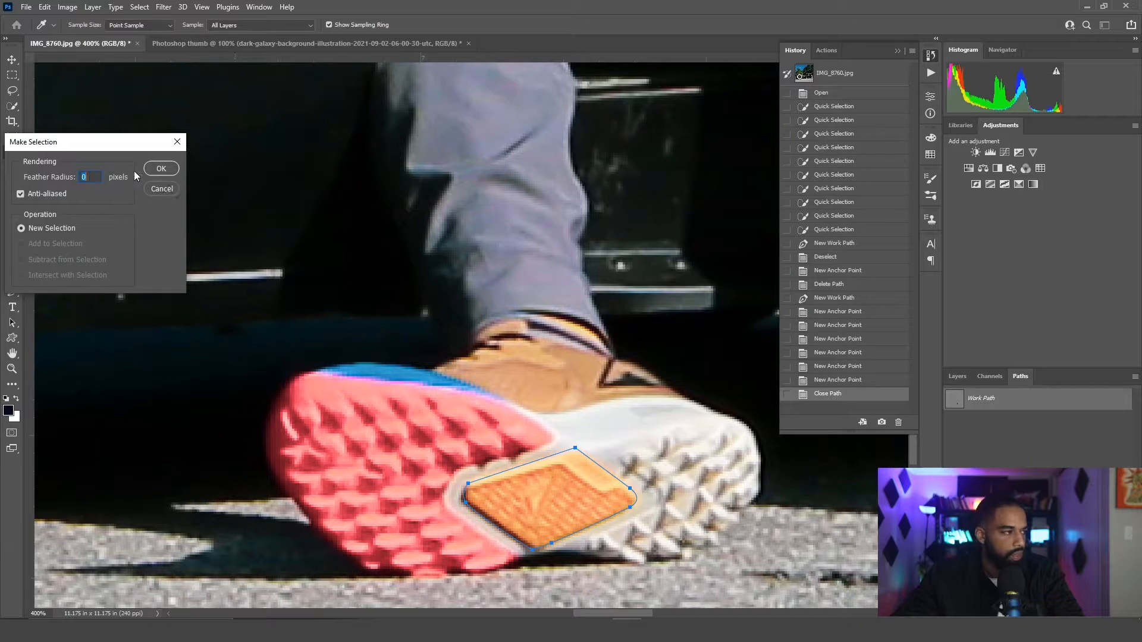
pyautogui.click(161, 169)
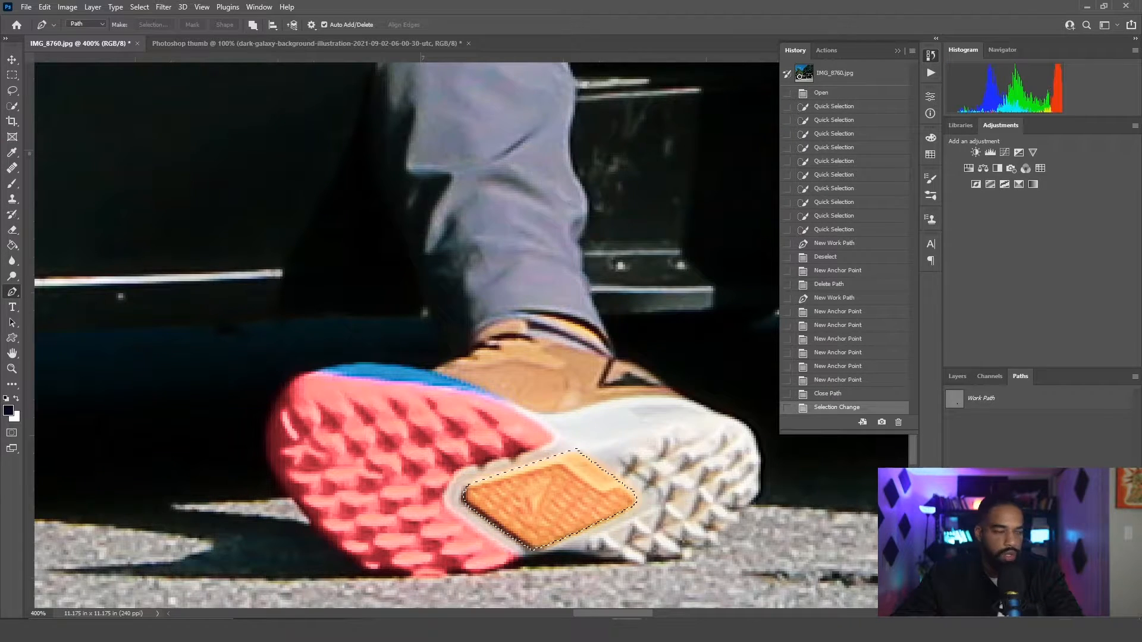
pyautogui.click(961, 375)
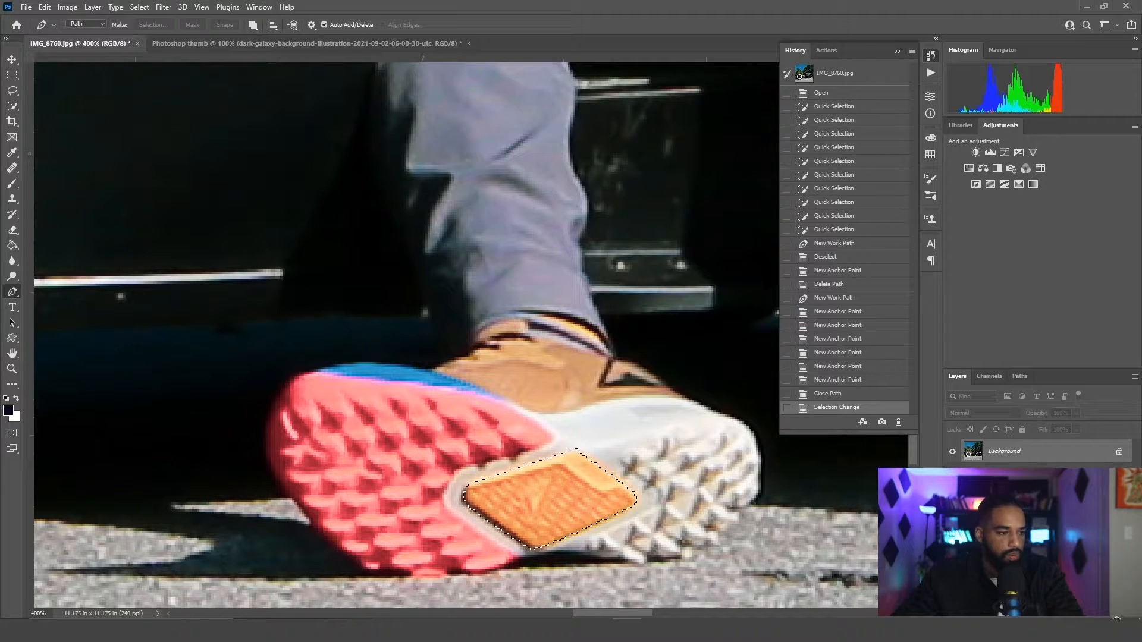
pyautogui.click(1118, 451)
# Invert the patch selection, delete everything outside the orange patch, and deselect
pyautogui.rightClick(587, 485)
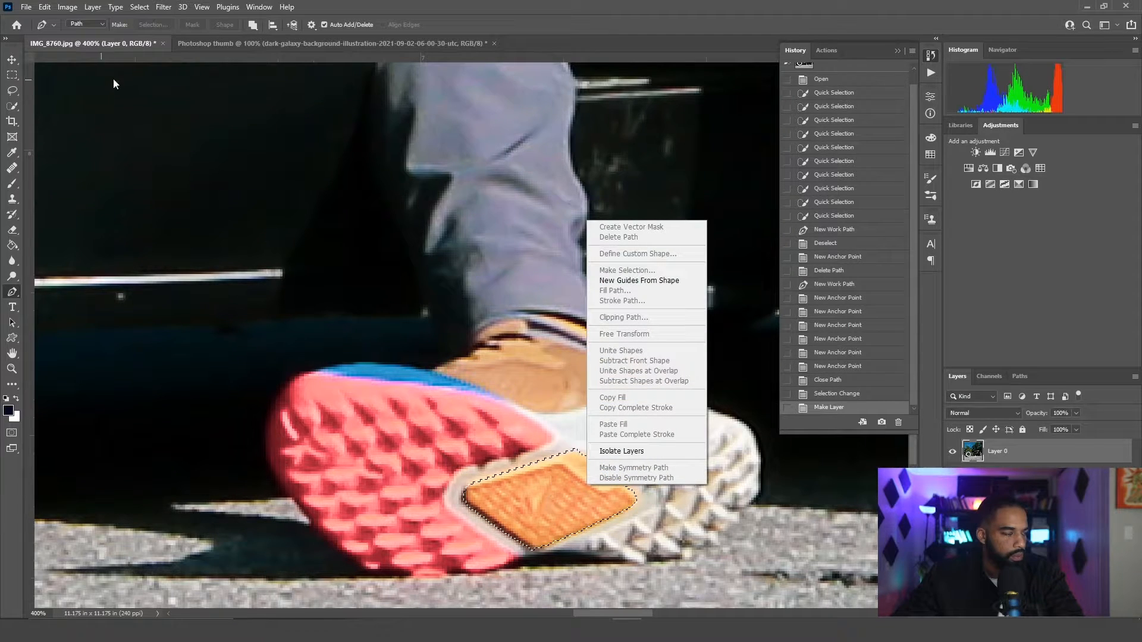
pyautogui.click(19, 76)
pyautogui.click(18, 76)
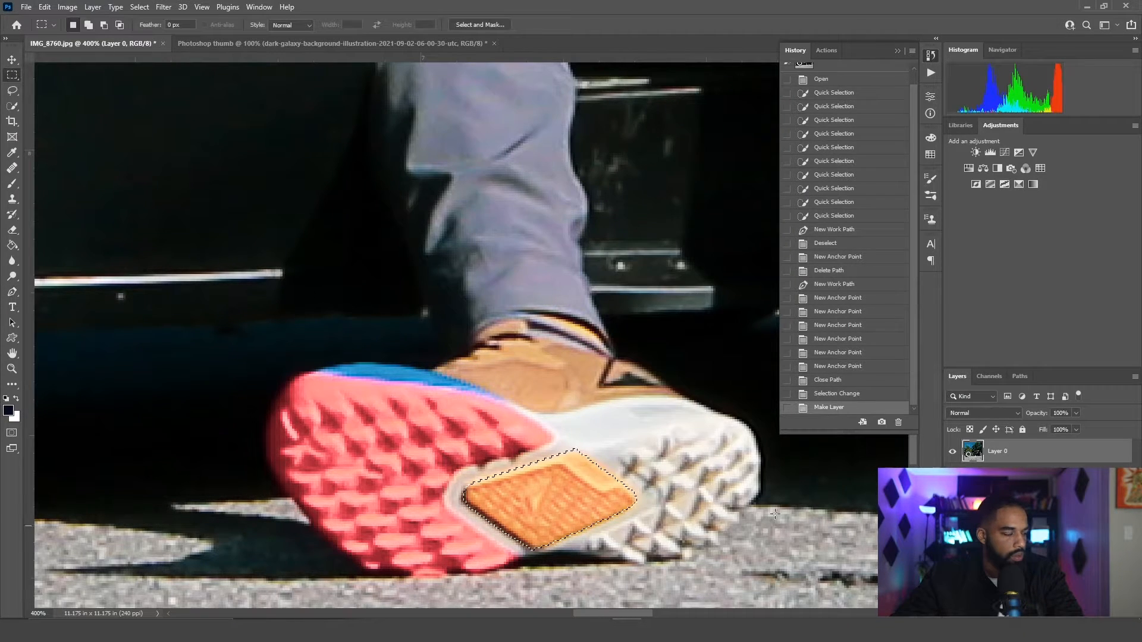
pyautogui.rightClick(546, 503)
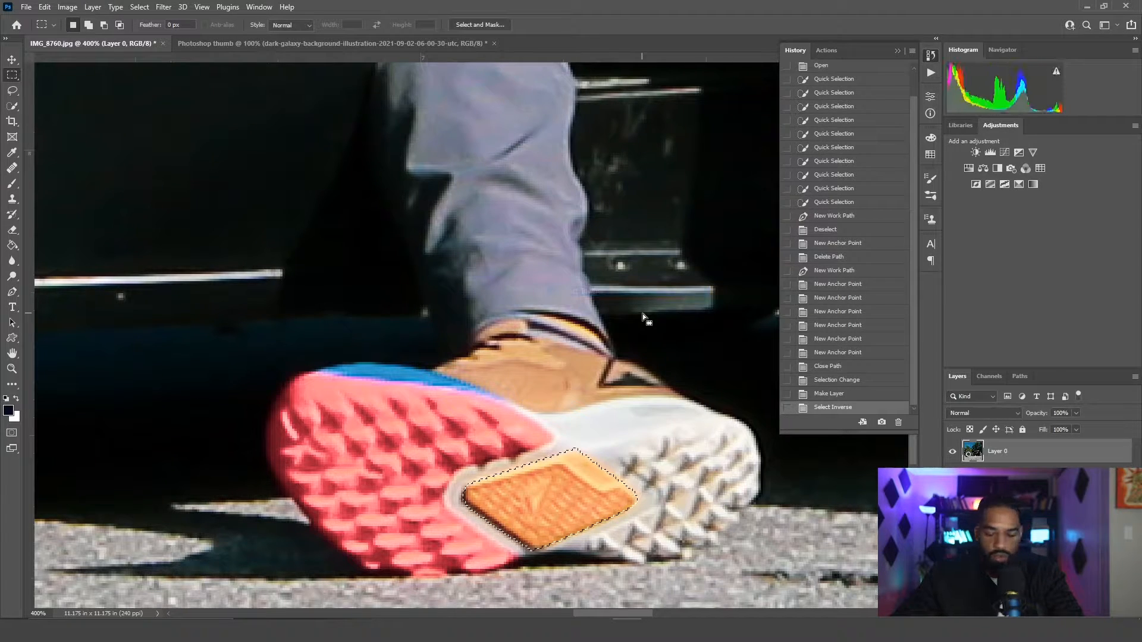
pyautogui.press('Delete')
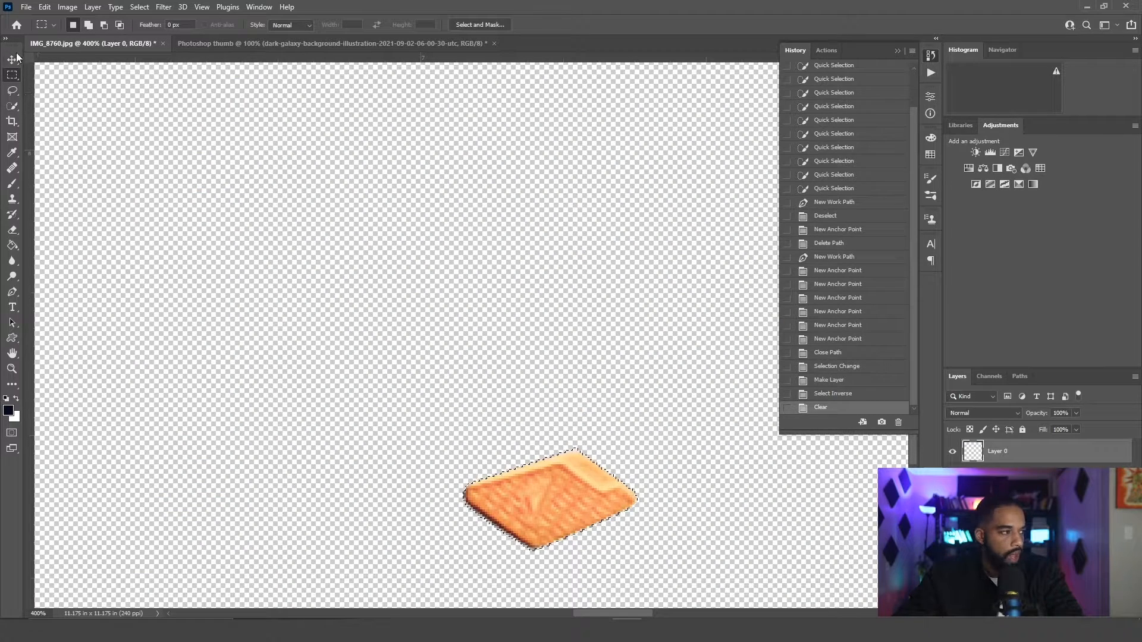
pyautogui.hotkey('ctrl', 'd')
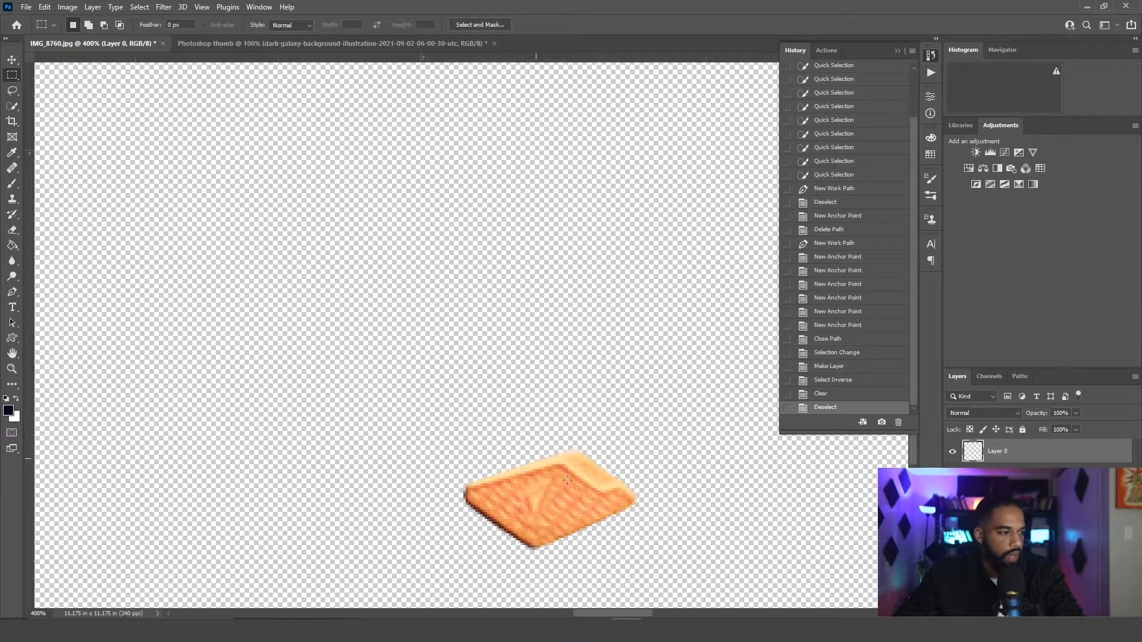
# Move the cut-out orange patch up and to the left on the transparent canvas
pyautogui.click(21, 62)
pyautogui.moveTo(562, 509); pyautogui.dragTo(506, 364)
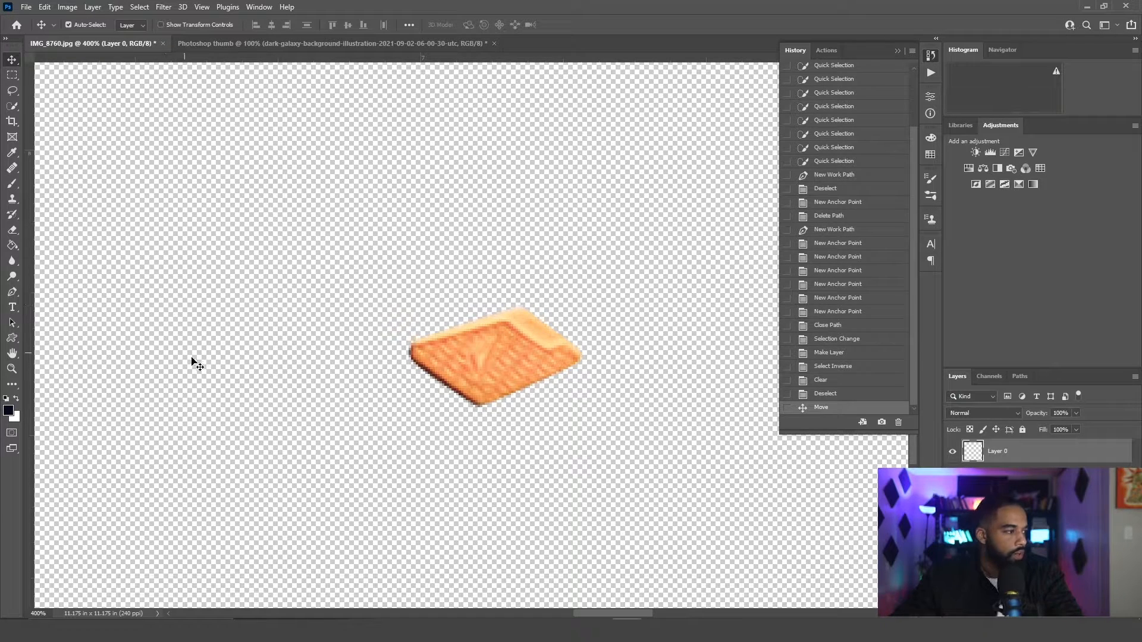
pyautogui.scroll(-1, 11, 198)
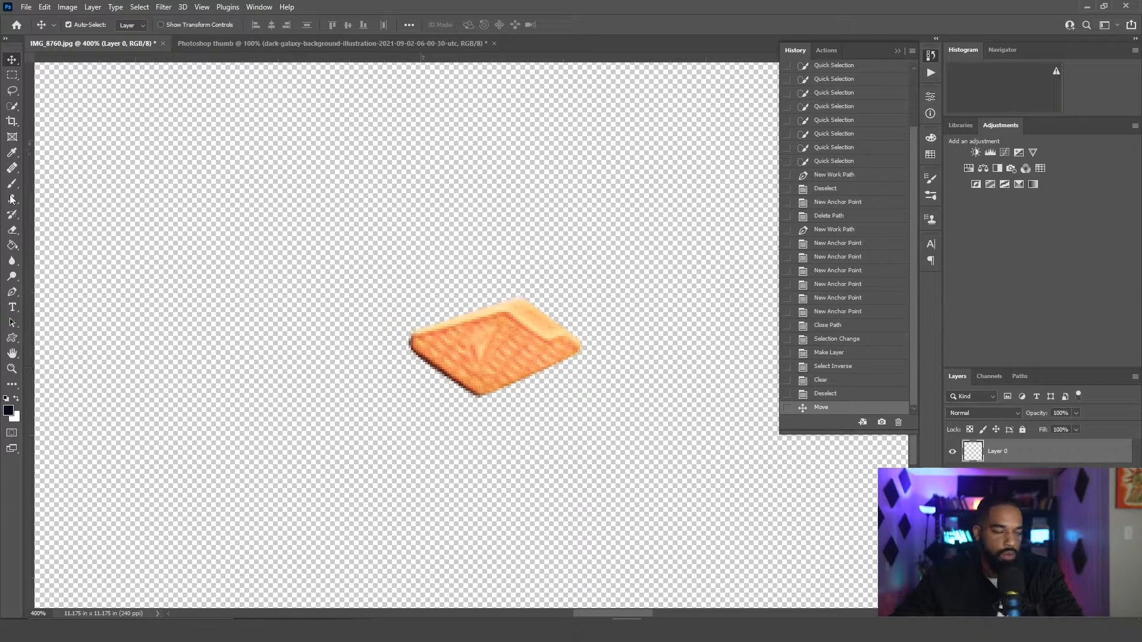
# Switch to the Photoshop thumb document and place the Profile photo centred over the galaxy background at its fitted size
pyautogui.click(273, 44)
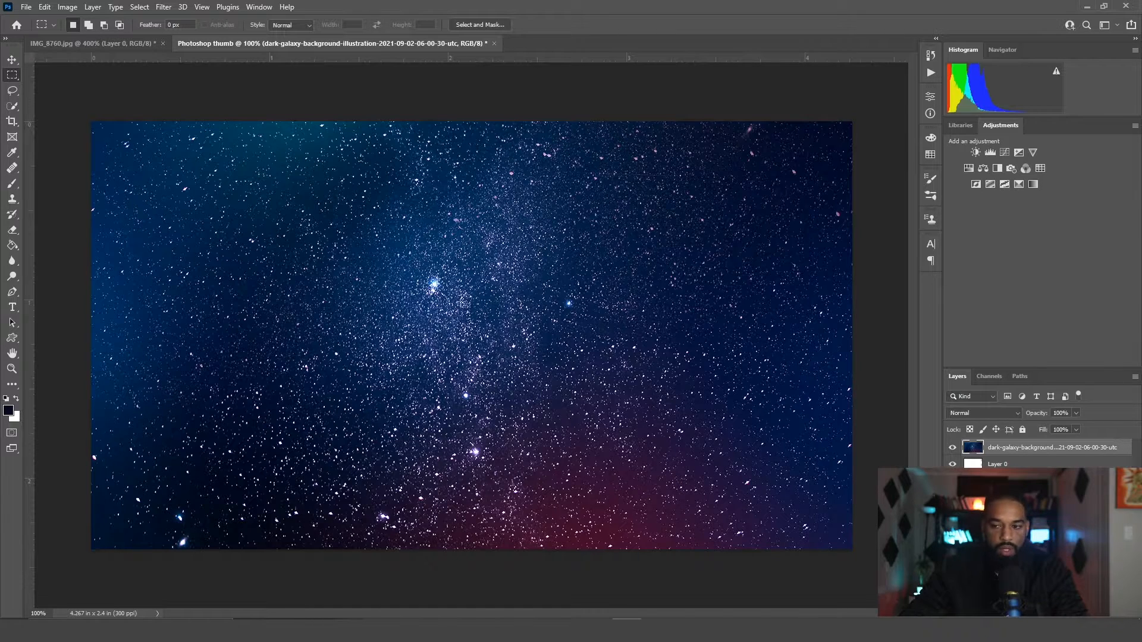
pyautogui.moveTo(876, 591); pyautogui.dragTo(647, 341)
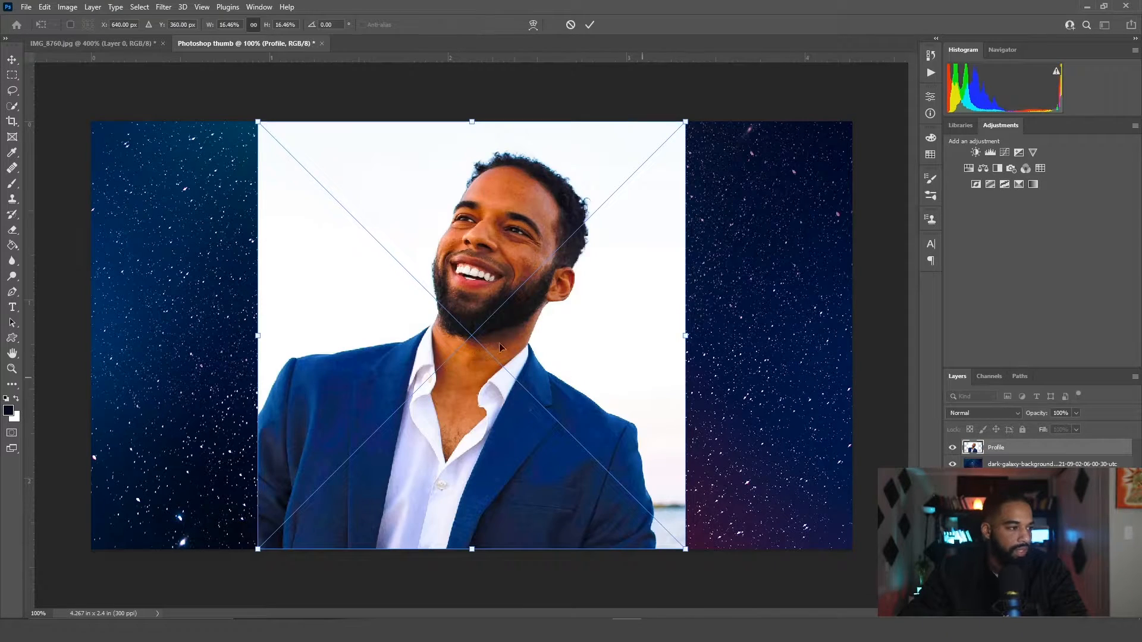
pyautogui.click(591, 29)
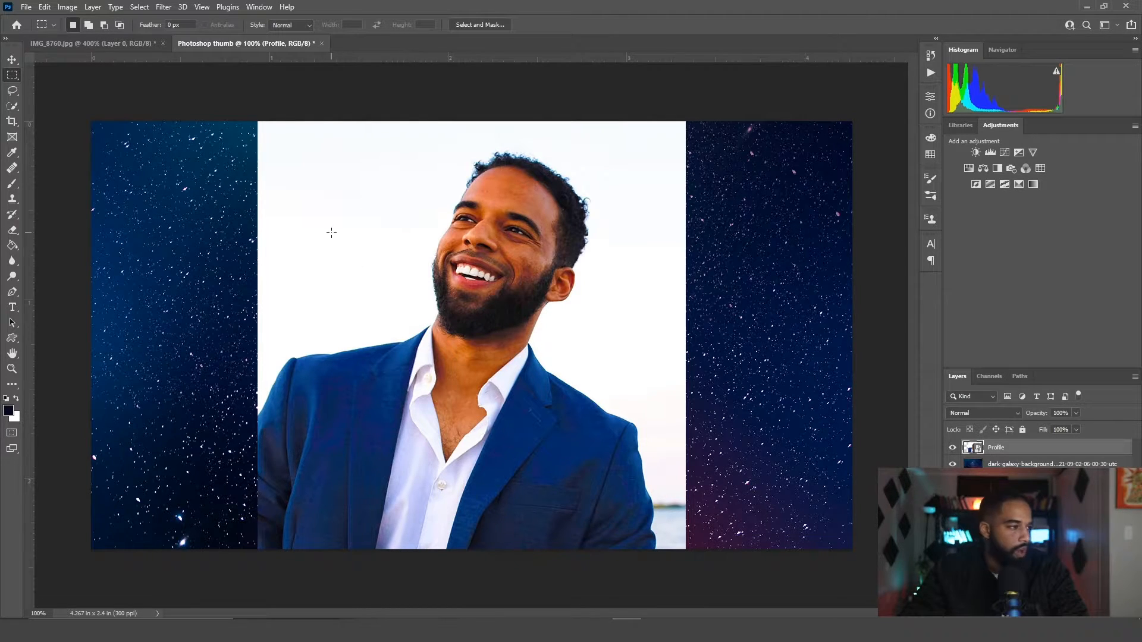
# Select the man in the Profile photo with the Quick Selection tool and invert the selection to cover his surroundings
pyautogui.press('v')
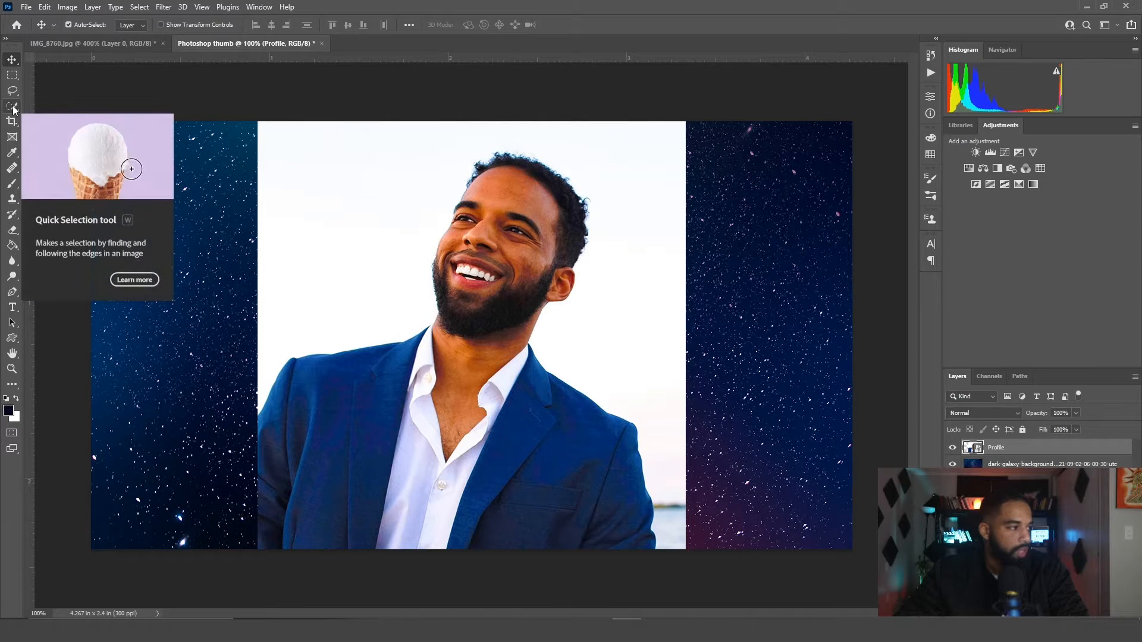
pyautogui.click(13, 107)
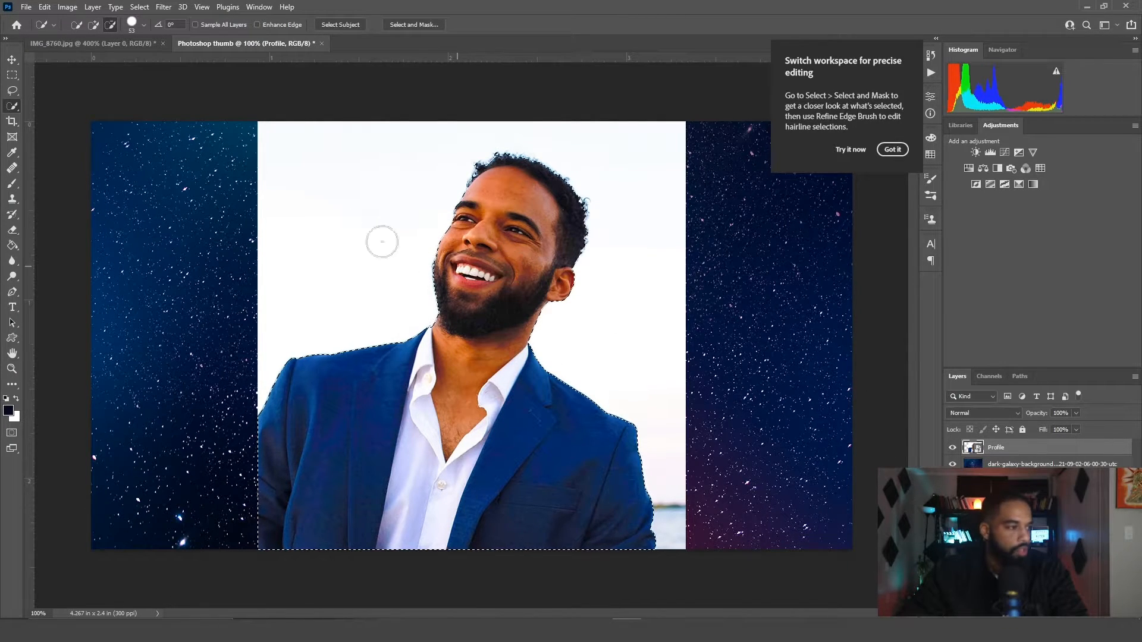
pyautogui.rightClick(528, 243)
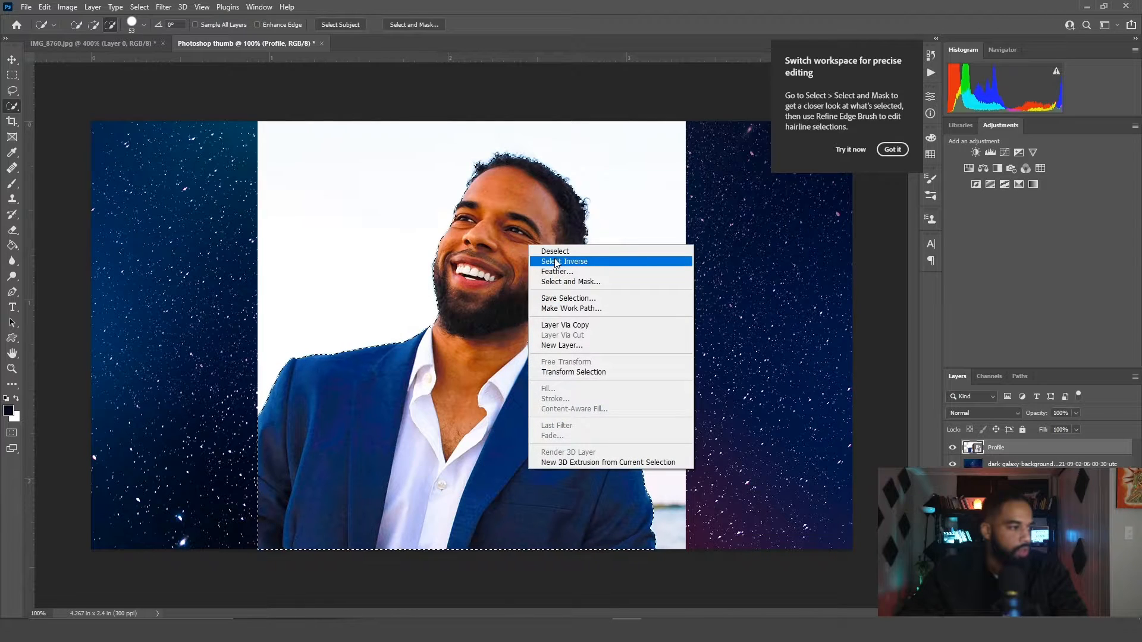
pyautogui.click(672, 261)
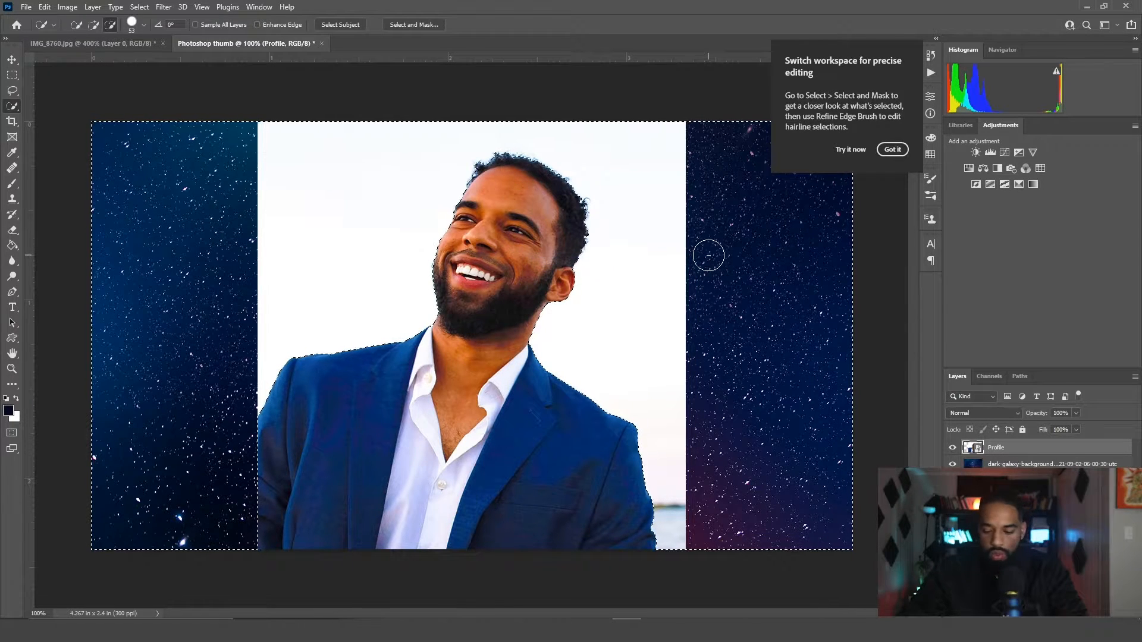
# Rasterize the Profile smart object layer and delete the selected white backdrop around the man
pyautogui.press('Delete')
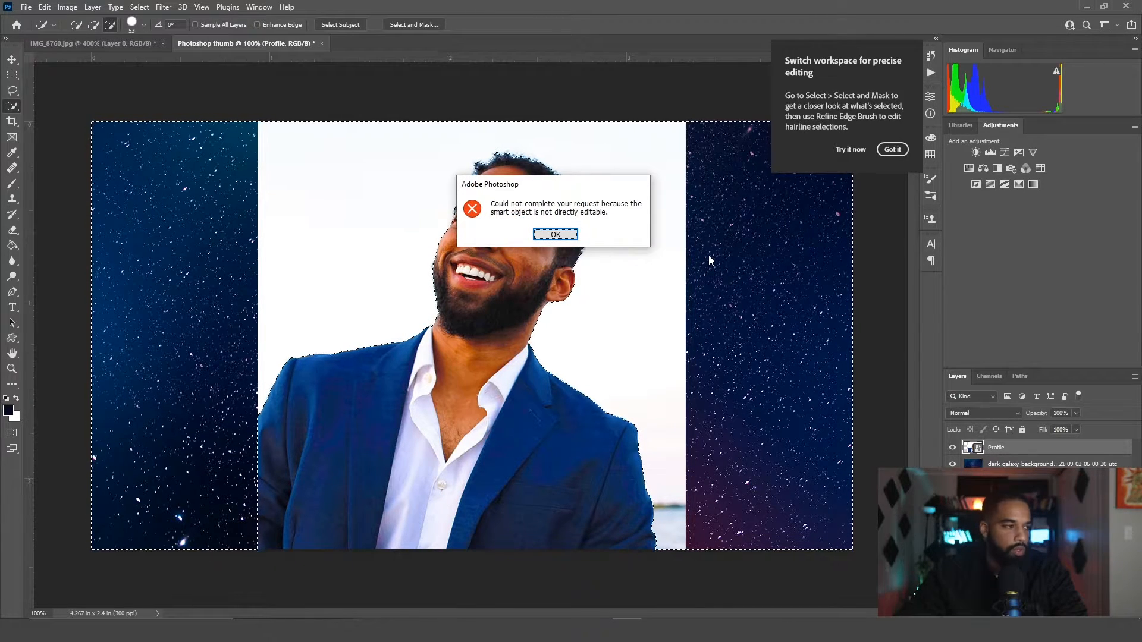
pyautogui.click(554, 235)
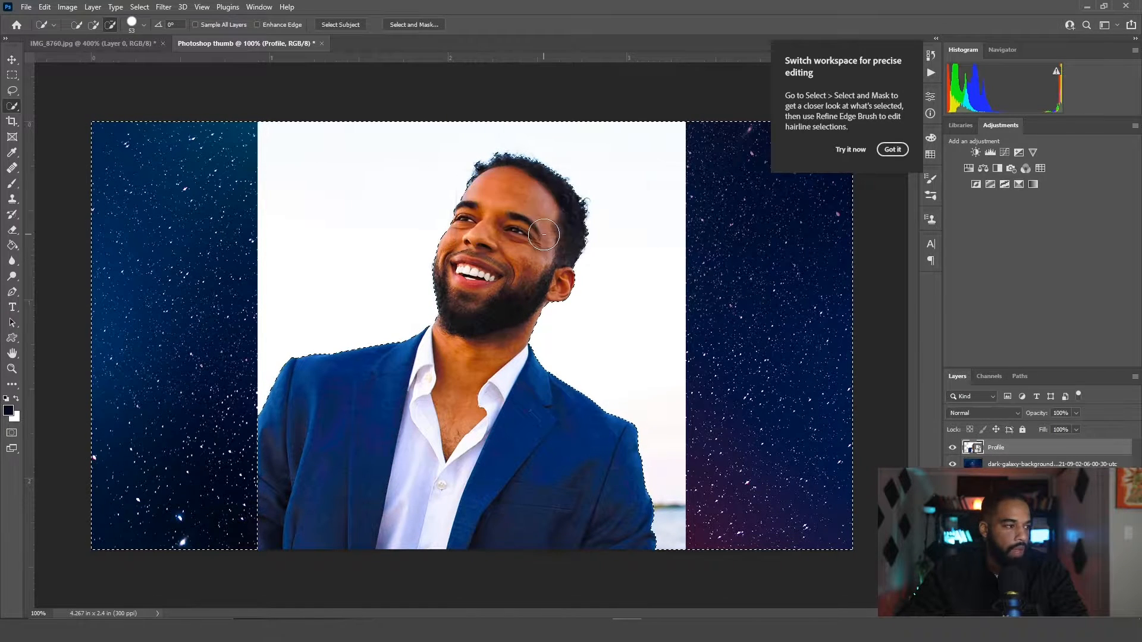
pyautogui.rightClick(1007, 450)
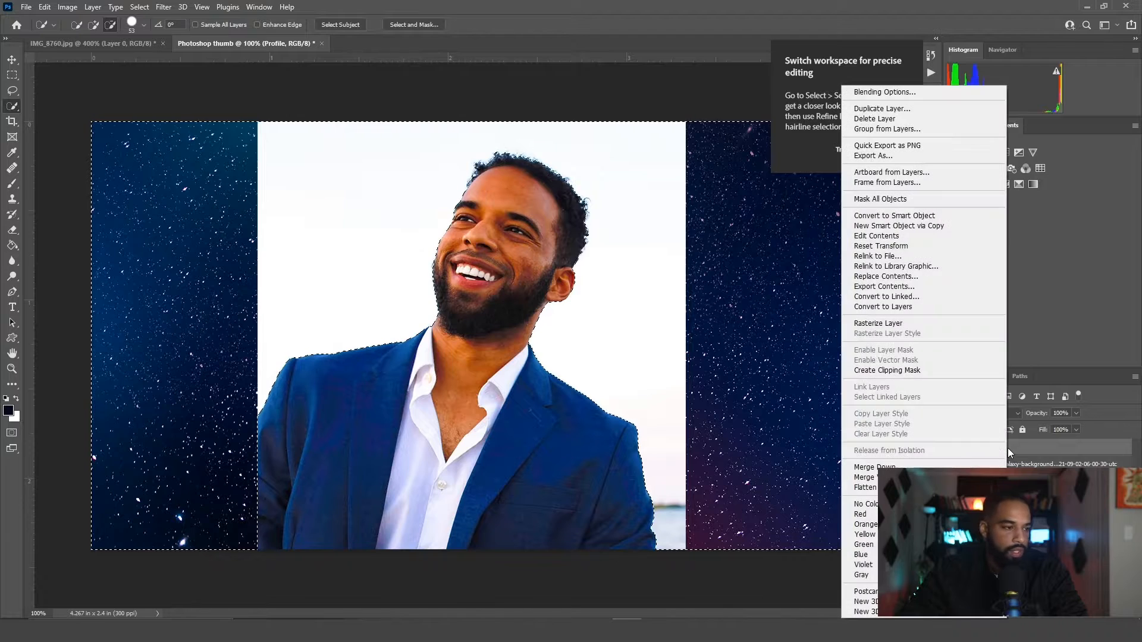
pyautogui.click(931, 325)
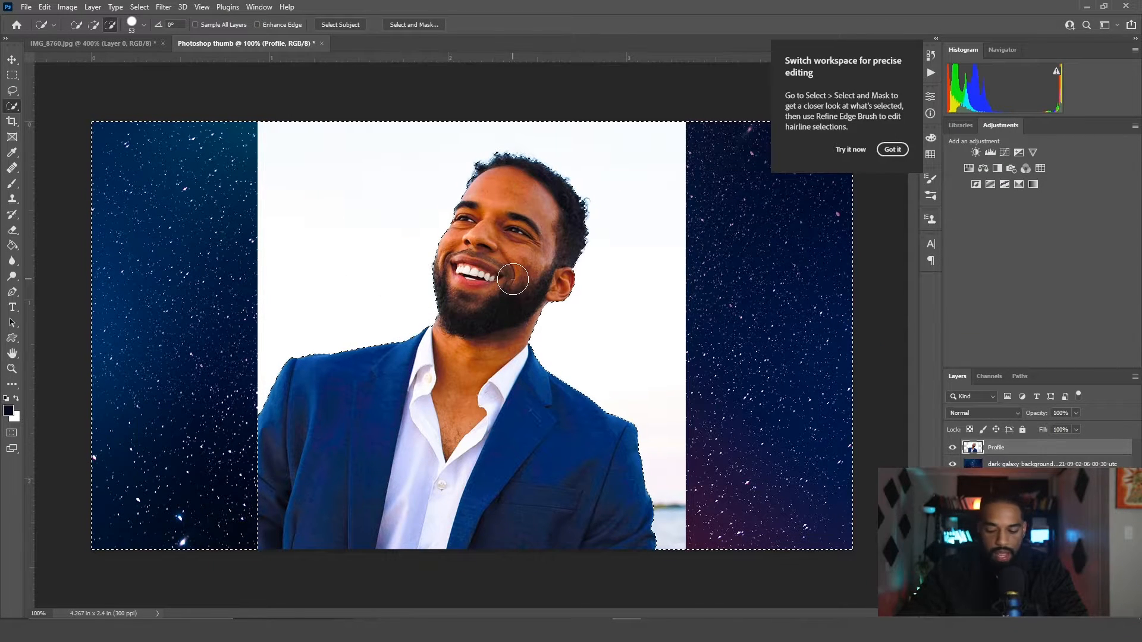
pyautogui.press('Delete')
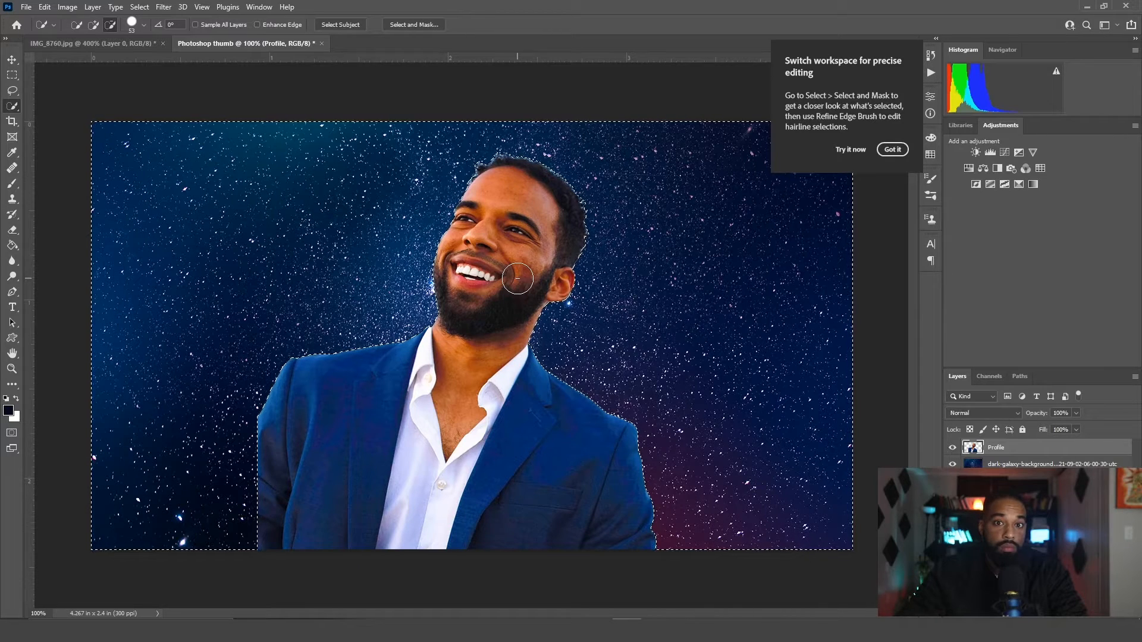
# Deselect and move the cut-out portrait to the lower right of the thumbnail
pyautogui.rightClick(518, 278)
pyautogui.click(533, 288)
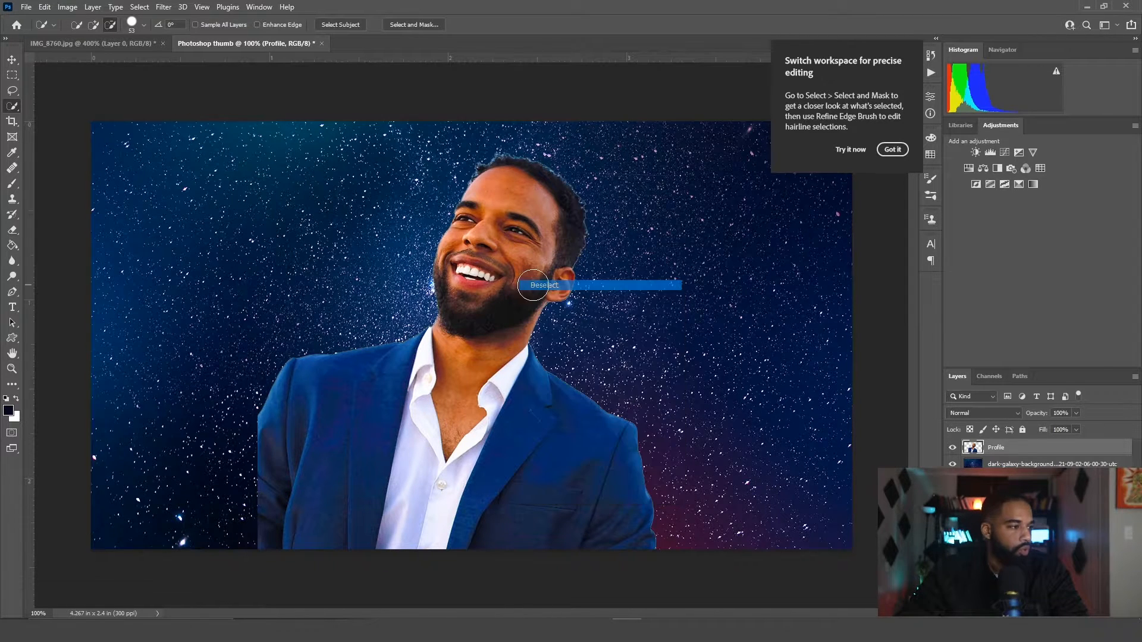
pyautogui.click(11, 60)
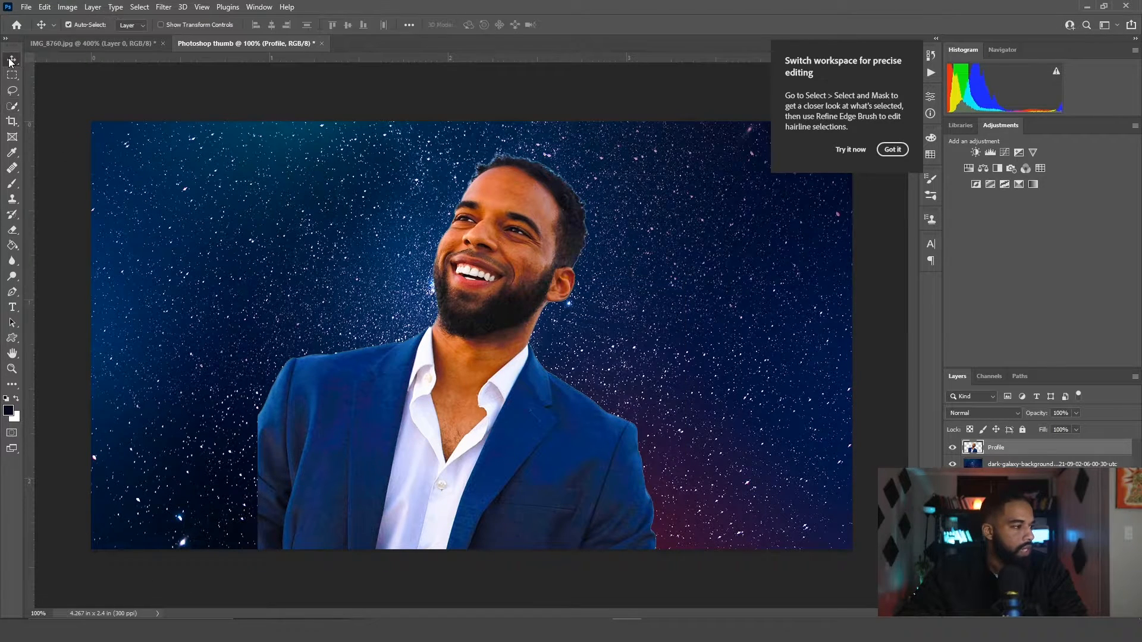
pyautogui.moveTo(492, 329); pyautogui.dragTo(678, 395)
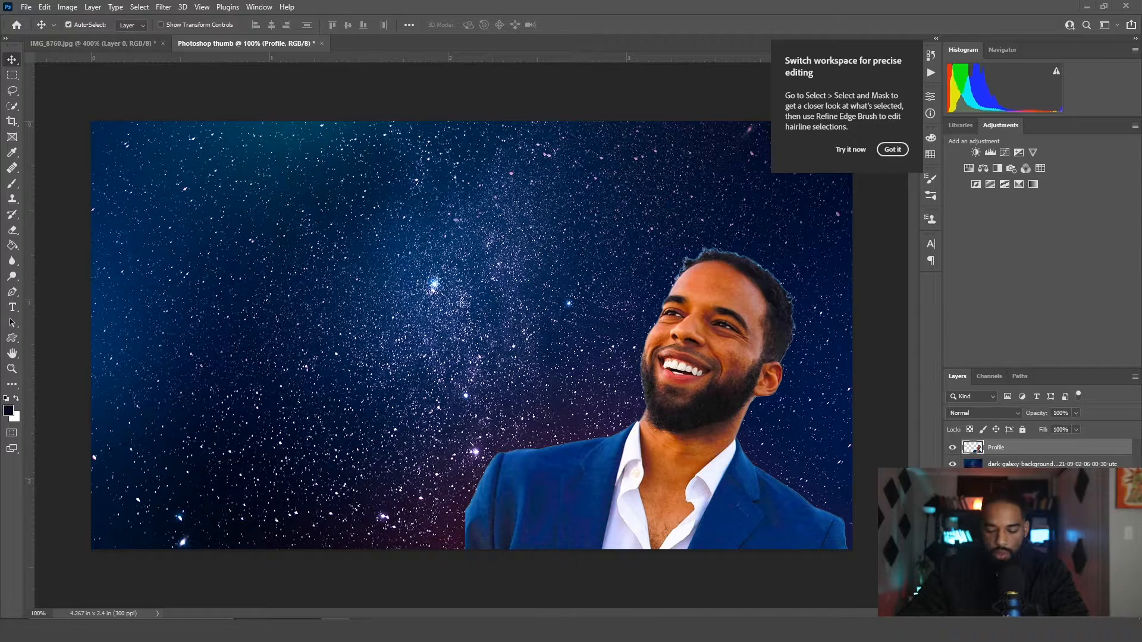
# Place the Adobe-Photoshop-Logo-2019-2020 image, scale it to about 4.58%, and position it in the thumbnail's upper left area
pyautogui.moveTo(601, 445); pyautogui.dragTo(411, 268)
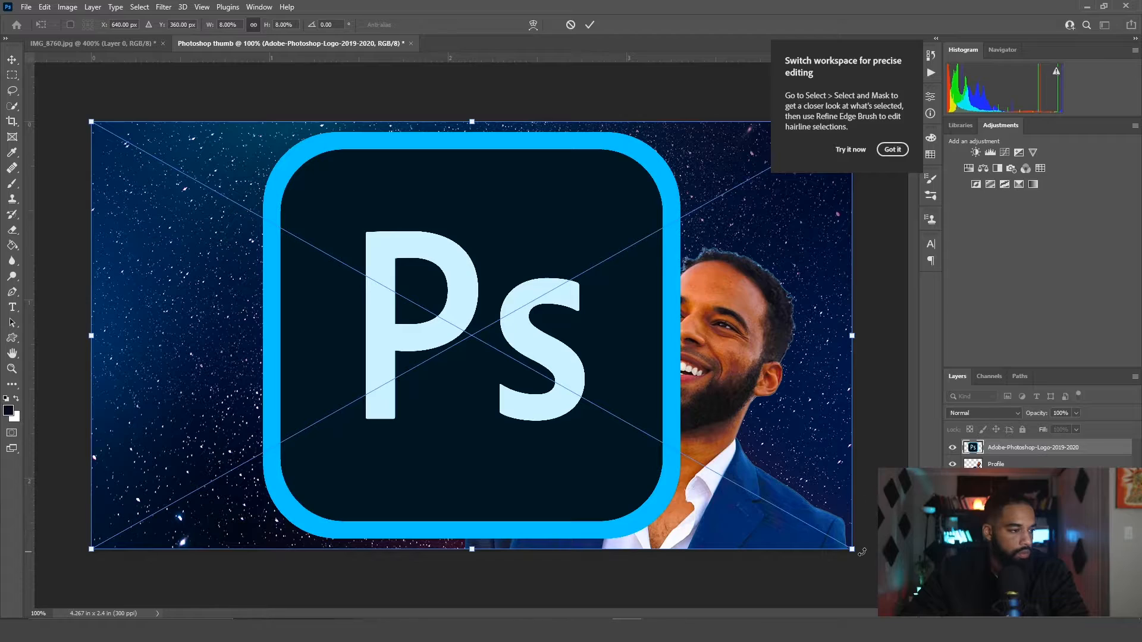
pyautogui.moveTo(853, 550); pyautogui.dragTo(500, 419)
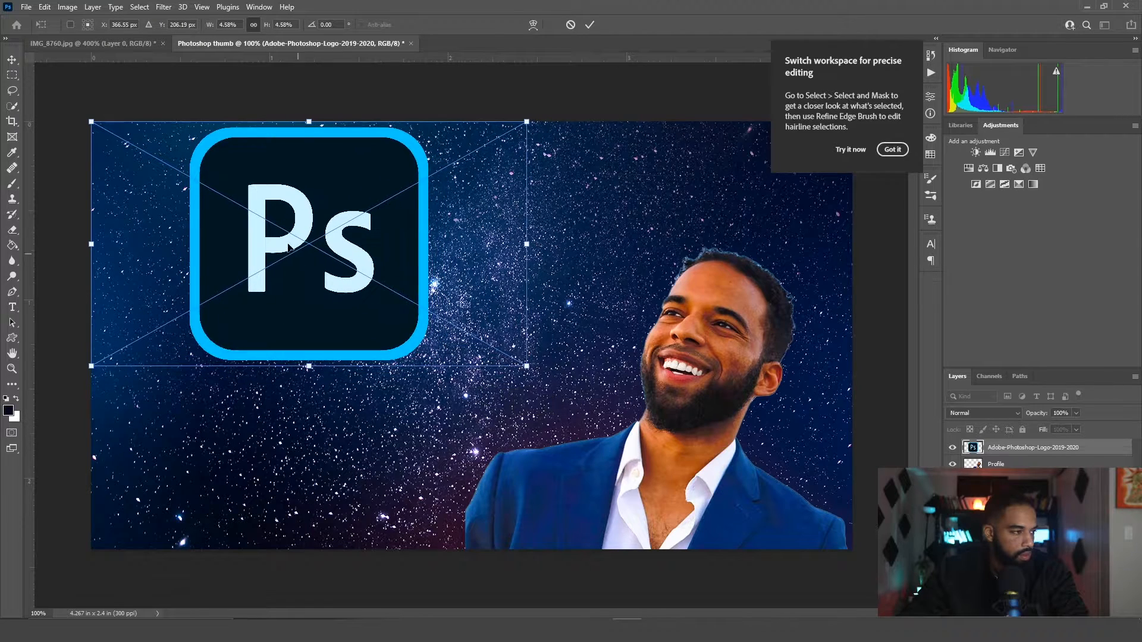
pyautogui.moveTo(298, 244); pyautogui.dragTo(245, 266)
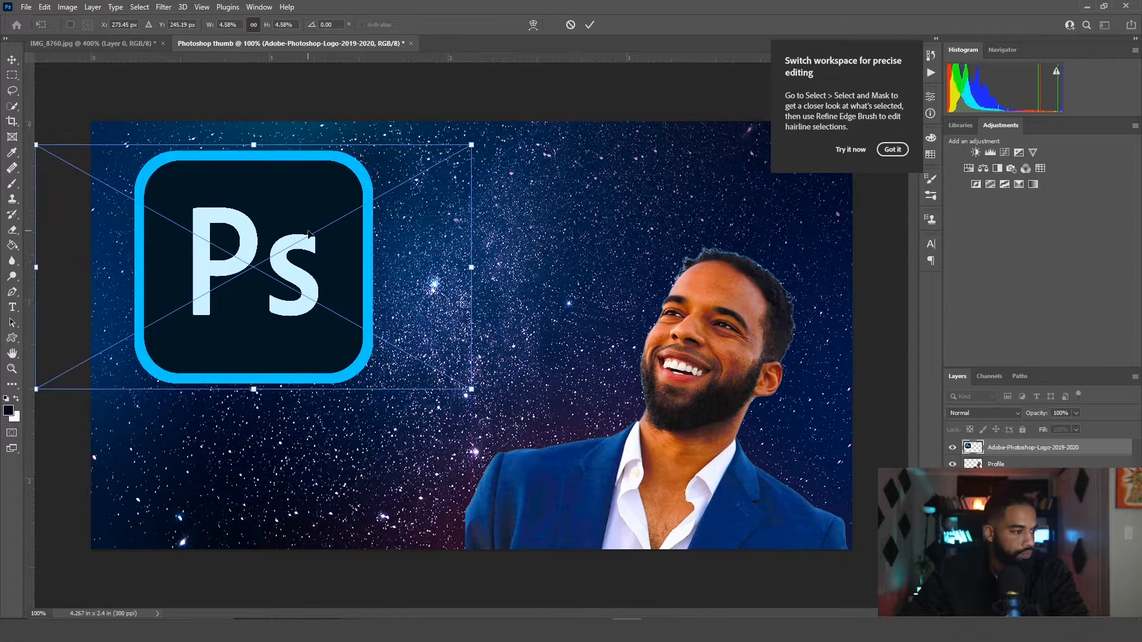
pyautogui.click(588, 26)
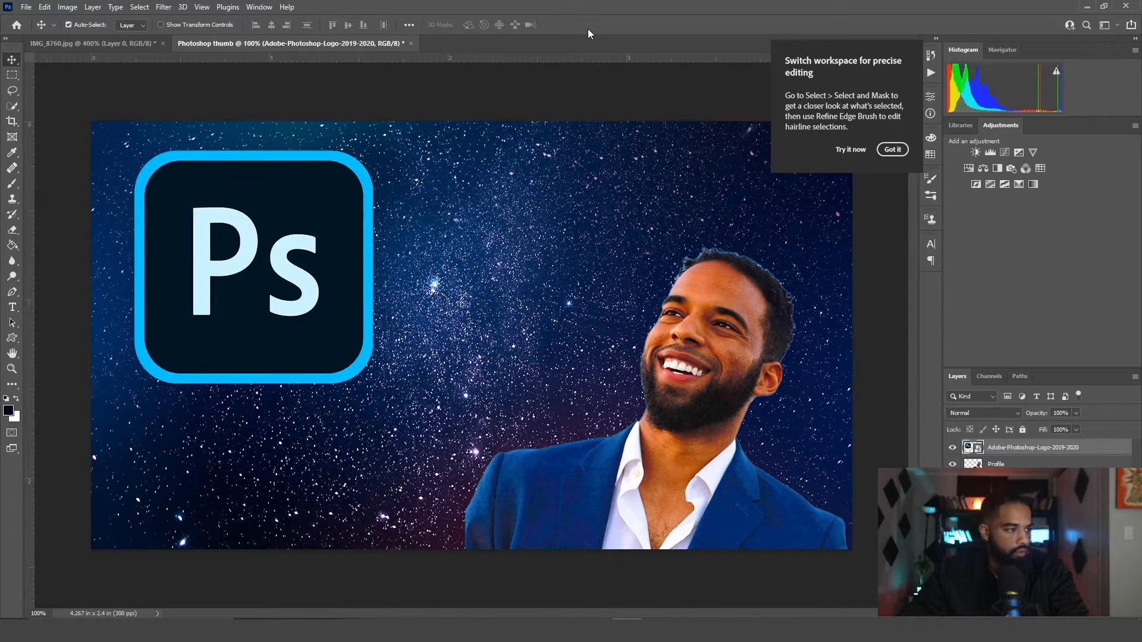
# Add a Drop Shadow effect to the Profile layer with its size set to 180 px
pyautogui.click(691, 372)
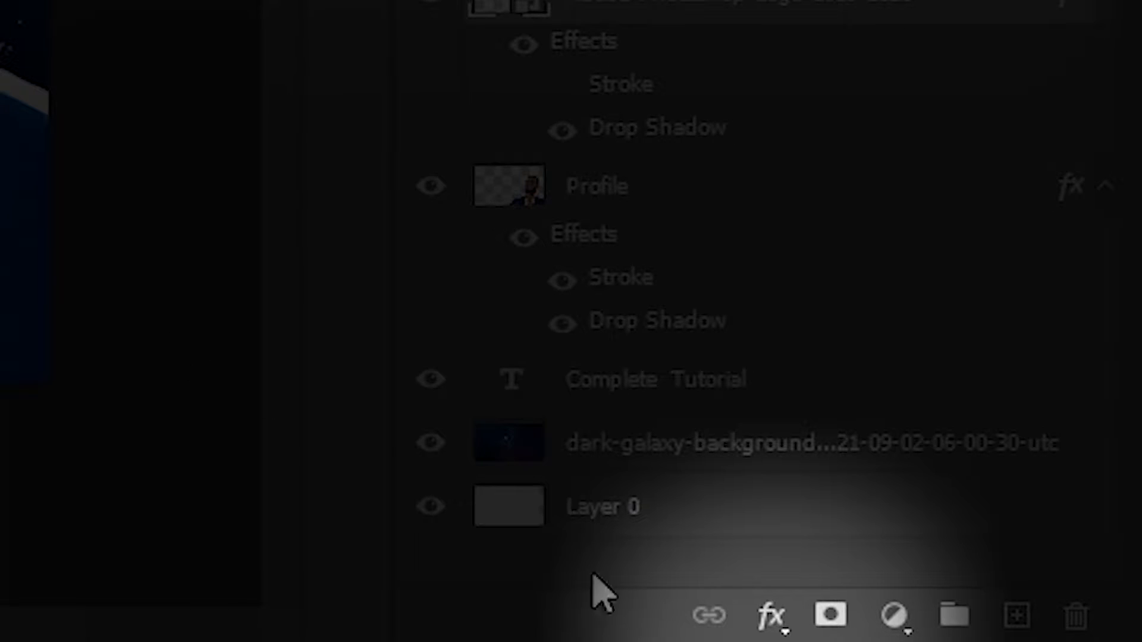
pyautogui.click(1042, 609)
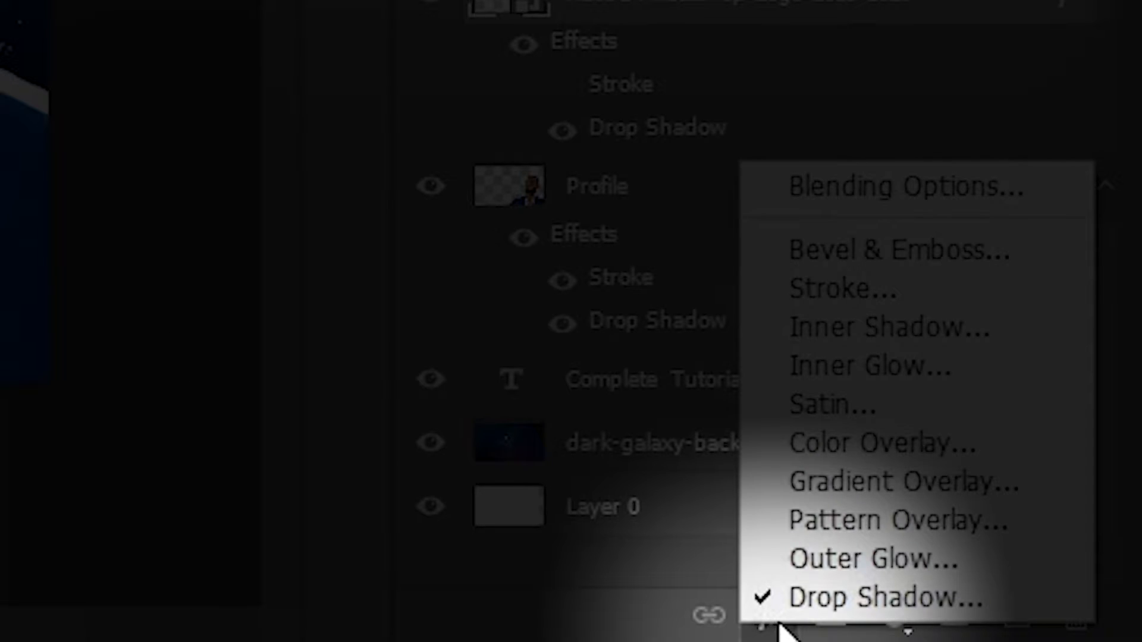
pyautogui.click(856, 612)
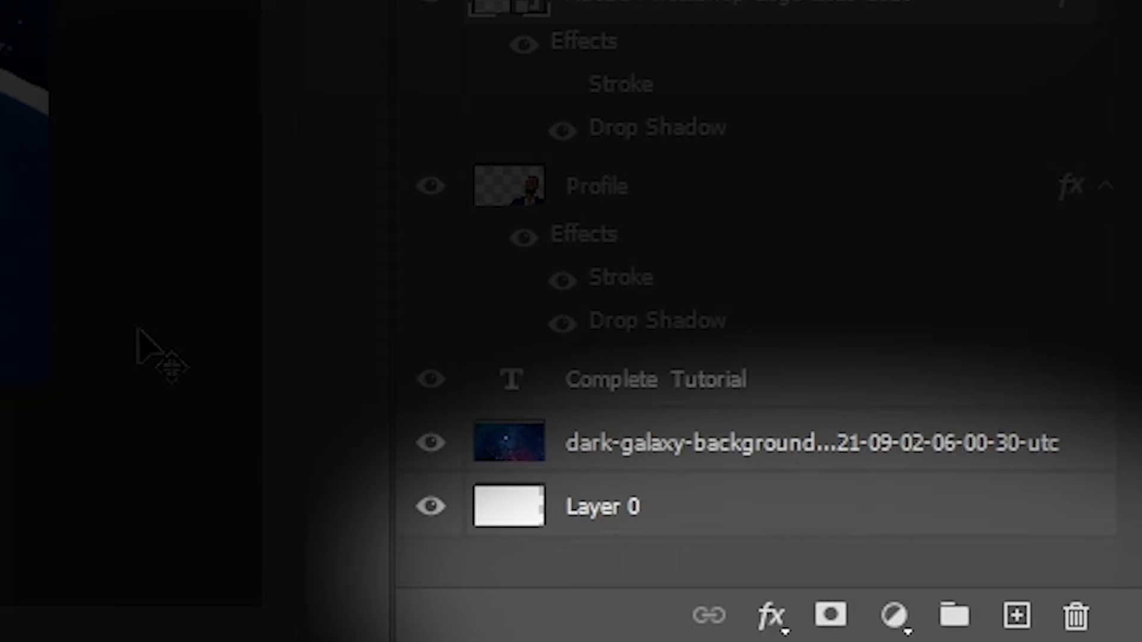
pyautogui.click(771, 616)
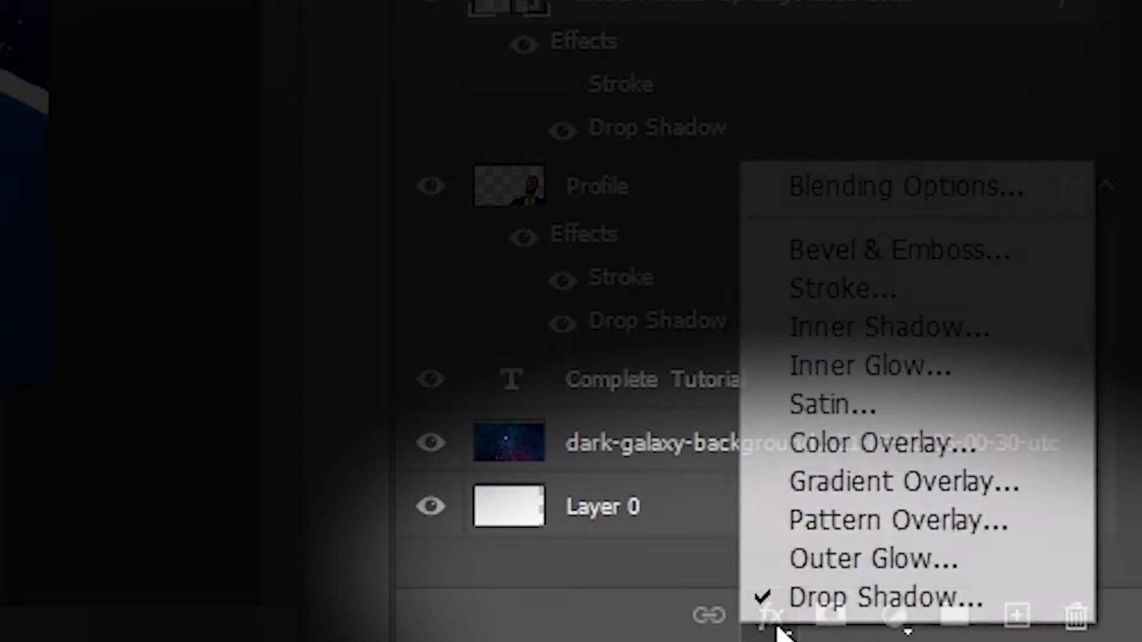
pyautogui.click(860, 610)
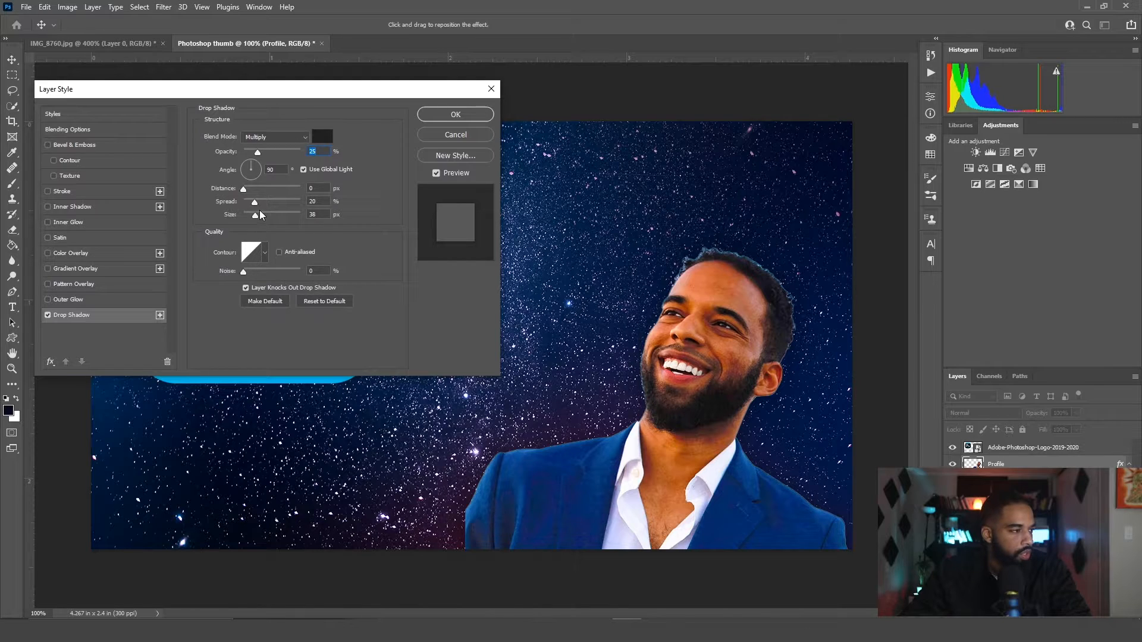
pyautogui.moveTo(254, 213); pyautogui.dragTo(287, 212)
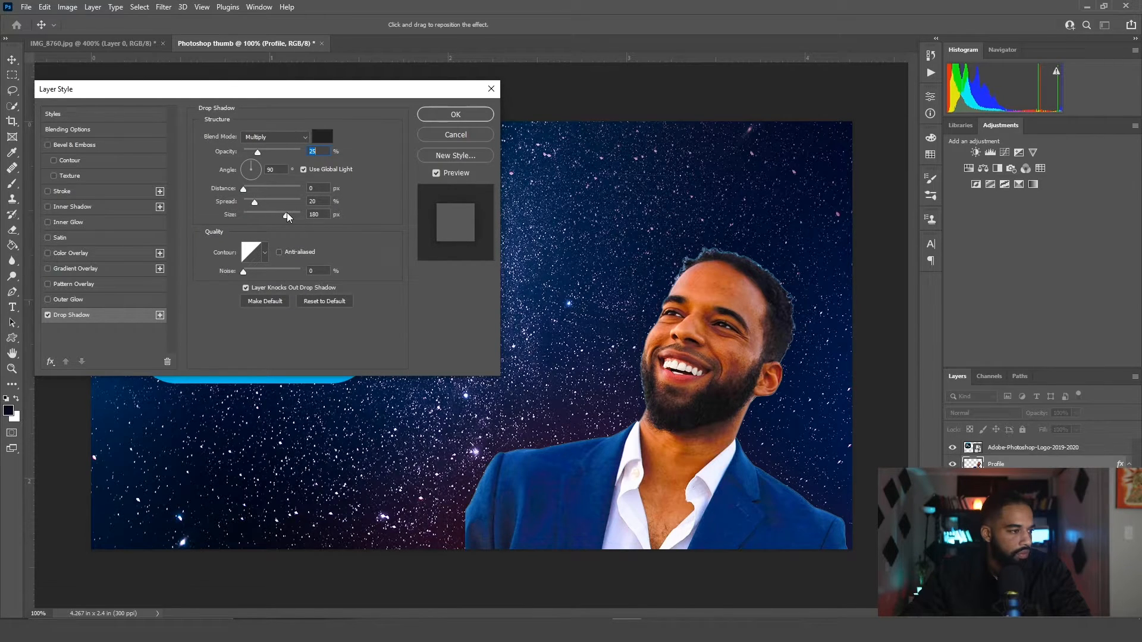
# Test red and sampled background, skin, jacket and shirt colours for the drop shadow, keeping the forehead tone b95d38 at 100% opacity
pyautogui.click(323, 137)
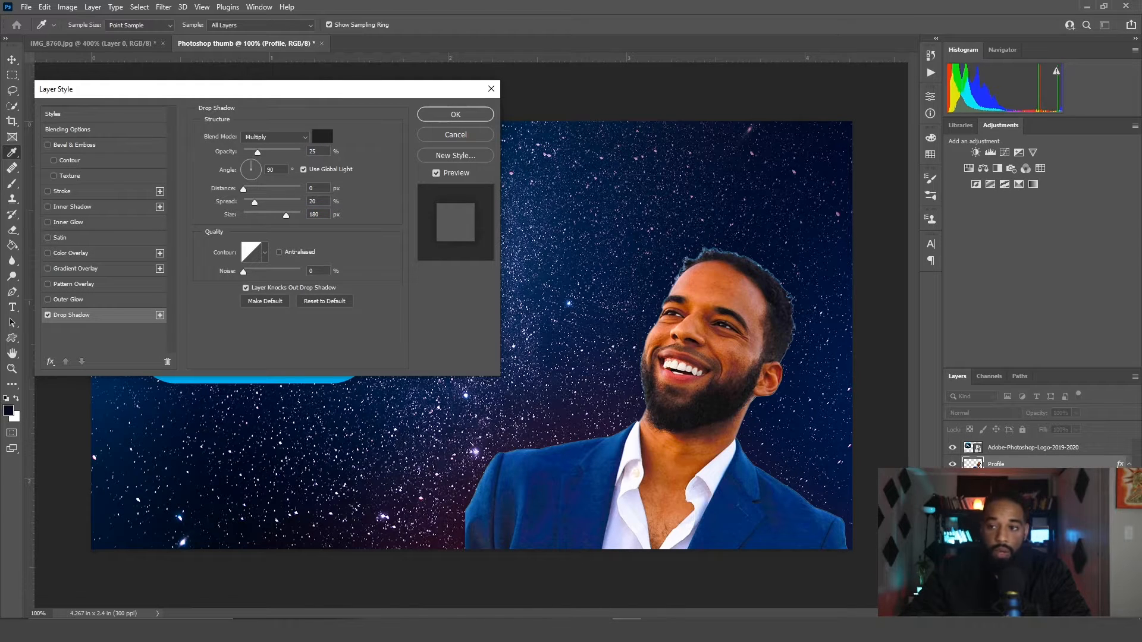
pyautogui.click(323, 137)
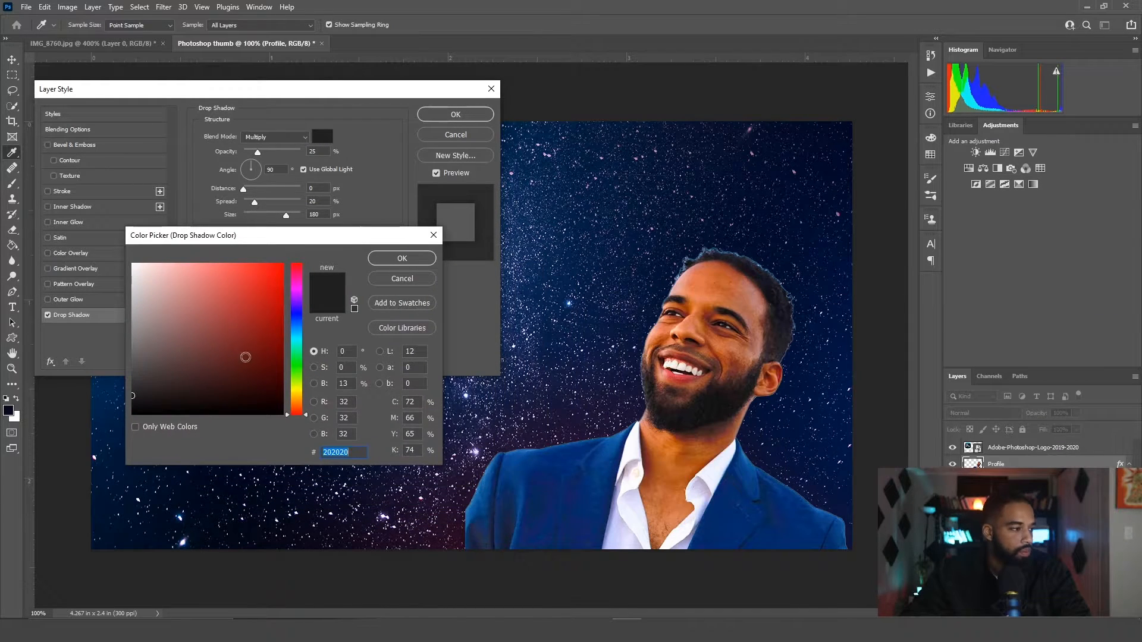
pyautogui.moveTo(209, 341); pyautogui.dragTo(324, 244)
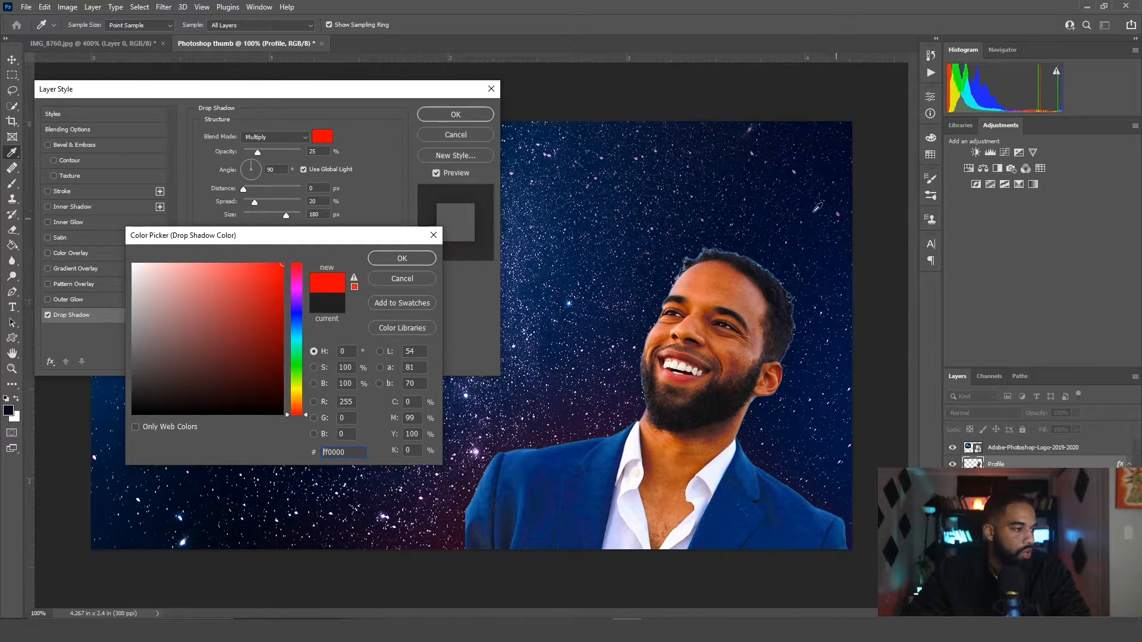
pyautogui.click(678, 224)
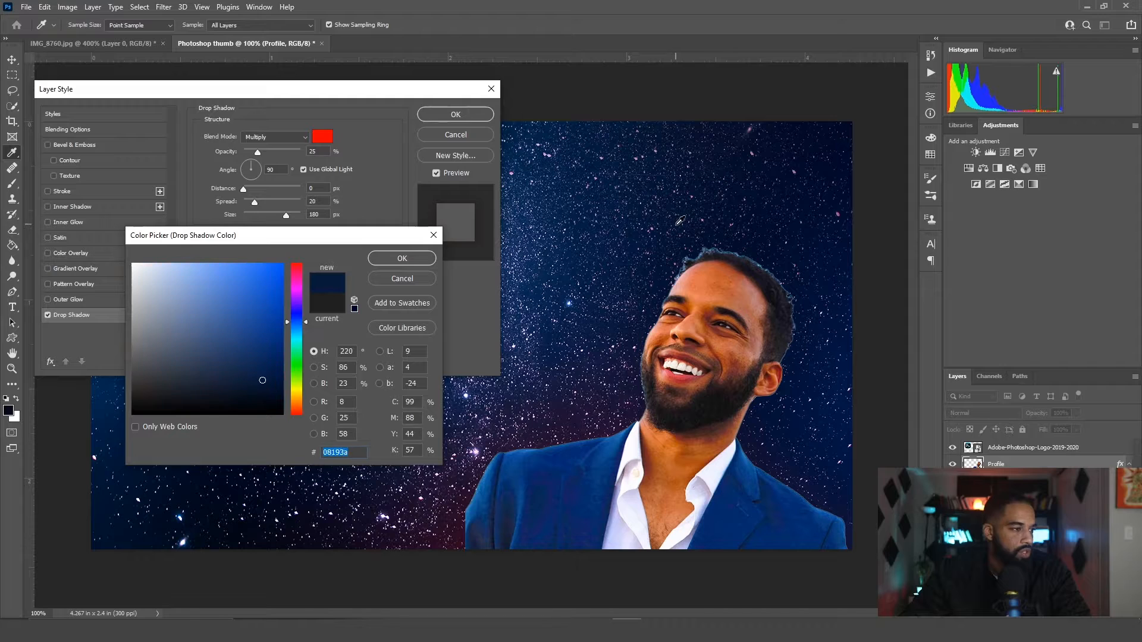
pyautogui.click(632, 216)
pyautogui.click(638, 224)
pyautogui.click(718, 269)
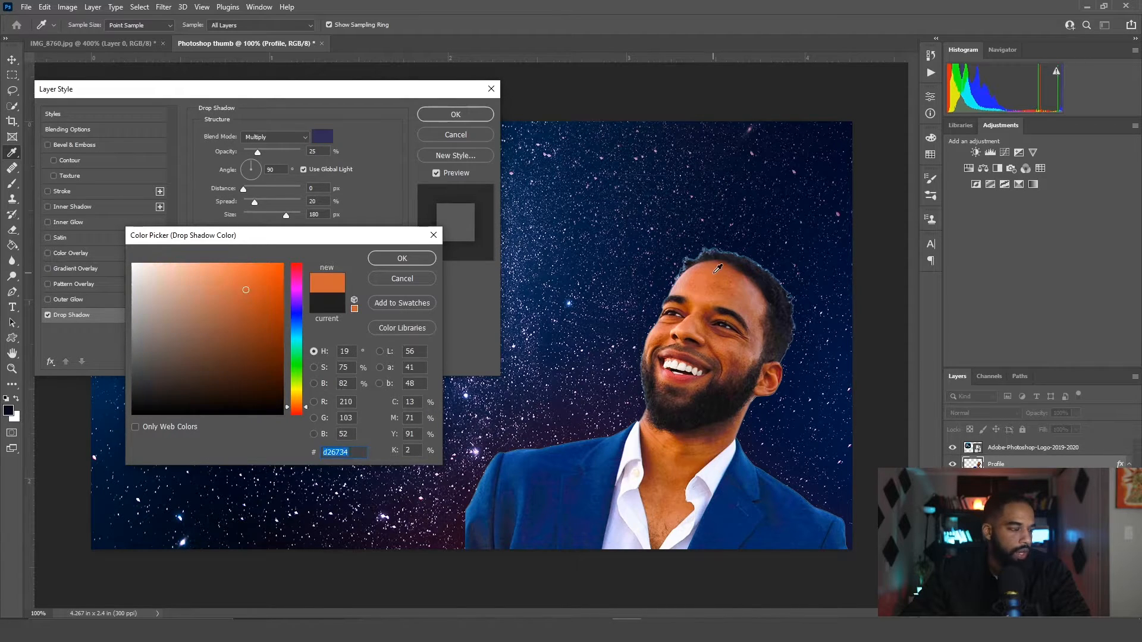
pyautogui.click(580, 464)
pyautogui.click(566, 455)
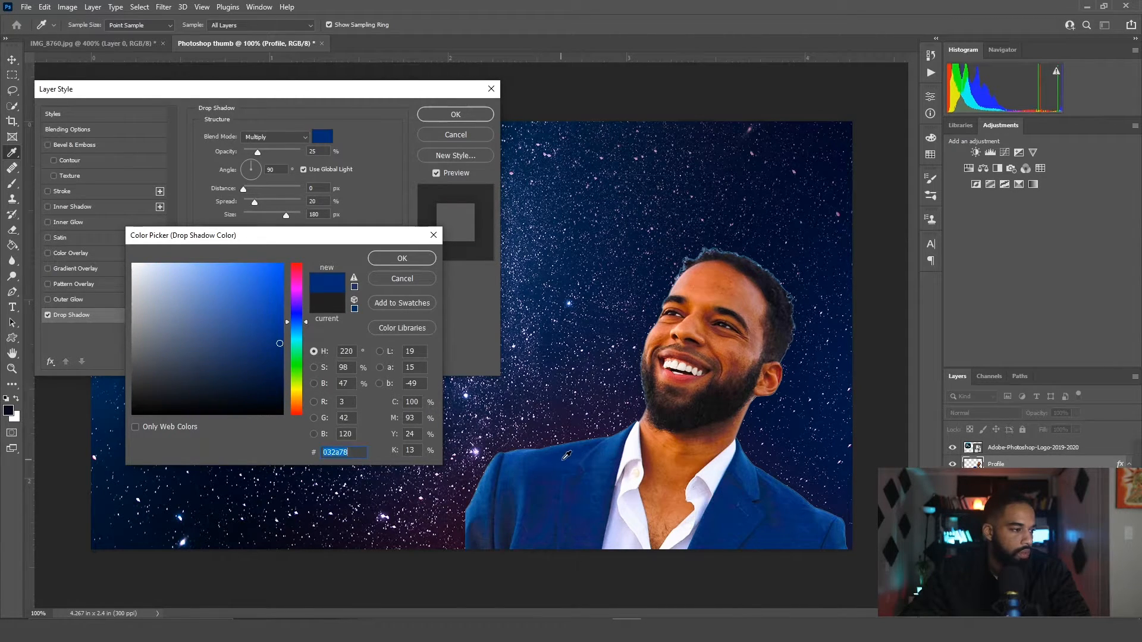
pyautogui.click(634, 513)
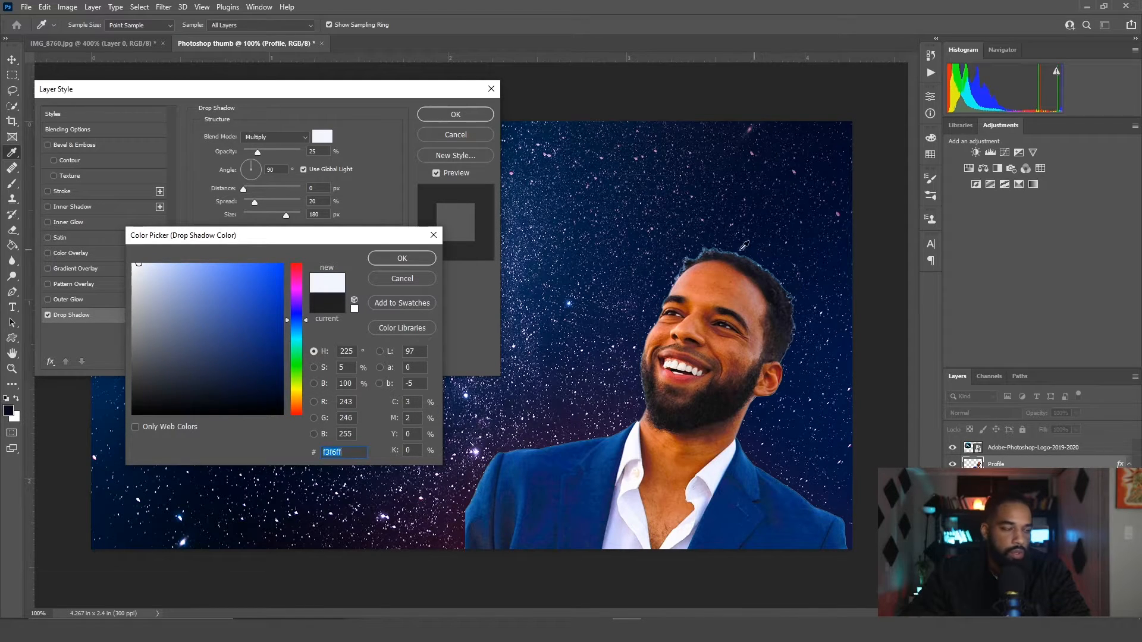
pyautogui.click(725, 283)
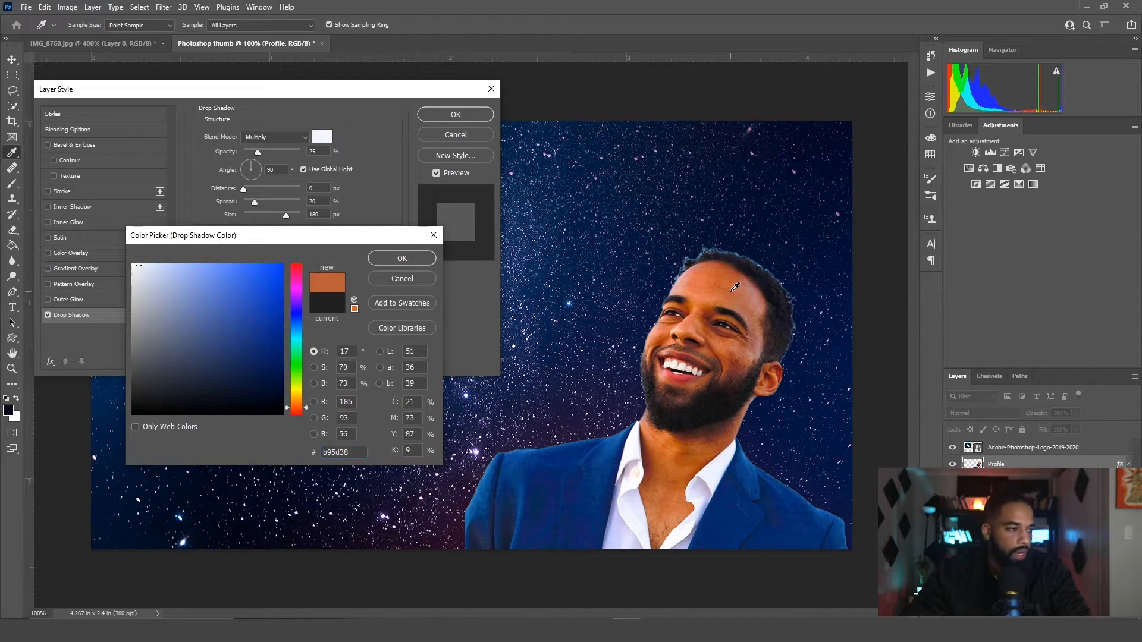
pyautogui.click(399, 260)
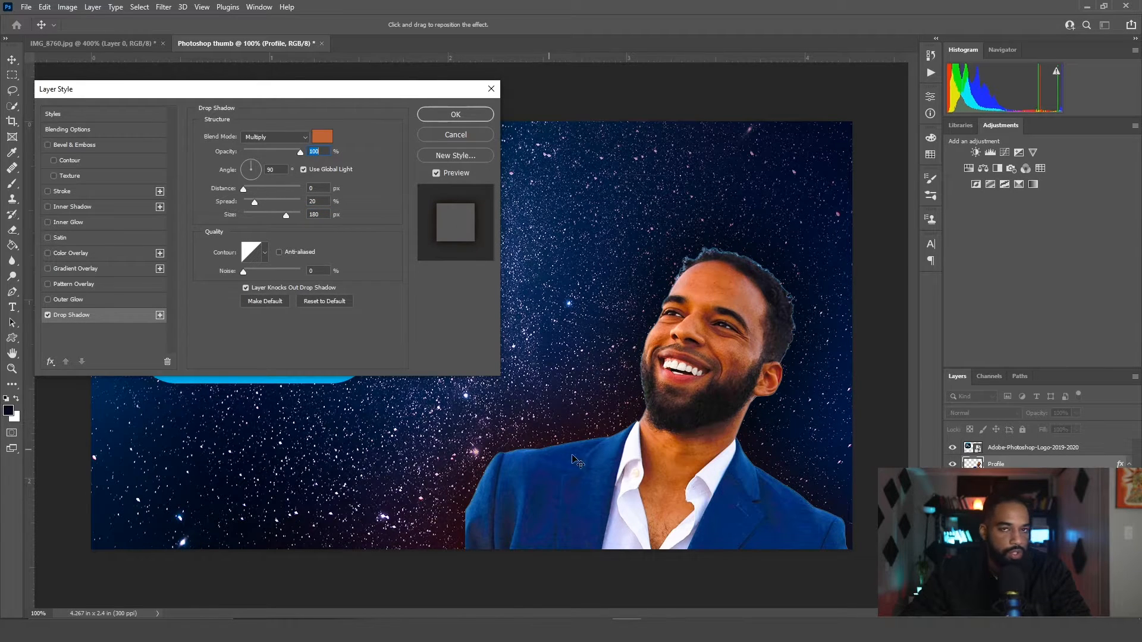
# Set the Profile layer's drop shadow colour to black and its opacity to 76%
pyautogui.click(325, 141)
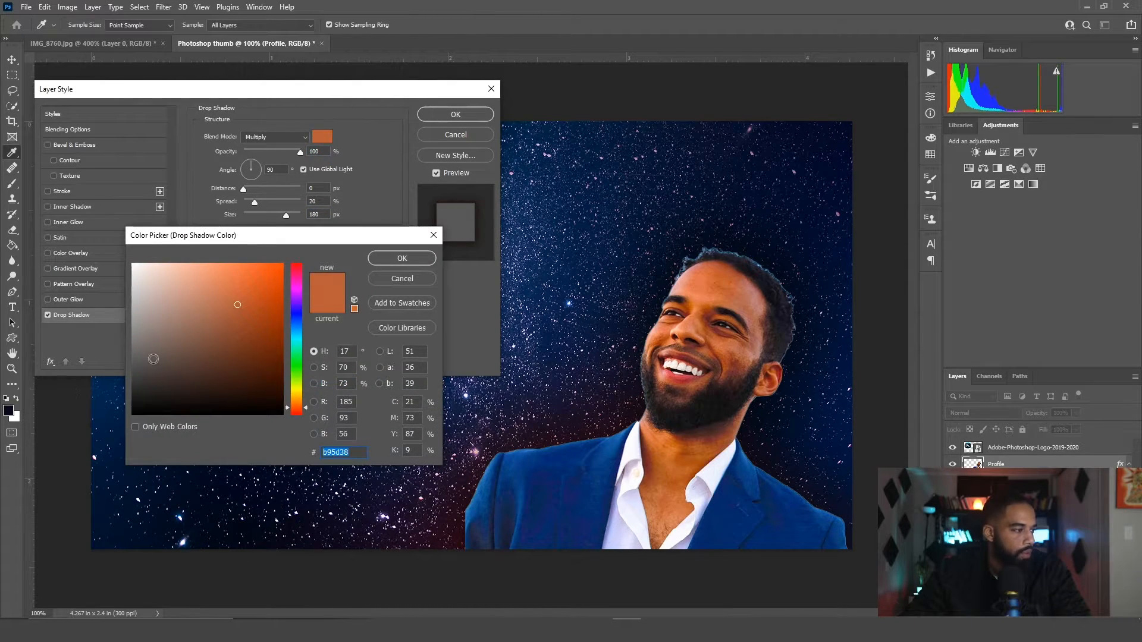
pyautogui.click(133, 414)
pyautogui.click(402, 258)
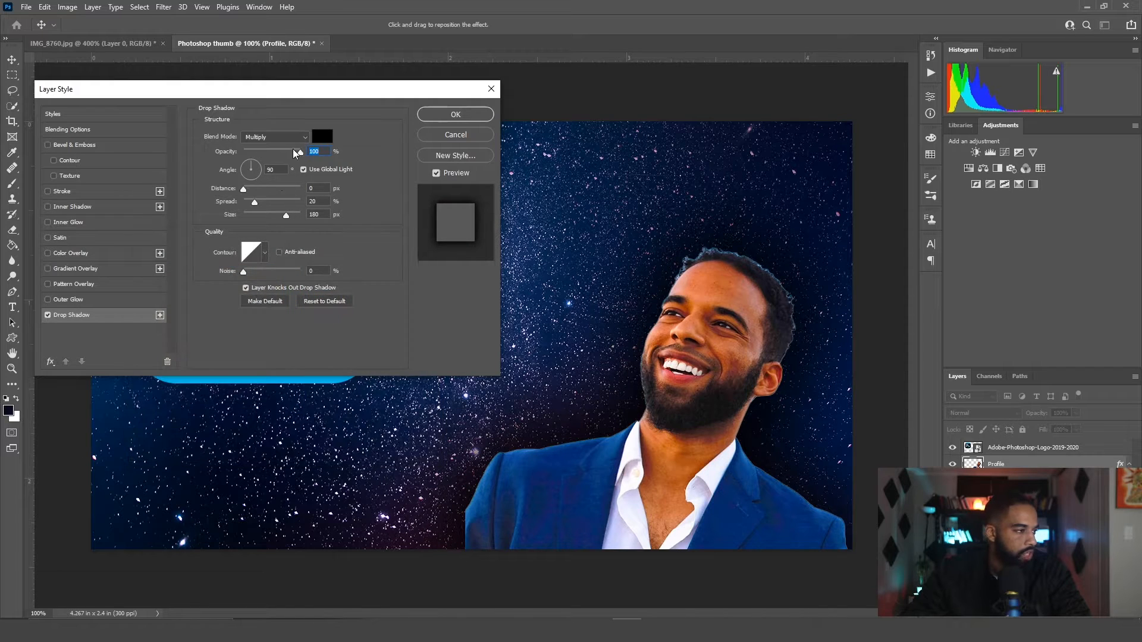
pyautogui.moveTo(300, 152); pyautogui.dragTo(280, 159)
# Adjust the drop shadow to a 20% spread, 1 px distance, 99° angle and 90 px size
pyautogui.moveTo(255, 205)
pyautogui.mouseDown()
pyautogui.moveTo(303, 202)
pyautogui.moveTo(280, 219)
pyautogui.moveTo(250, 211)
pyautogui.mouseUp()
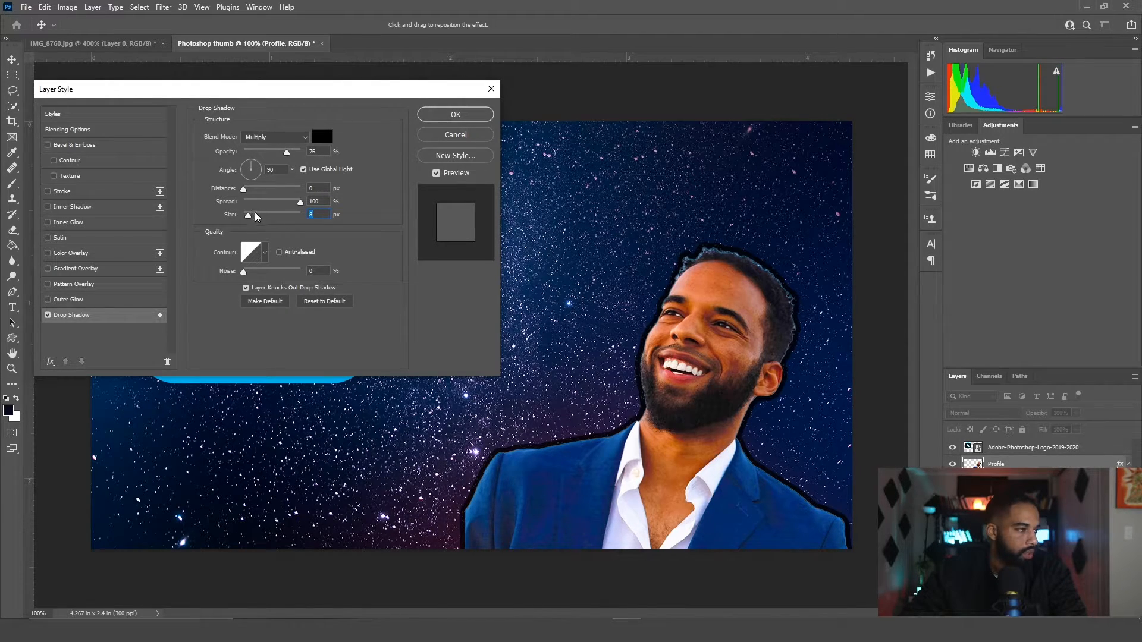
pyautogui.moveTo(256, 216)
pyautogui.mouseDown()
pyautogui.moveTo(294, 206)
pyautogui.moveTo(232, 201)
pyautogui.moveTo(272, 220)
pyautogui.moveTo(257, 209)
pyautogui.mouseUp()
pyautogui.click(270, 216)
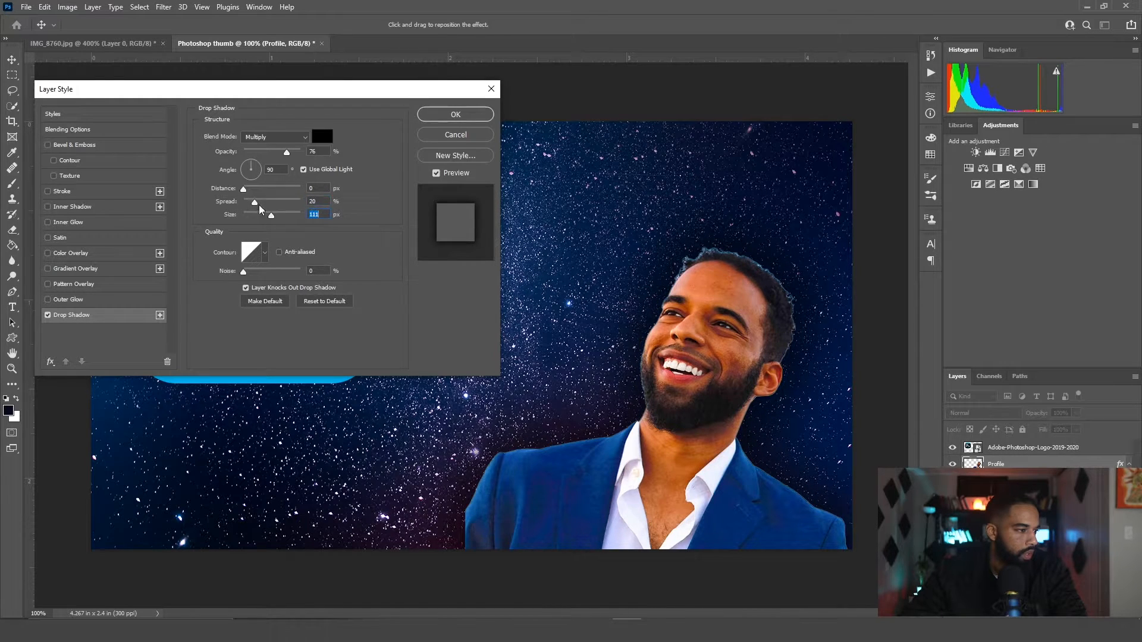
pyautogui.moveTo(247, 191)
pyautogui.mouseDown()
pyautogui.moveTo(275, 193)
pyautogui.moveTo(244, 192)
pyautogui.mouseUp()
pyautogui.click(258, 174)
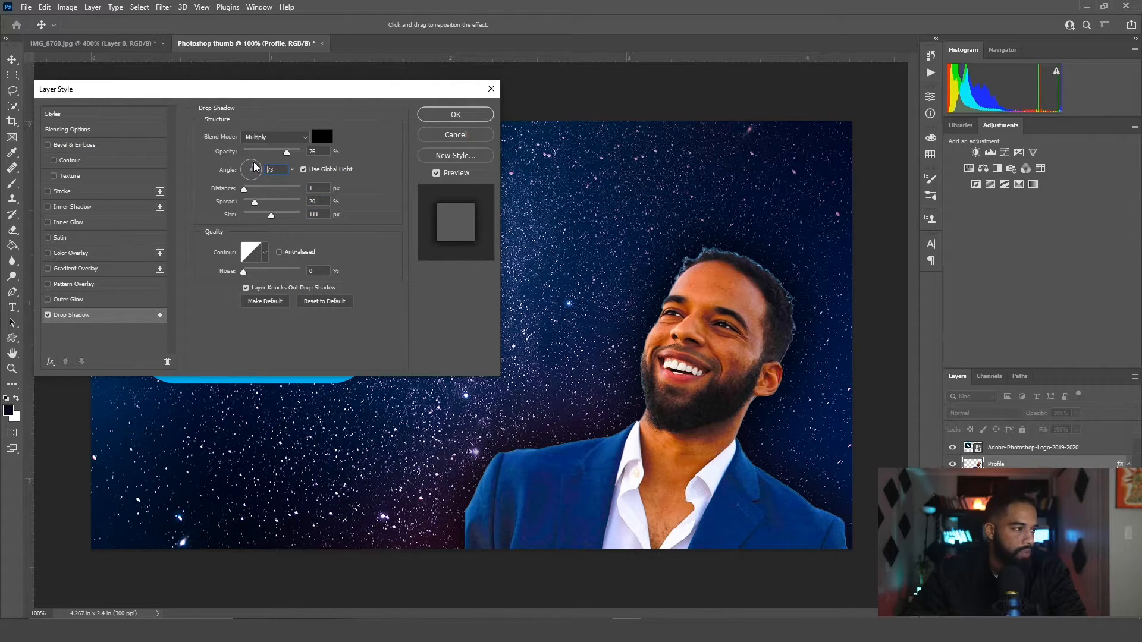
pyautogui.moveTo(254, 166); pyautogui.dragTo(251, 163)
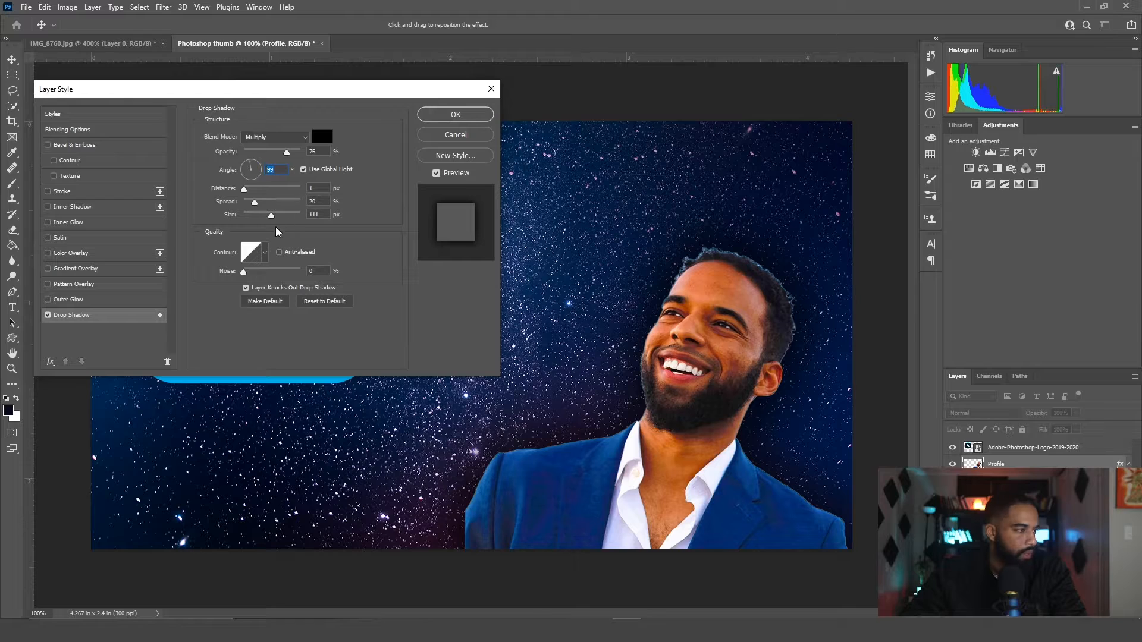
pyautogui.moveTo(270, 215); pyautogui.dragTo(267, 219)
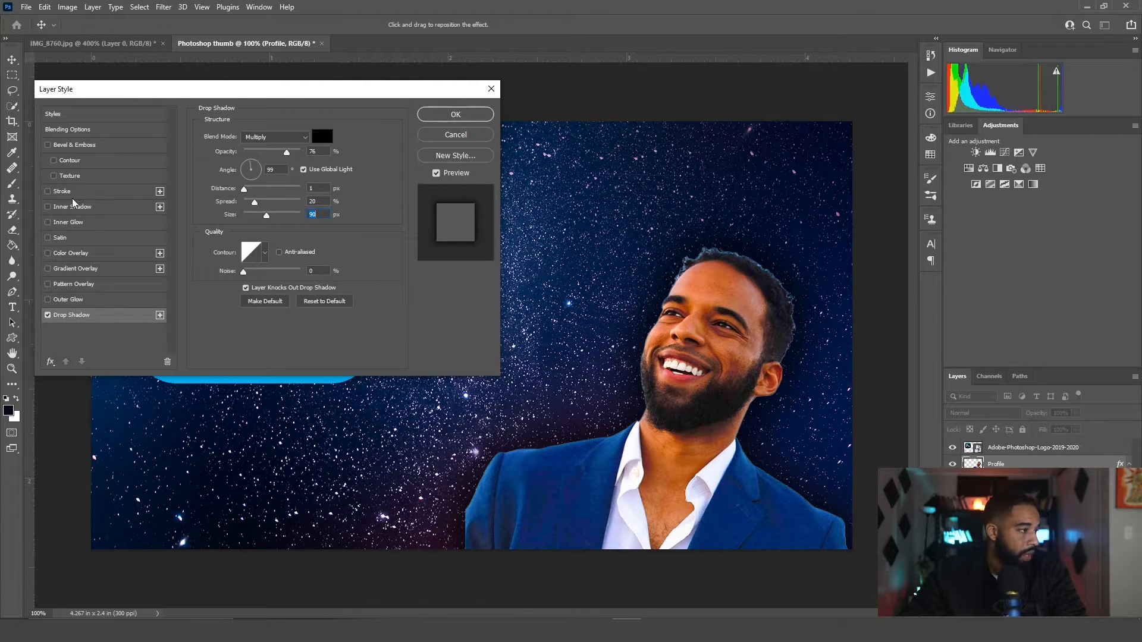
# Add a Stroke effect to the portrait in white (ffffff) with a size of 8 px
pyautogui.click(60, 195)
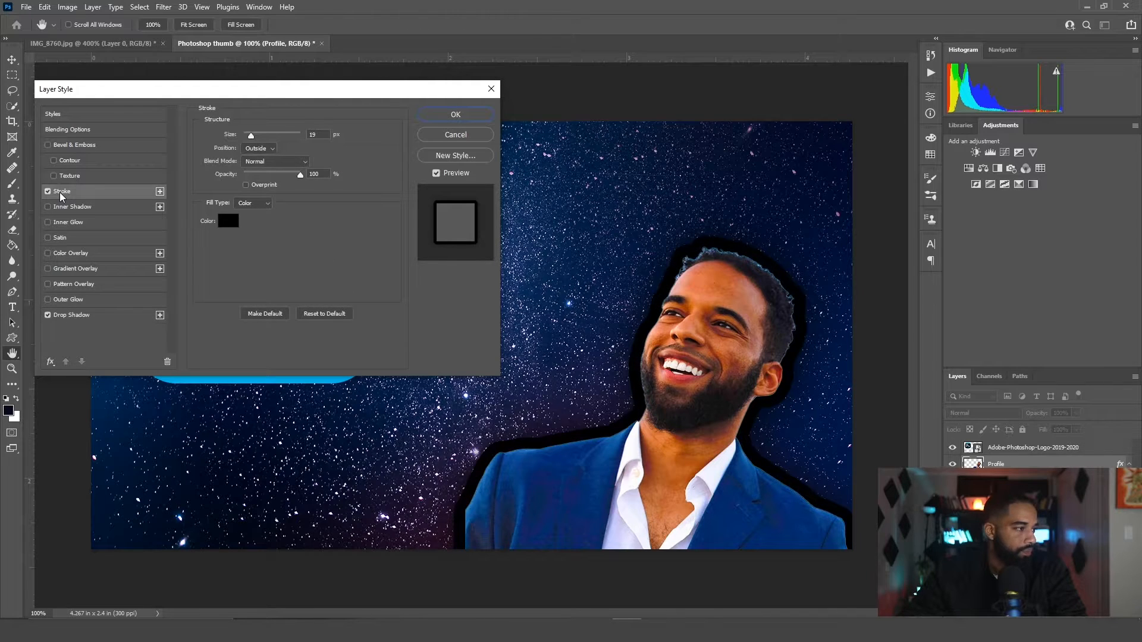
pyautogui.click(228, 221)
pyautogui.write('ffffff')
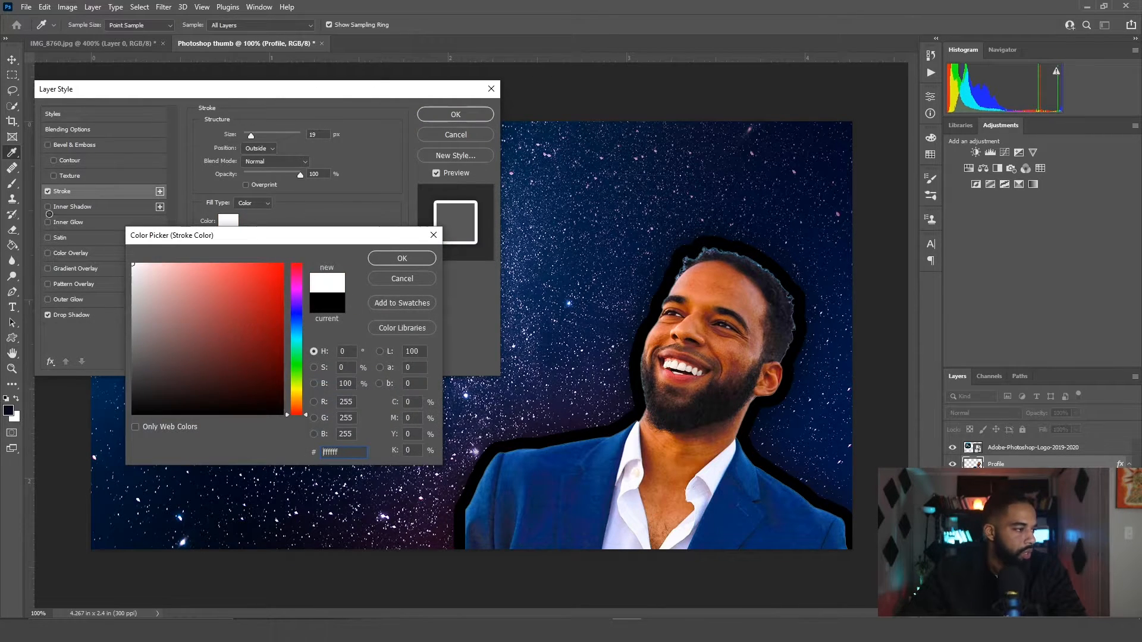
pyautogui.click(413, 260)
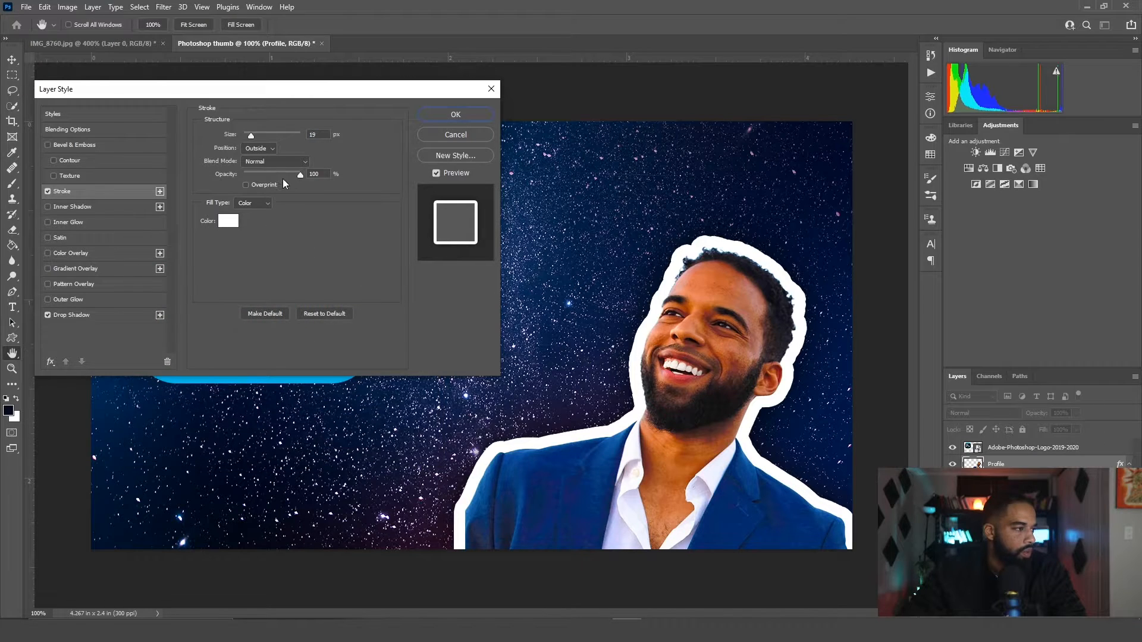
pyautogui.moveTo(250, 137); pyautogui.dragTo(248, 135)
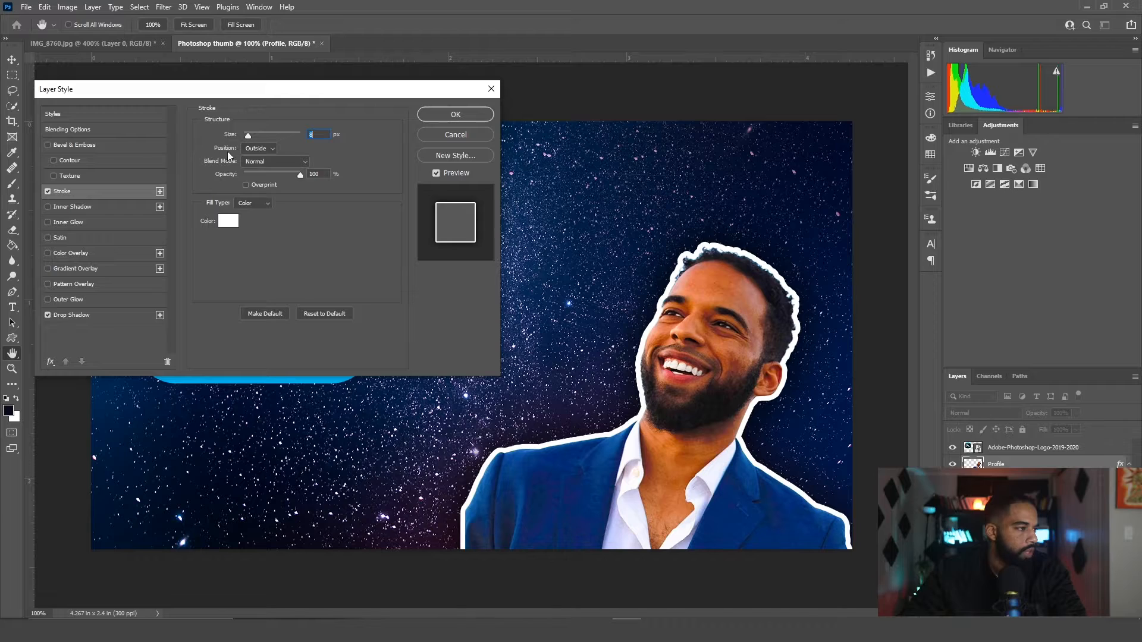
# Compare the stroke's Inside and Center positions, set it back to Outside, and apply the layer effects
pyautogui.click(260, 150)
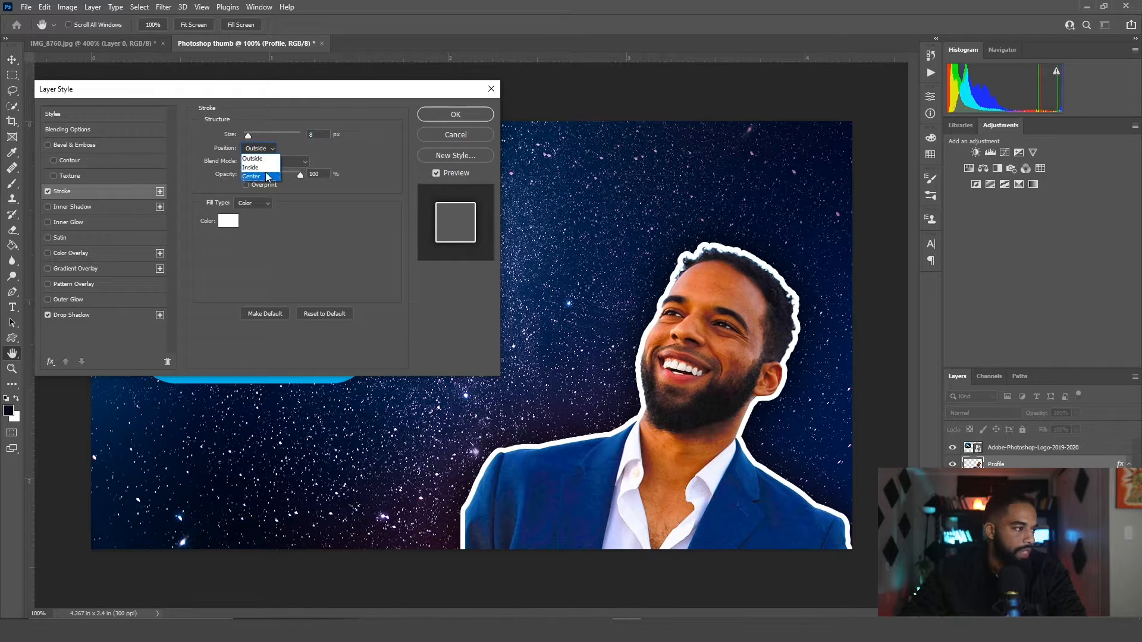
pyautogui.click(261, 167)
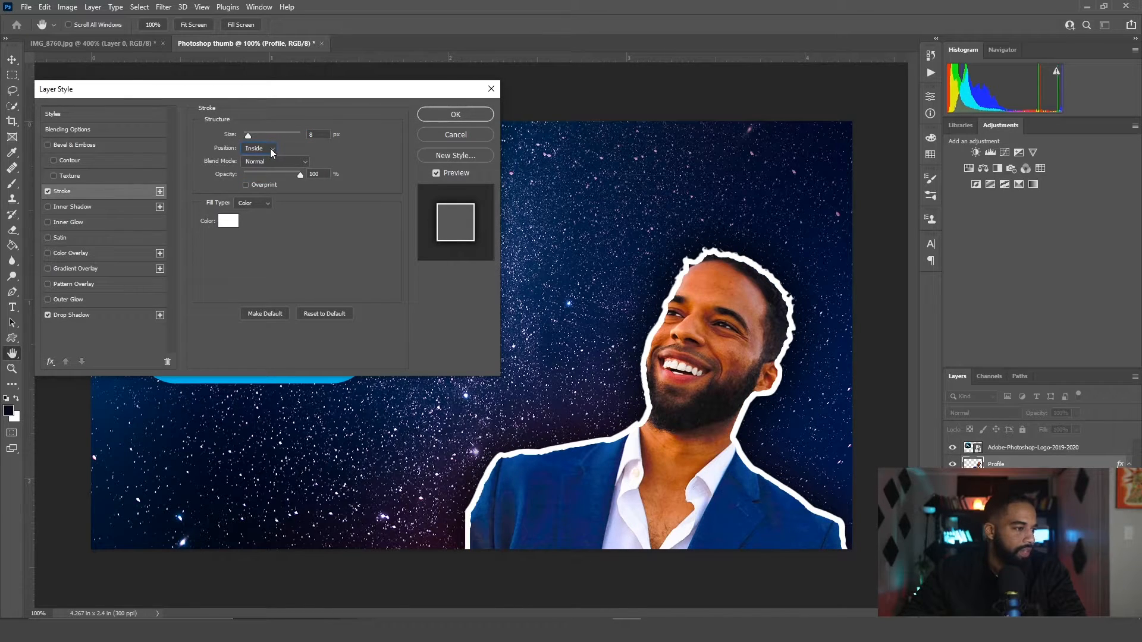
pyautogui.click(271, 153)
pyautogui.click(272, 178)
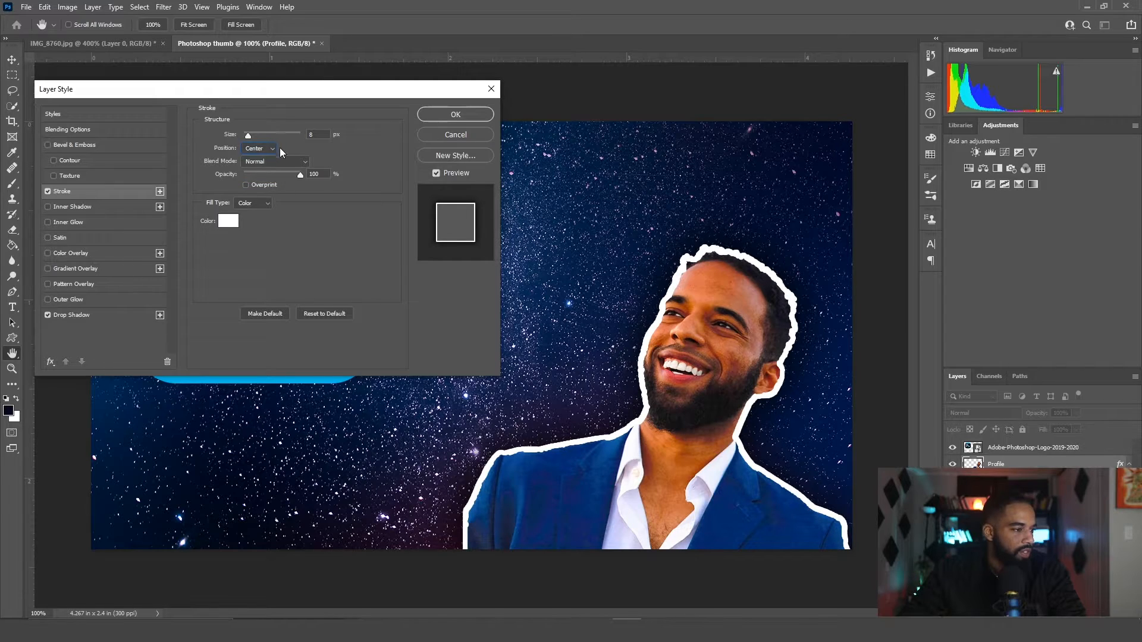
pyautogui.click(264, 150)
pyautogui.click(264, 158)
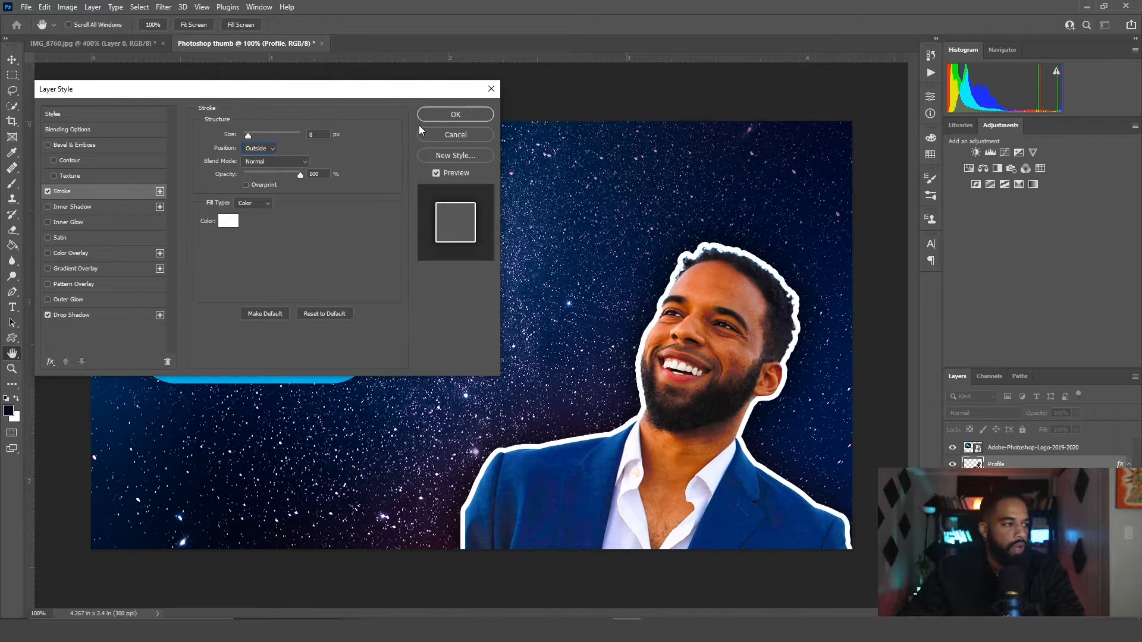
pyautogui.click(456, 115)
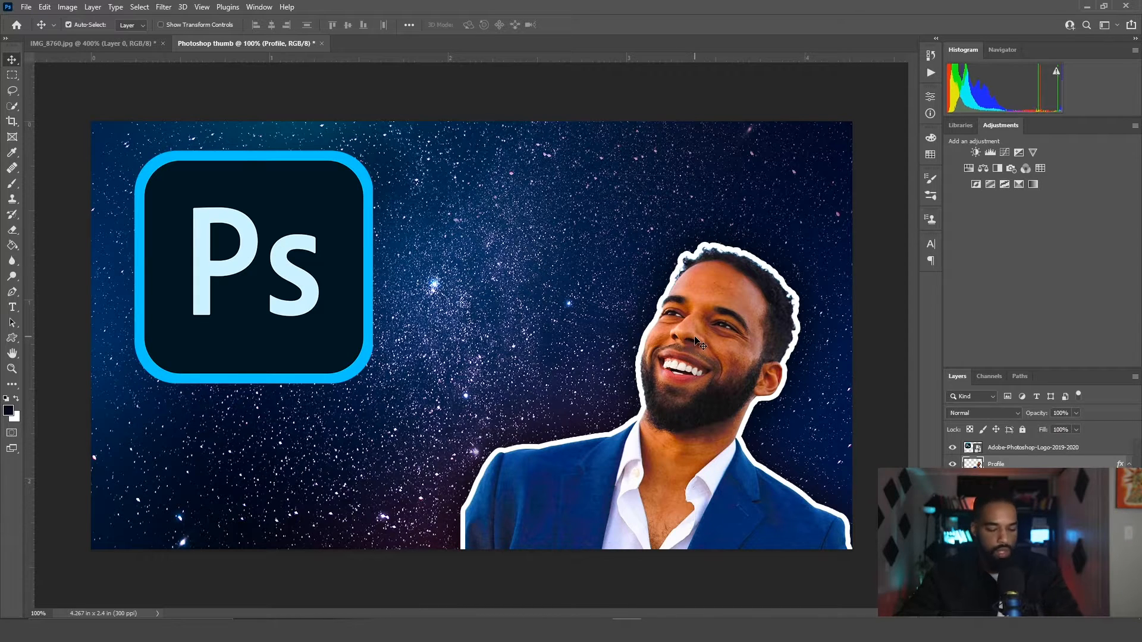
pyautogui.hotkey('ctrl', 't')
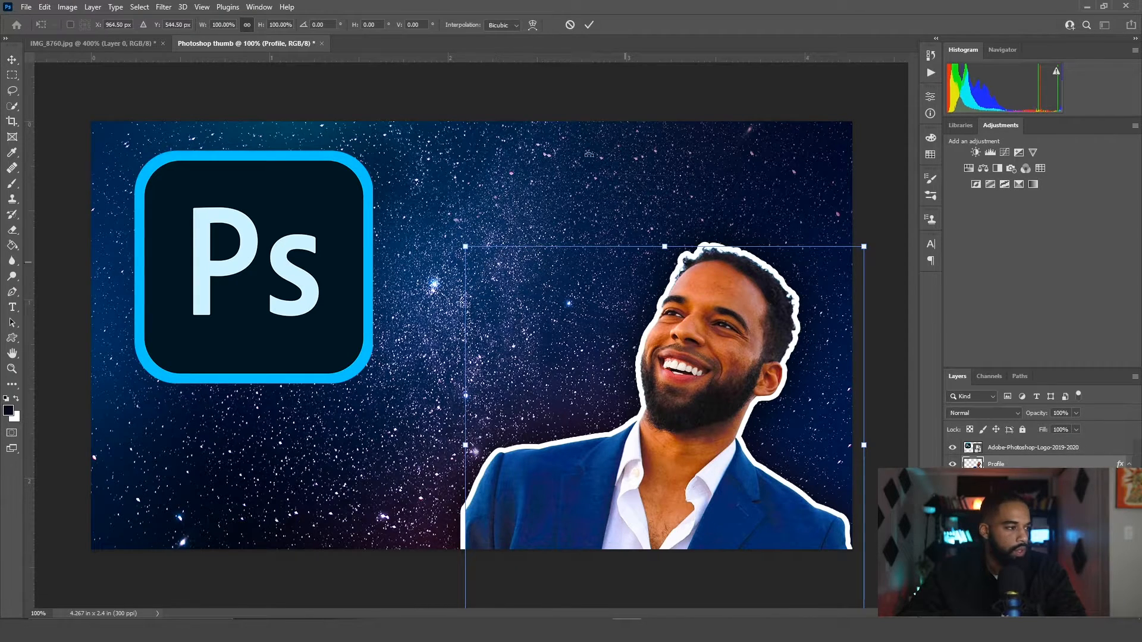
pyautogui.click(589, 25)
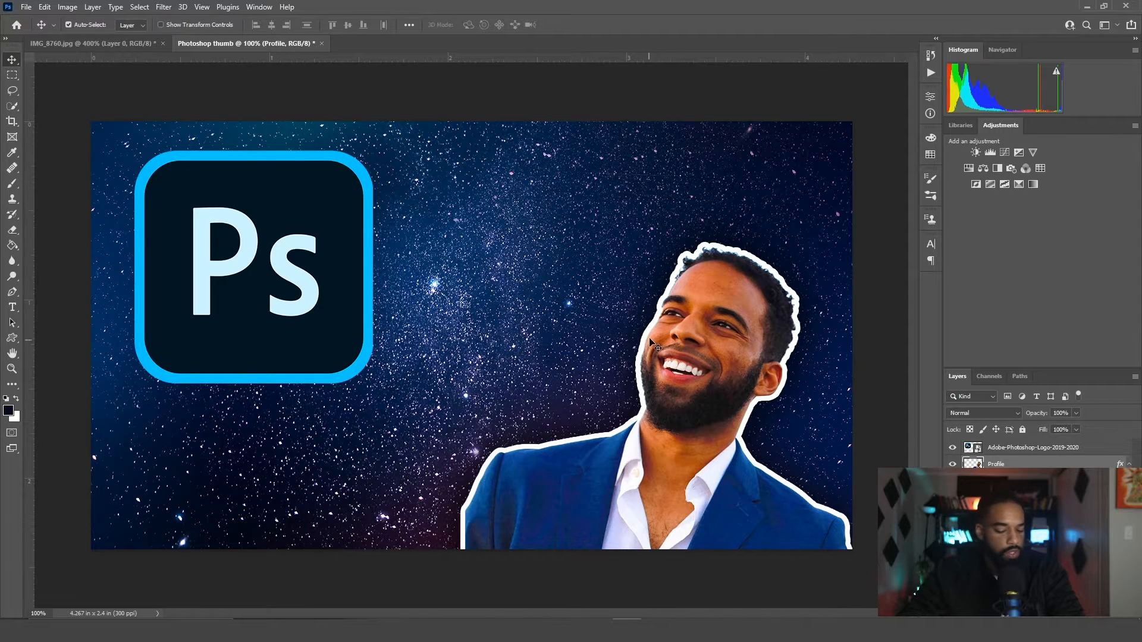
pyautogui.hotkey('ctrl', 't')
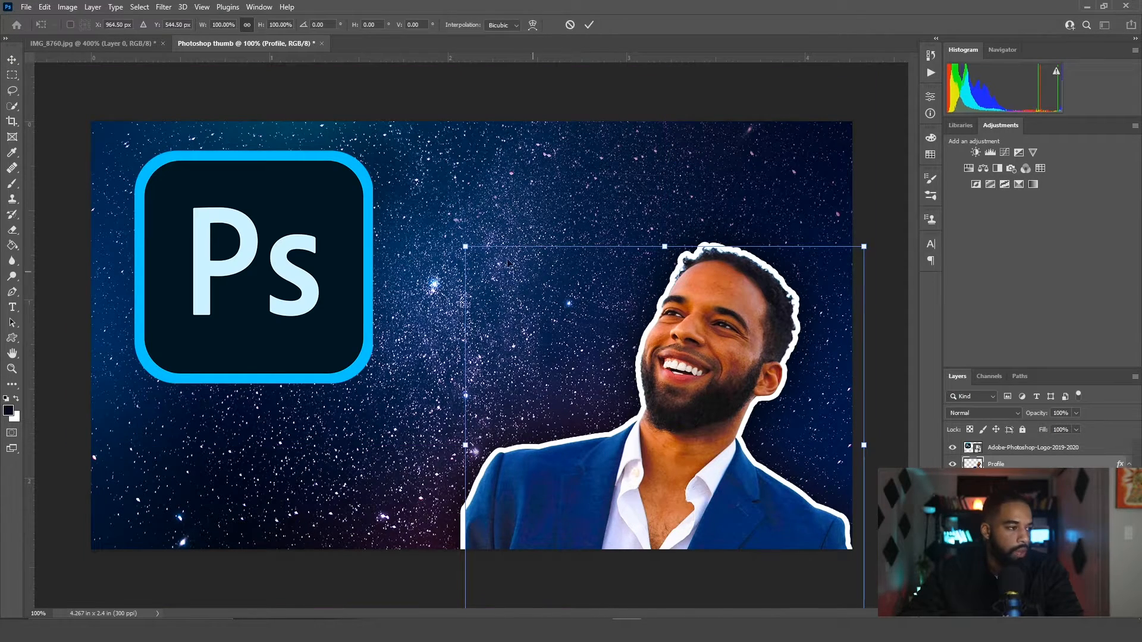
pyautogui.moveTo(464, 245); pyautogui.dragTo(484, 267)
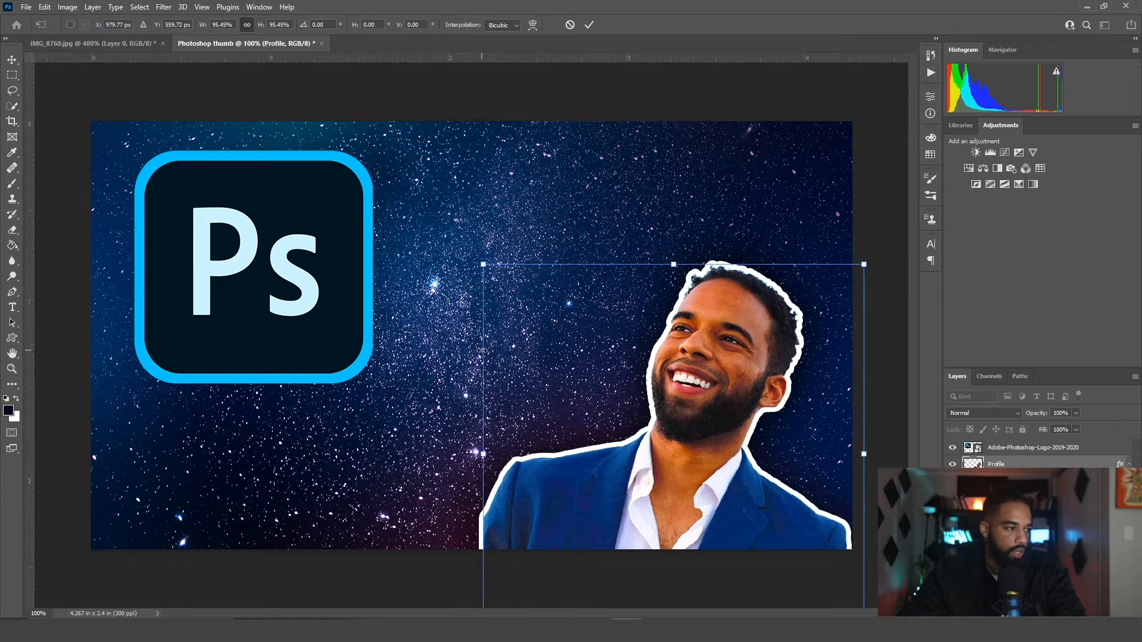
pyautogui.moveTo(493, 346); pyautogui.dragTo(550, 339)
pyautogui.moveTo(699, 264); pyautogui.dragTo(700, 182)
pyautogui.click(570, 25)
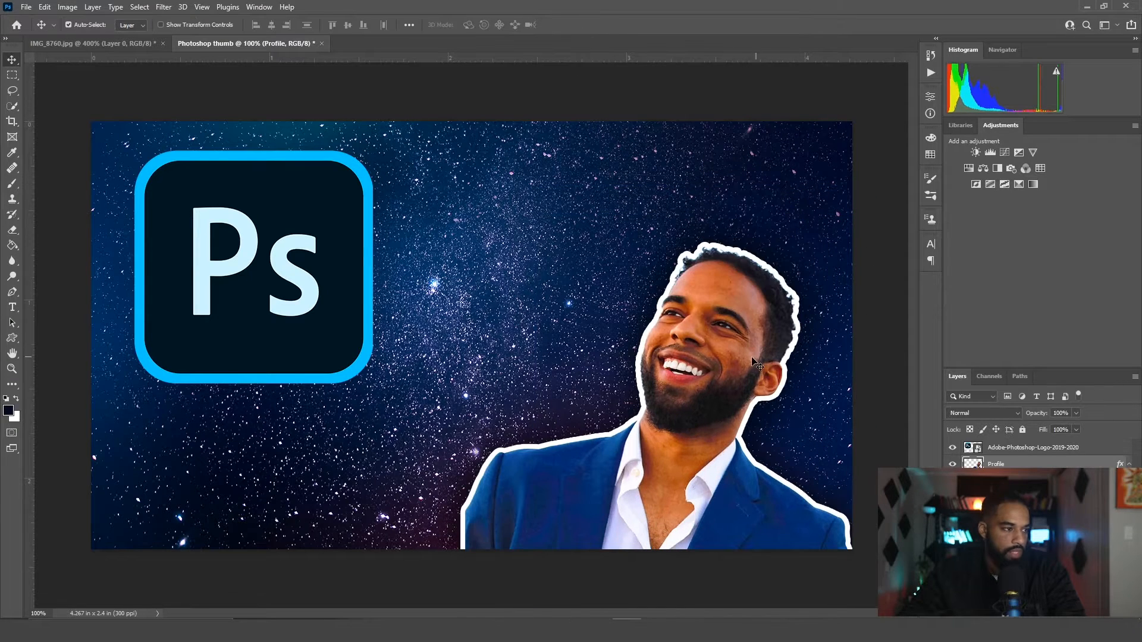
# Scale the portrait to 116.12%, rotate it -9.83°, and reposition it in the thumbnail's lower right corner
pyautogui.hotkey('ctrl', 't')
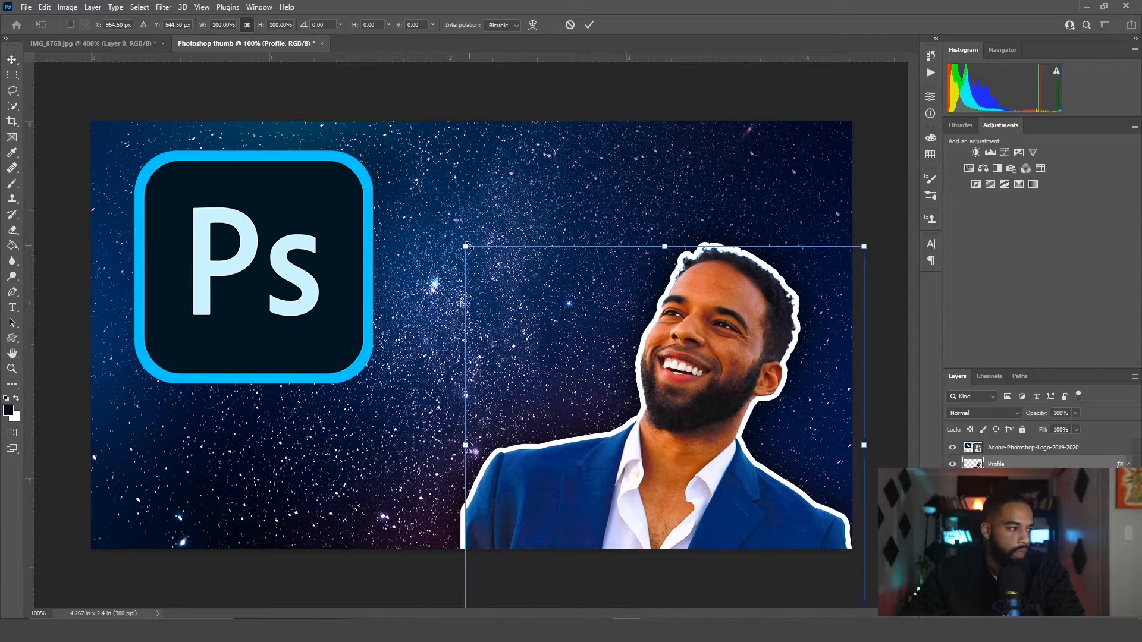
pyautogui.moveTo(465, 245); pyautogui.dragTo(398, 188)
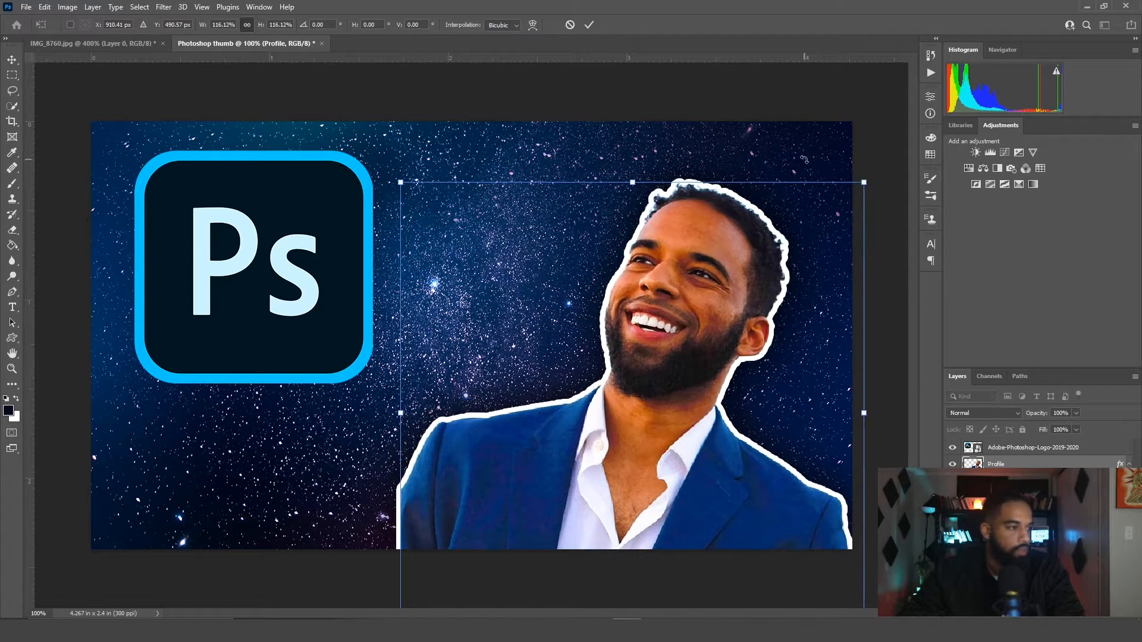
pyautogui.moveTo(804, 160); pyautogui.dragTo(744, 146)
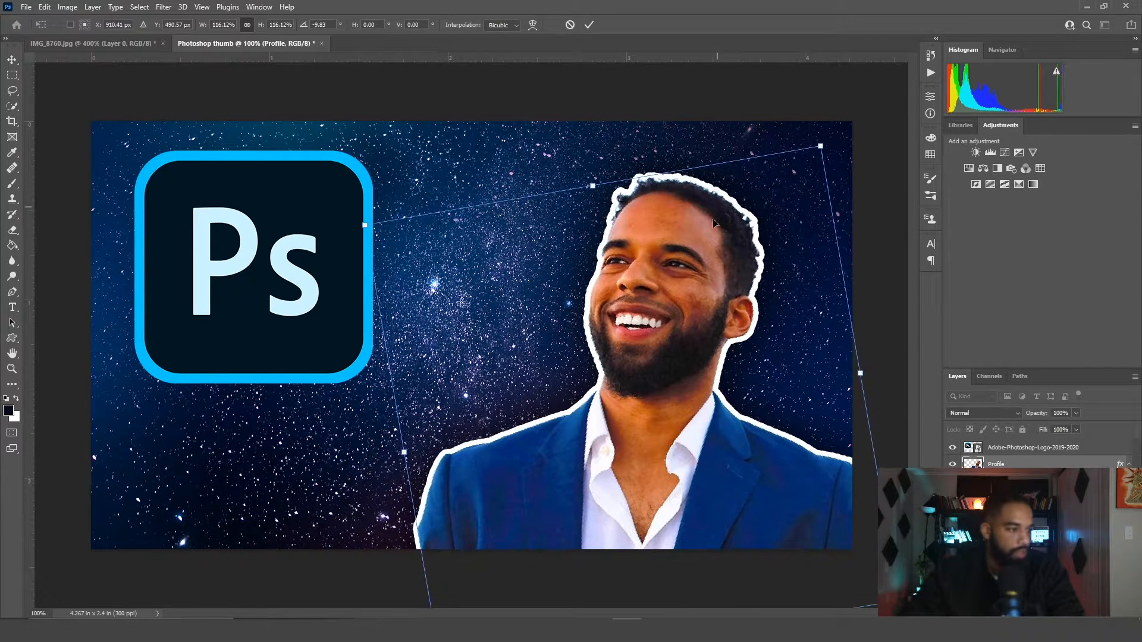
pyautogui.moveTo(690, 290); pyautogui.dragTo(745, 324)
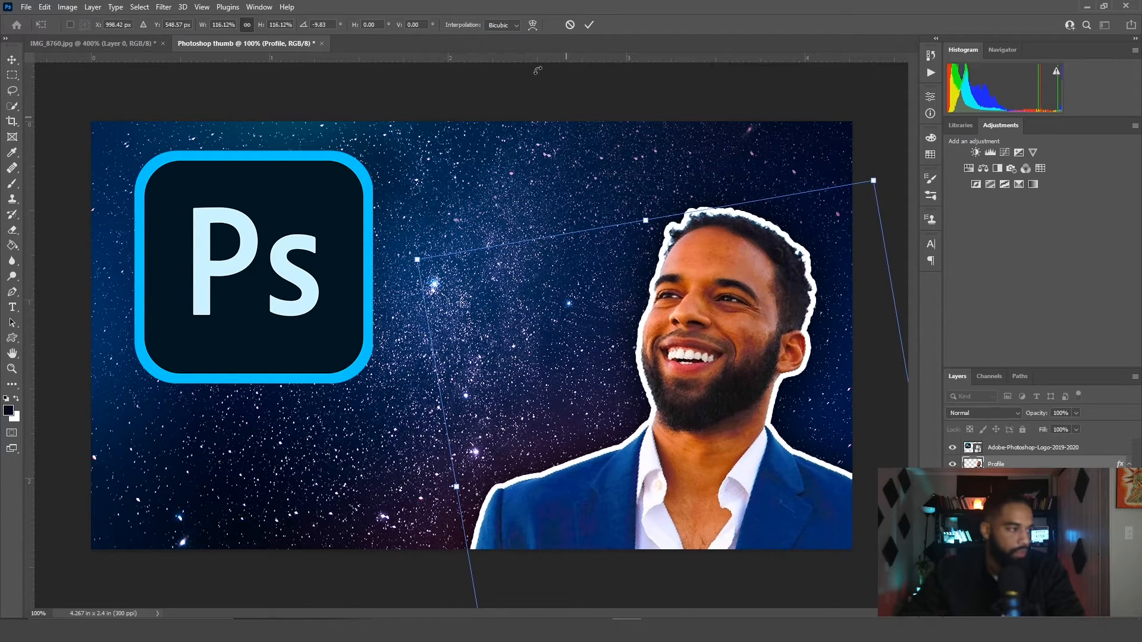
pyautogui.click(589, 24)
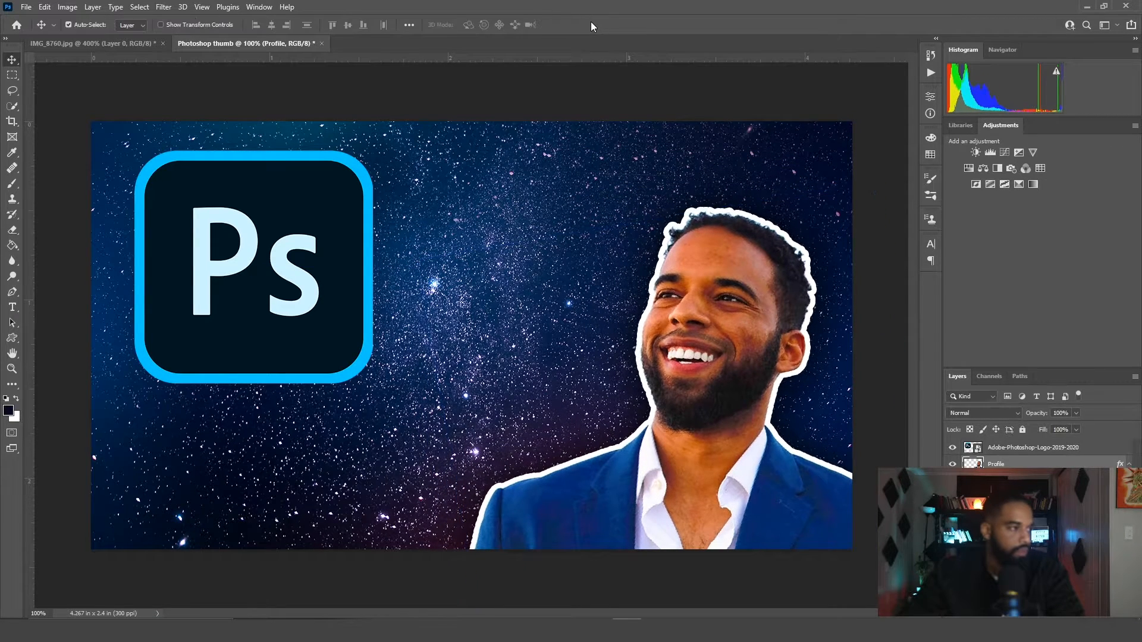
# Select the Photoshop logo and add a dark drop shadow around it
pyautogui.click(284, 235)
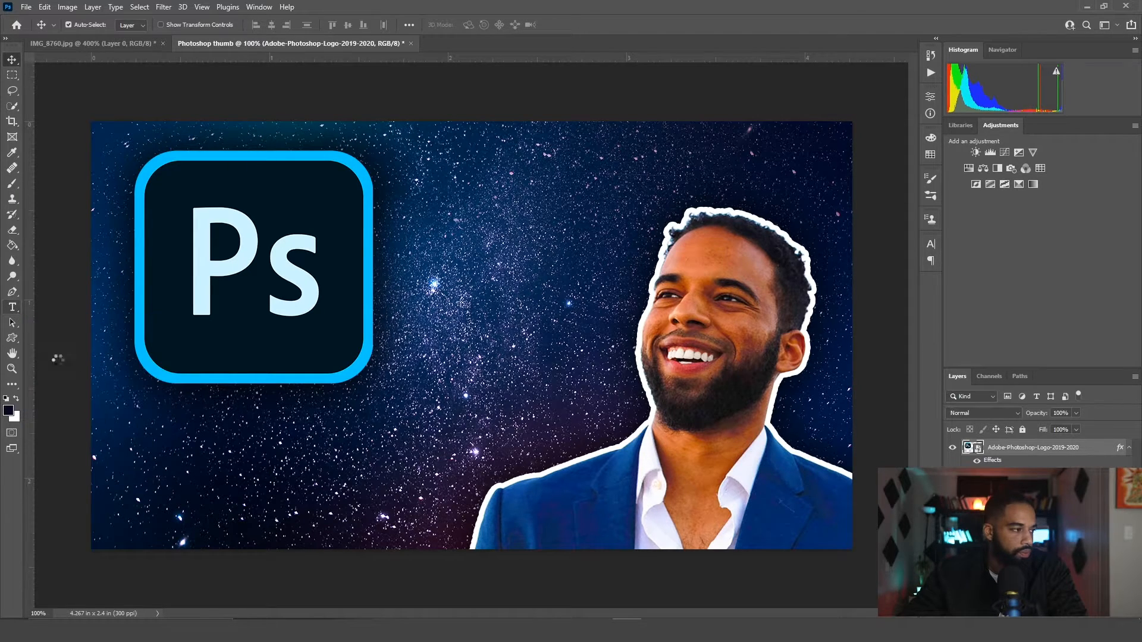
pyautogui.click(12, 307)
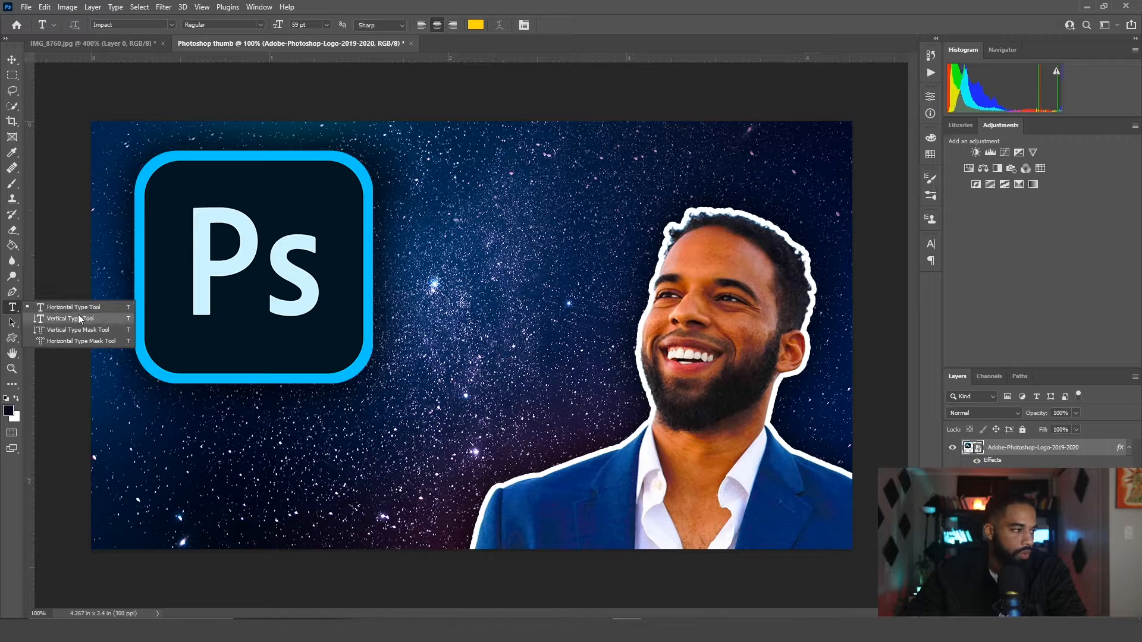
pyautogui.click(241, 429)
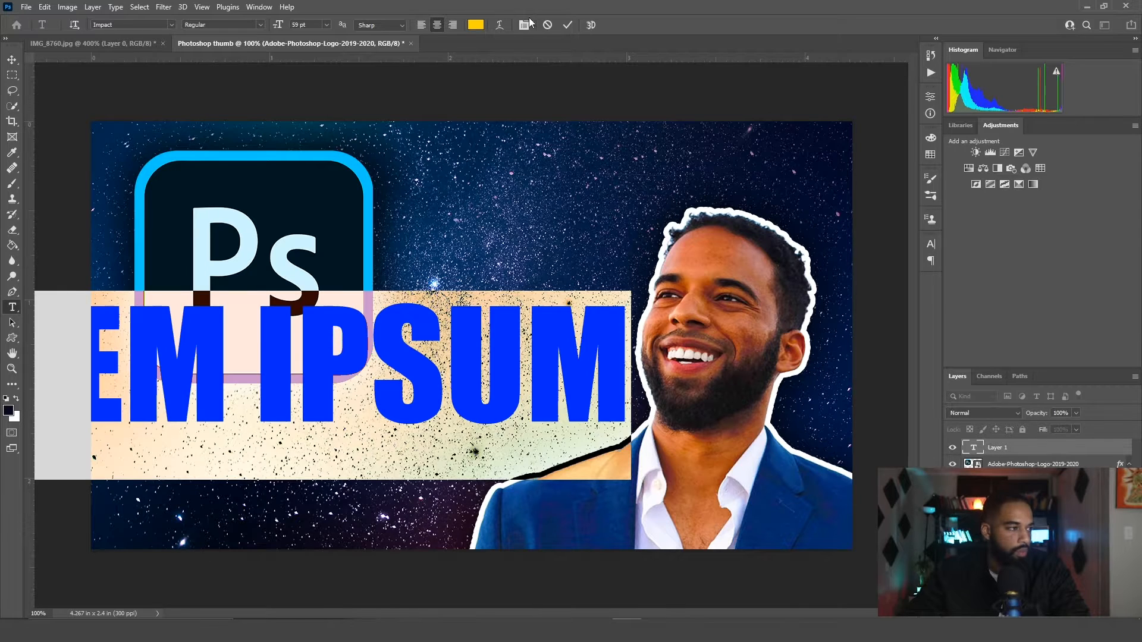
pyautogui.click(548, 26)
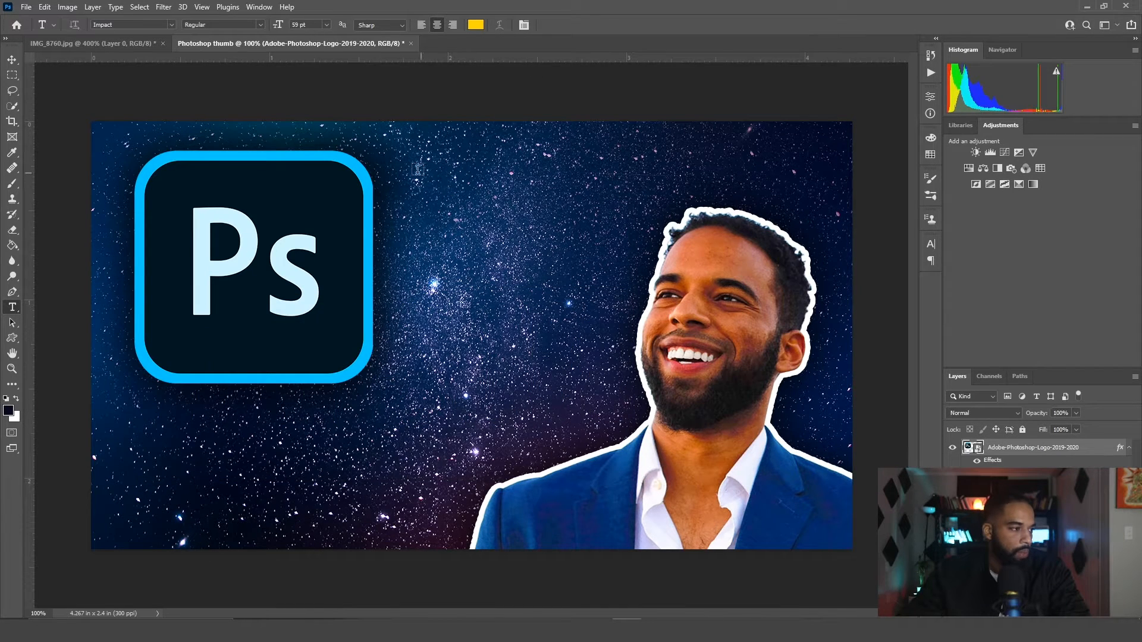
pyautogui.moveTo(417, 171); pyautogui.dragTo(587, 394)
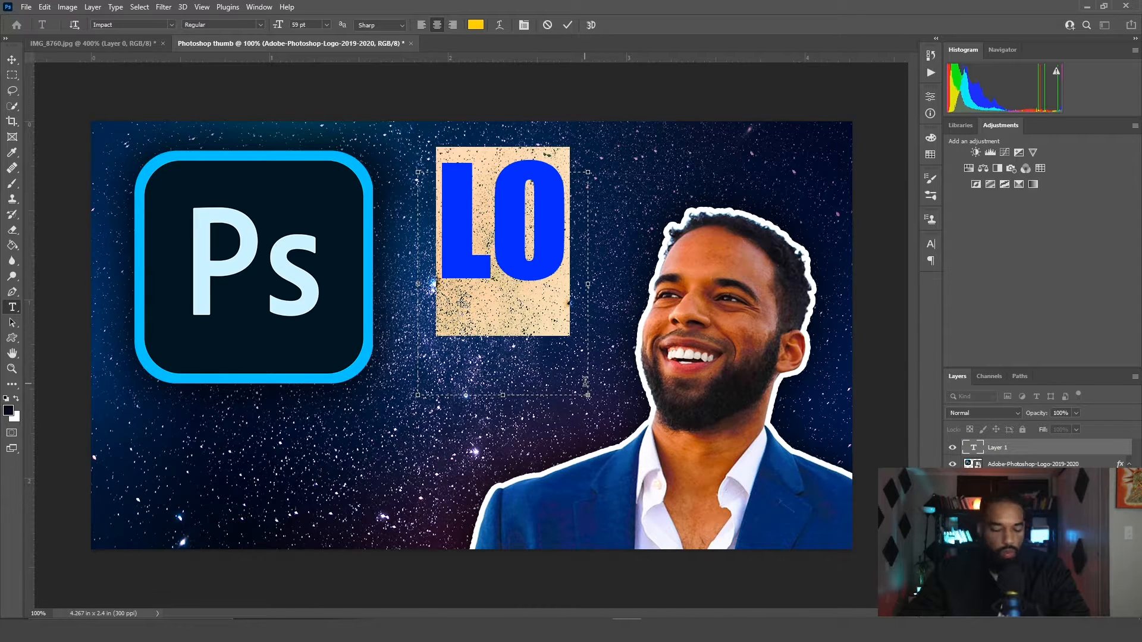
pyautogui.write('HH')
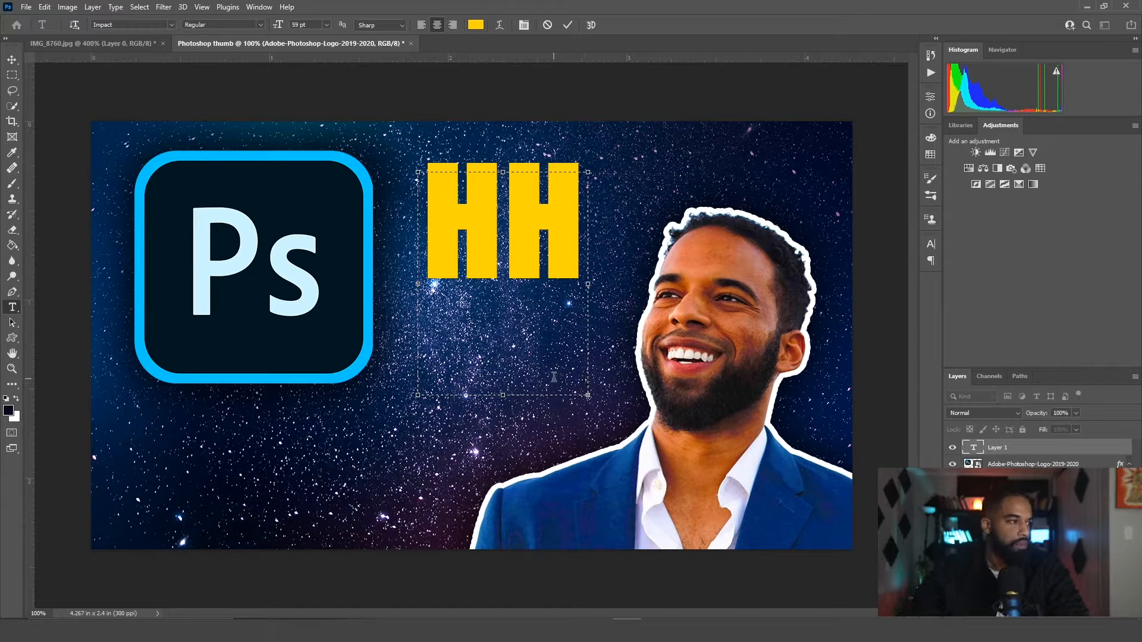
pyautogui.click(547, 25)
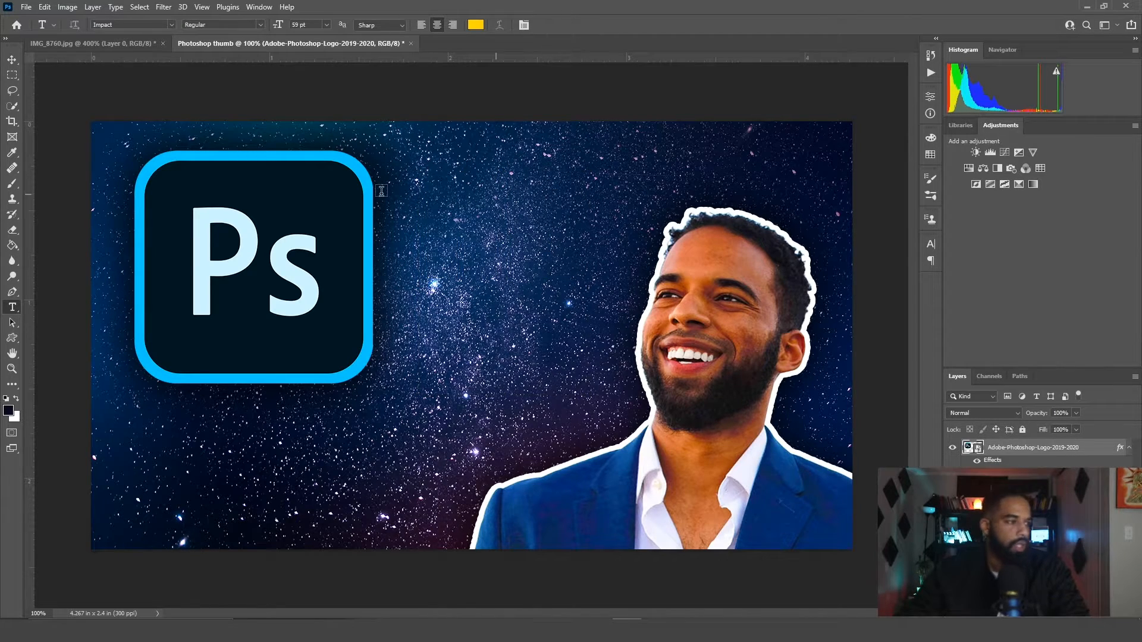
# Add a new text layer near the top centre of the thumbnail reading "COMPLETE TUTORIAL"
pyautogui.click(459, 246)
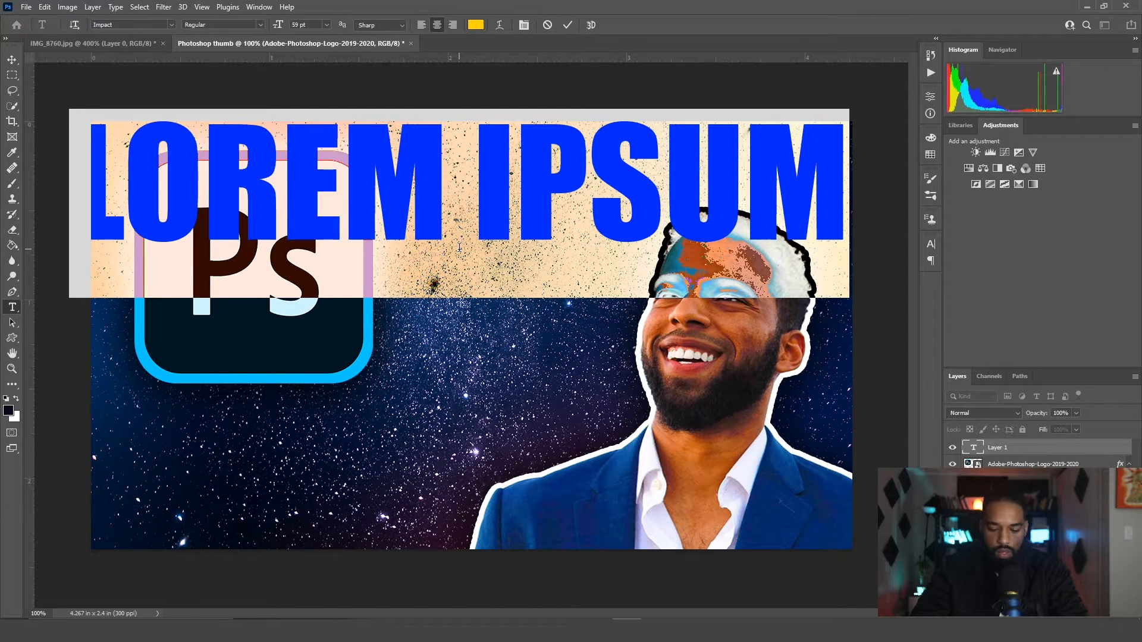
pyautogui.write('COL')
pyautogui.press('BackSpace')
pyautogui.press('BackSpace')
pyautogui.write('OMPLETE TUTOR')
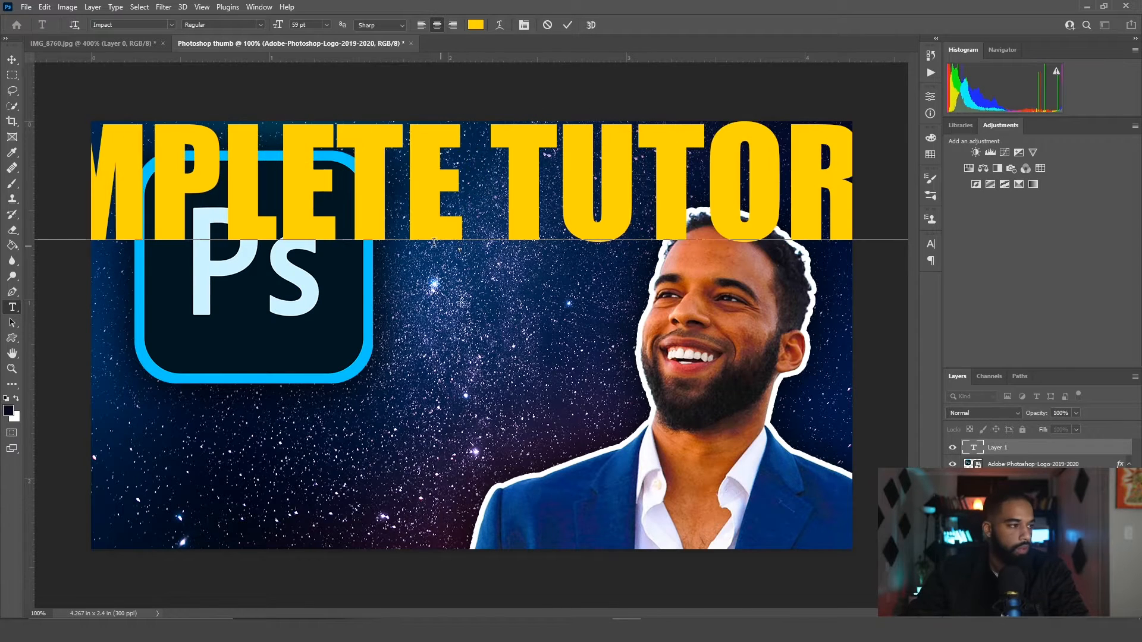
pyautogui.write('IAL')
# Try a 23 pt font size on the whole title, then enlarge it back to 59 pt
pyautogui.hotkey('ctrl', 'a')
pyautogui.moveTo(278, 24); pyautogui.dragTo(262, 28)
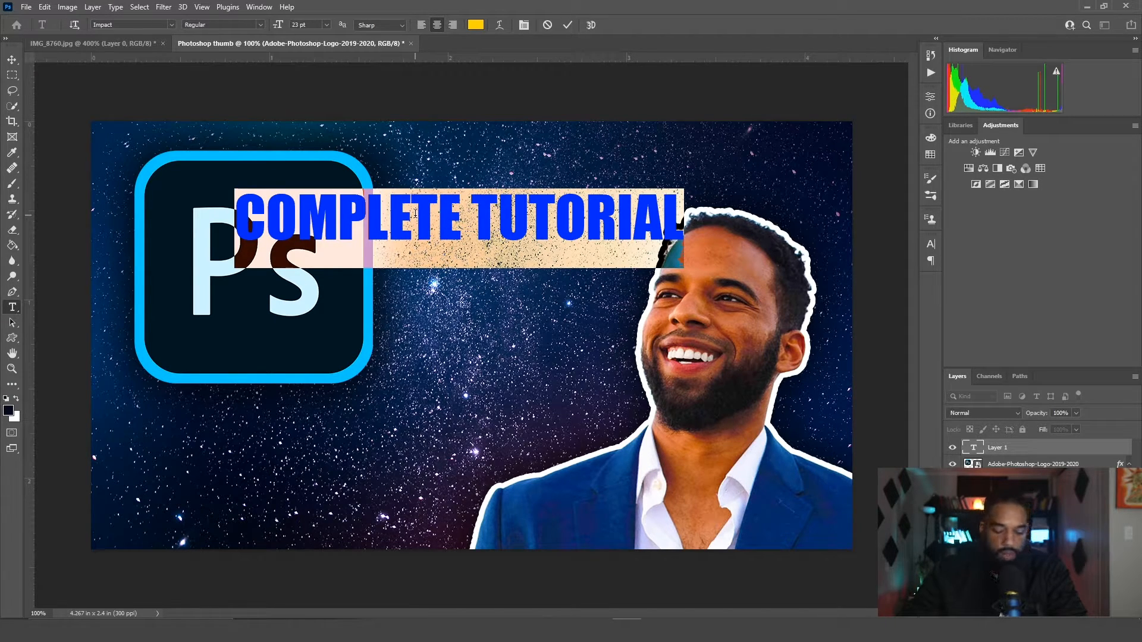
pyautogui.hotkey('ctrl', 'shift', '.')
pyautogui.hotkey('ctrl', 'shift', '.')
pyautogui.hotkey('ctrl', 'shift', '.')
pyautogui.hotkey('ctrl', 'shift', '.')
pyautogui.hotkey('ctrl', 'shift', '.')
pyautogui.hotkey('ctrl', 'shift', '.')
pyautogui.hotkey('ctrl', 'shift', '.')
pyautogui.hotkey('ctrl', 'shift', '.')
pyautogui.hotkey('ctrl', 'shift', '.')
pyautogui.hotkey('ctrl', 'shift', '.')
pyautogui.hotkey('ctrl', 'shift', '.')
pyautogui.hotkey('ctrl', 'shift', '.')
pyautogui.hotkey('ctrl', 'shift', '.')
pyautogui.hotkey('ctrl', 'shift', '.')
pyautogui.hotkey('ctrl', 'shift', '.')
pyautogui.hotkey('ctrl', 'shift', '.')
pyautogui.hotkey('ctrl', 'shift', '.')
pyautogui.hotkey('ctrl', 'shift', '.')
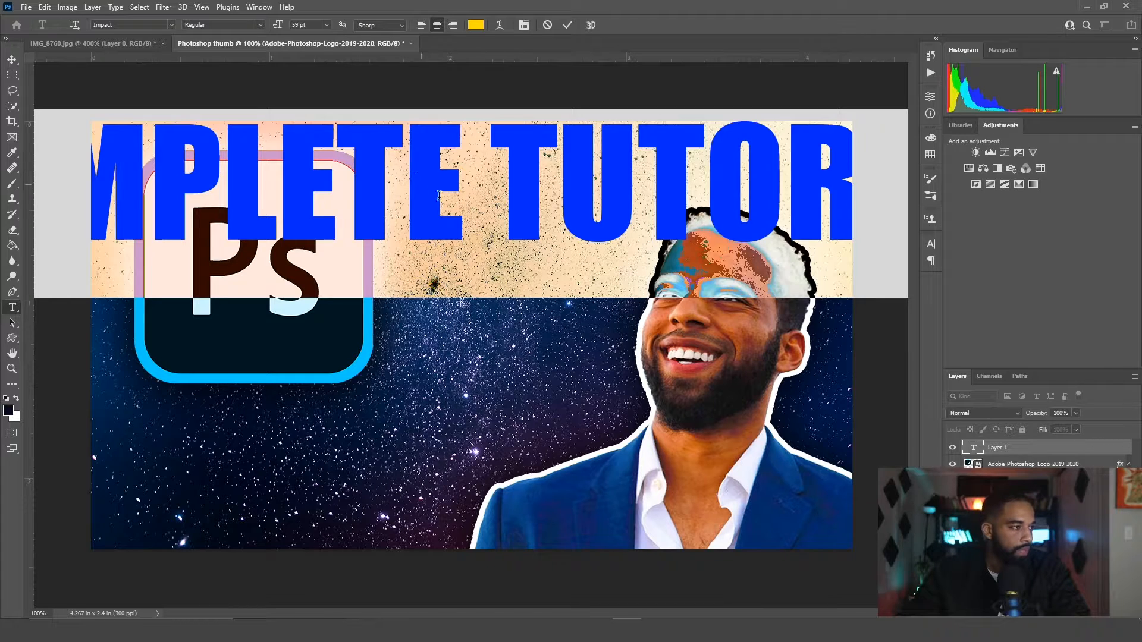
# Select all of the title text and compare the canvas at different zoom levels, ending at 66.7%
pyautogui.click(403, 184)
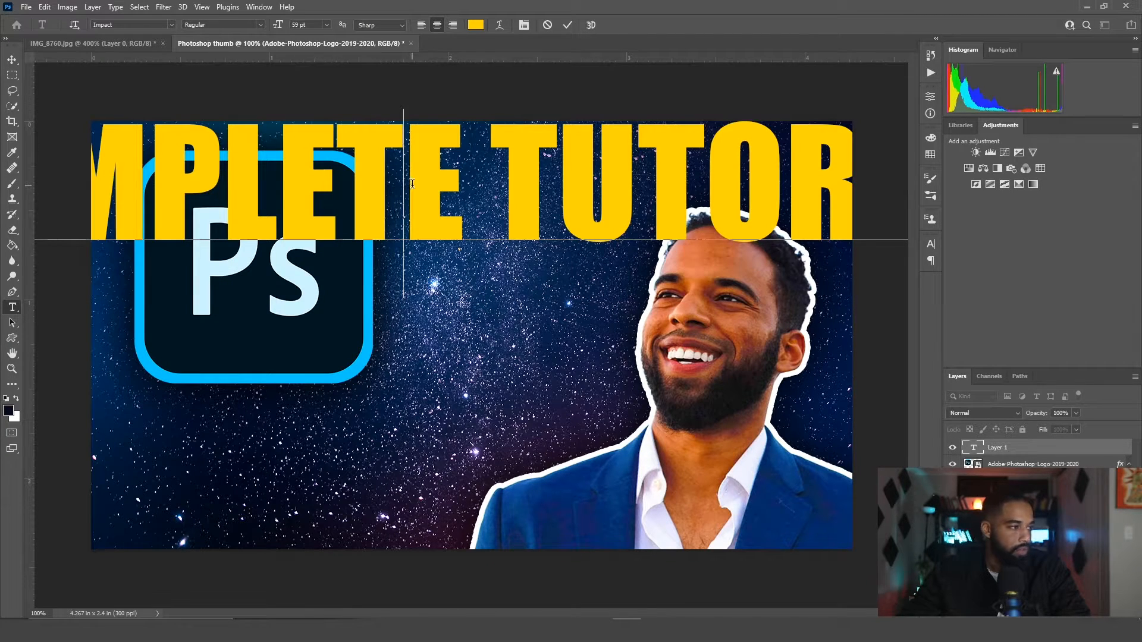
pyautogui.hotkey('ctrl', 'a')
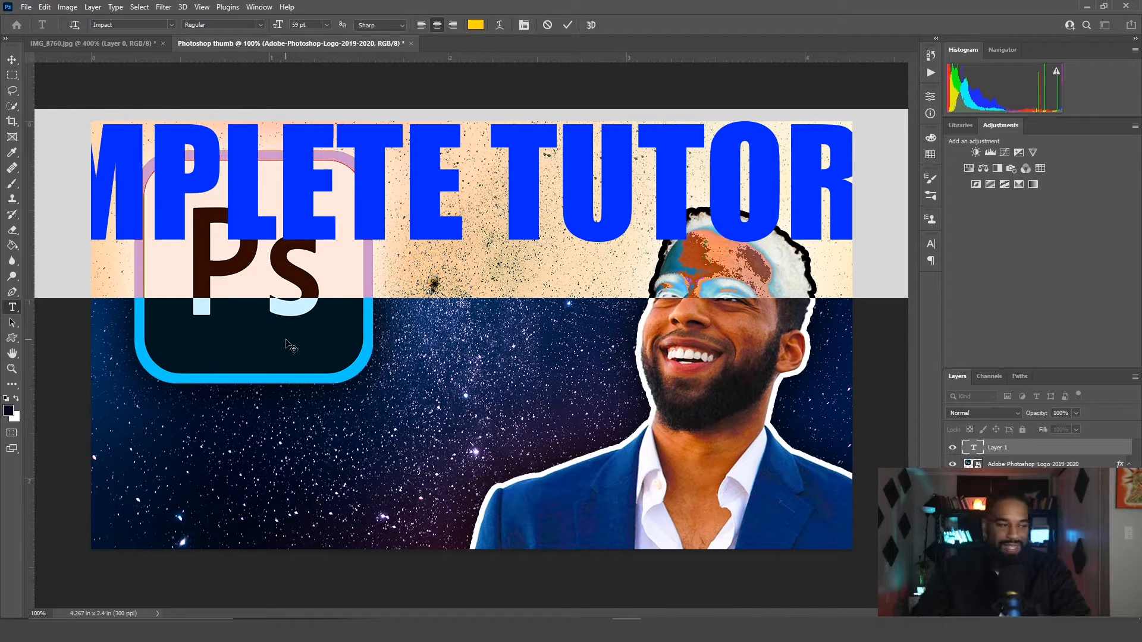
pyautogui.hotkey('ctrl', '-')
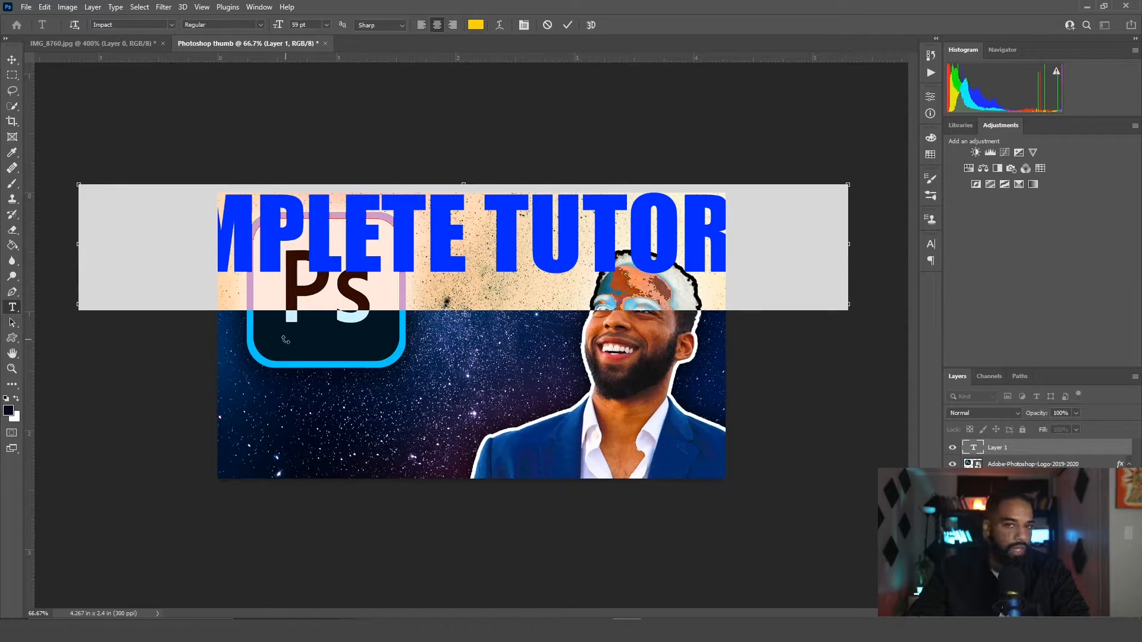
pyautogui.hotkey('ctrl', '+')
pyautogui.hotkey('ctrl', '+')
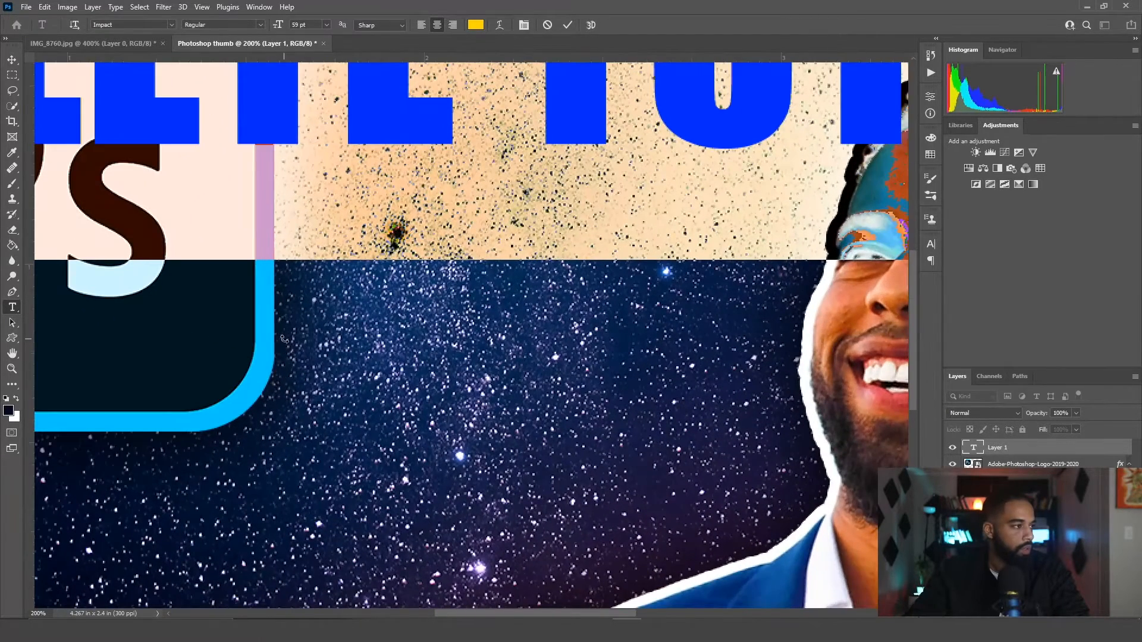
pyautogui.hotkey('ctrl', '-')
pyautogui.hotkey('ctrl', '-')
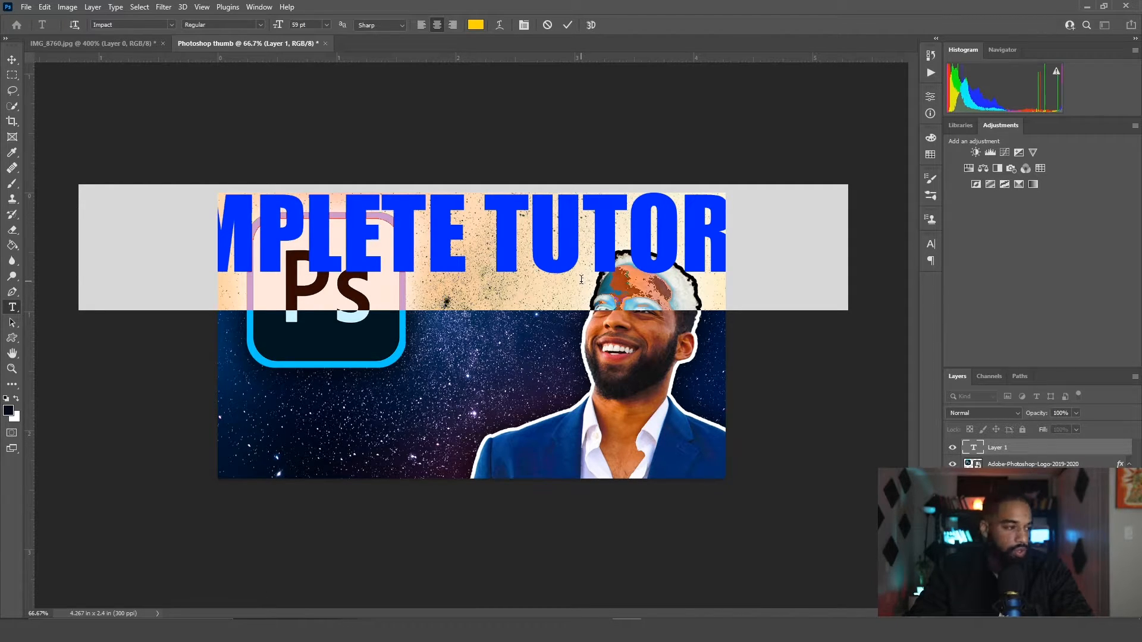
pyautogui.hotkey('ctrl', '-')
pyautogui.hotkey('ctrl', '+')
pyautogui.hotkey('ctrl', '+')
pyautogui.hotkey('ctrl', '-')
# Reduce the title's font size to 22 pt, refine it to 25 pt, and commit the text
pyautogui.click(278, 26)
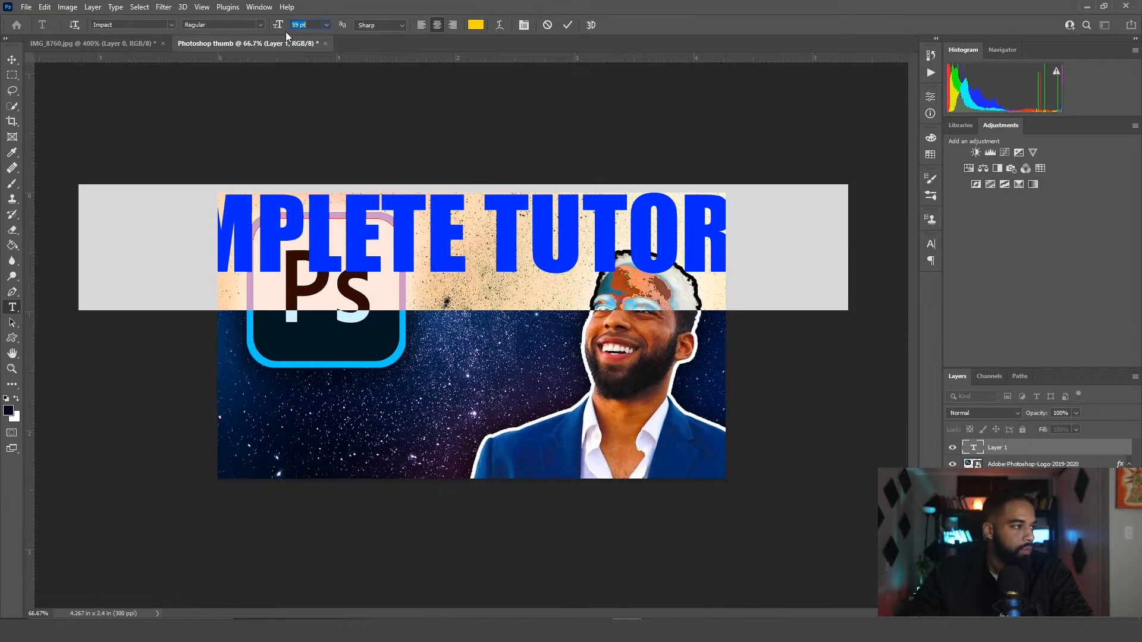
pyautogui.click(311, 26)
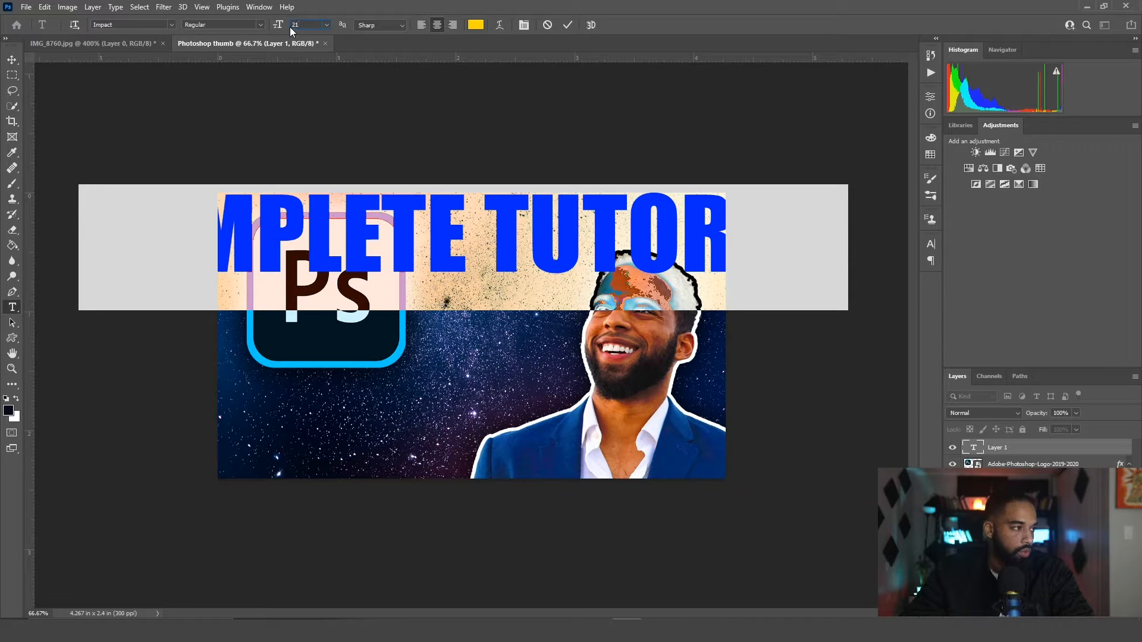
pyautogui.press('BackSpace')
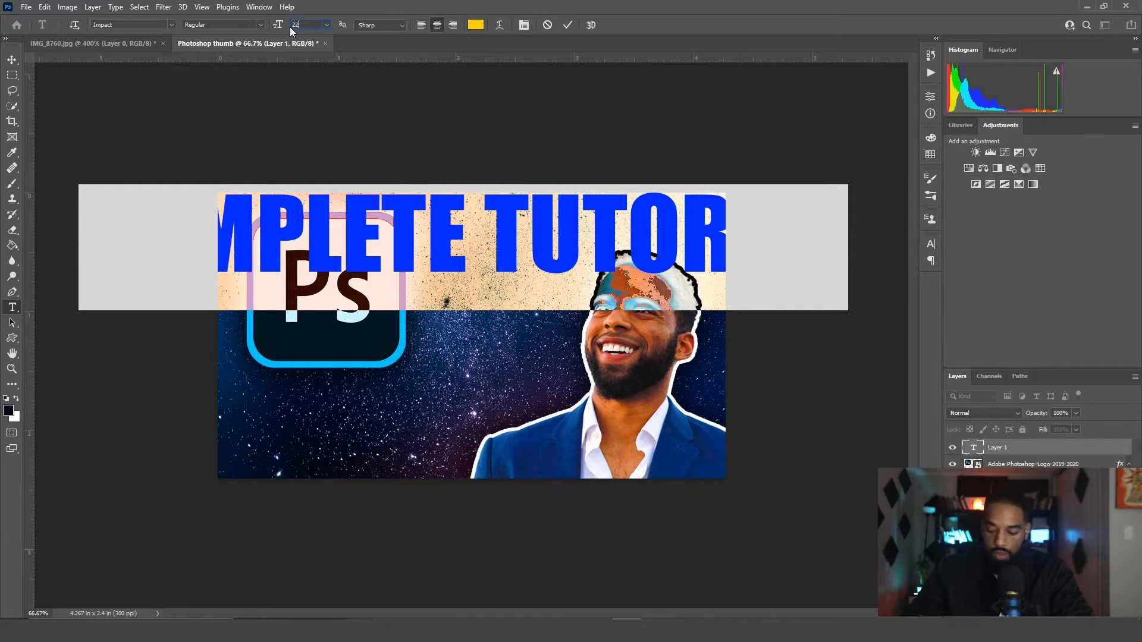
pyautogui.press('Return')
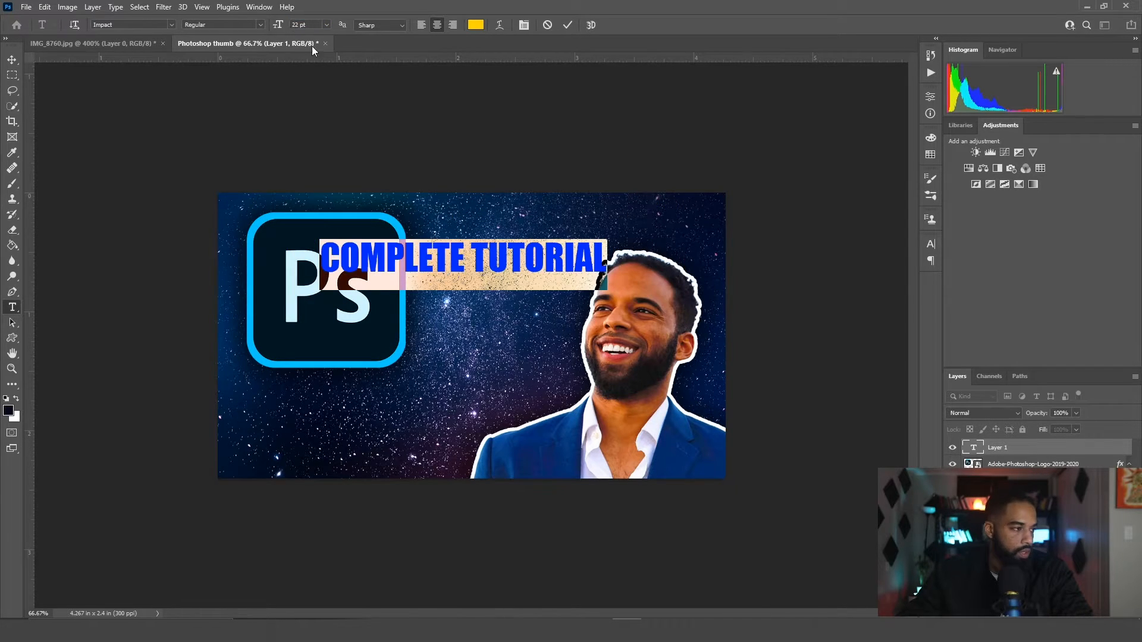
pyautogui.tripleClick(461, 264)
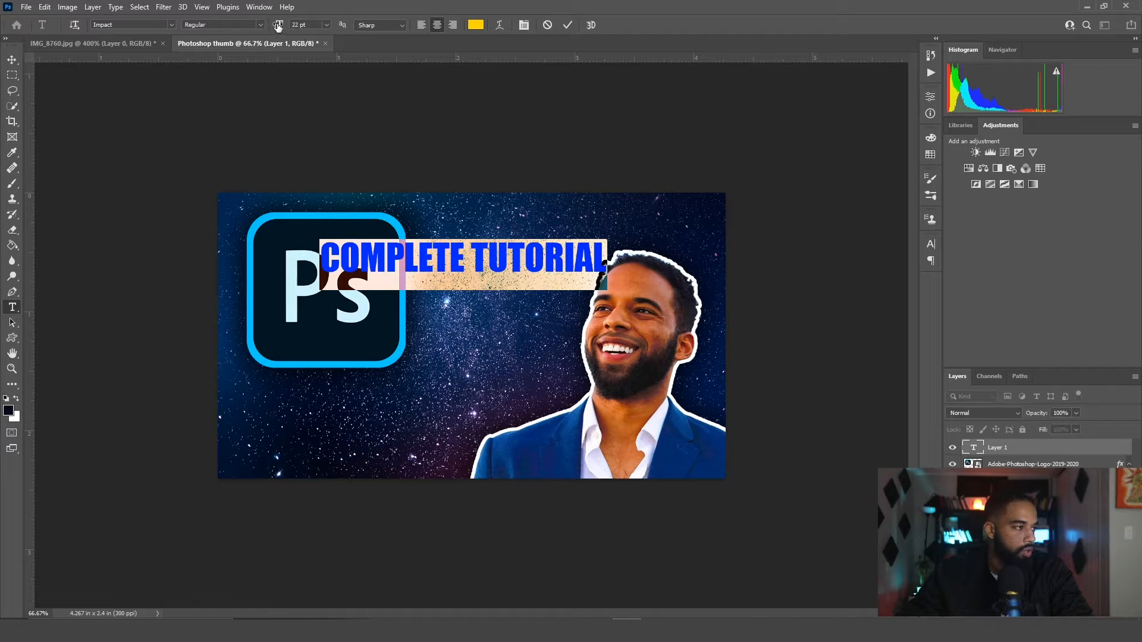
pyautogui.moveTo(277, 25); pyautogui.dragTo(279, 27)
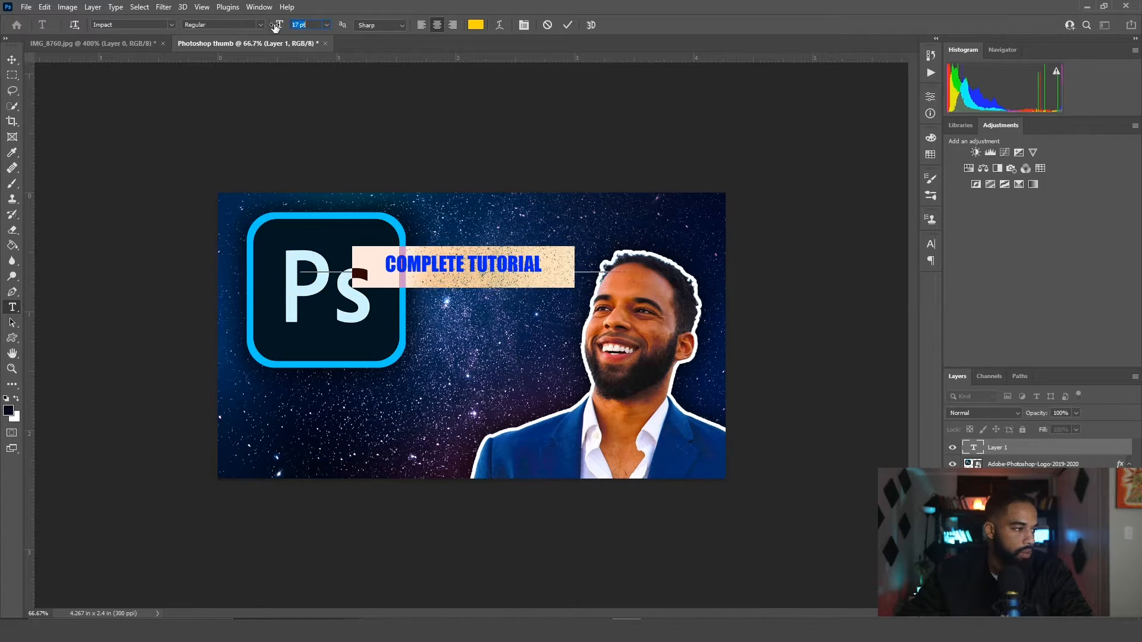
pyautogui.hotkey('ctrl', 'Return')
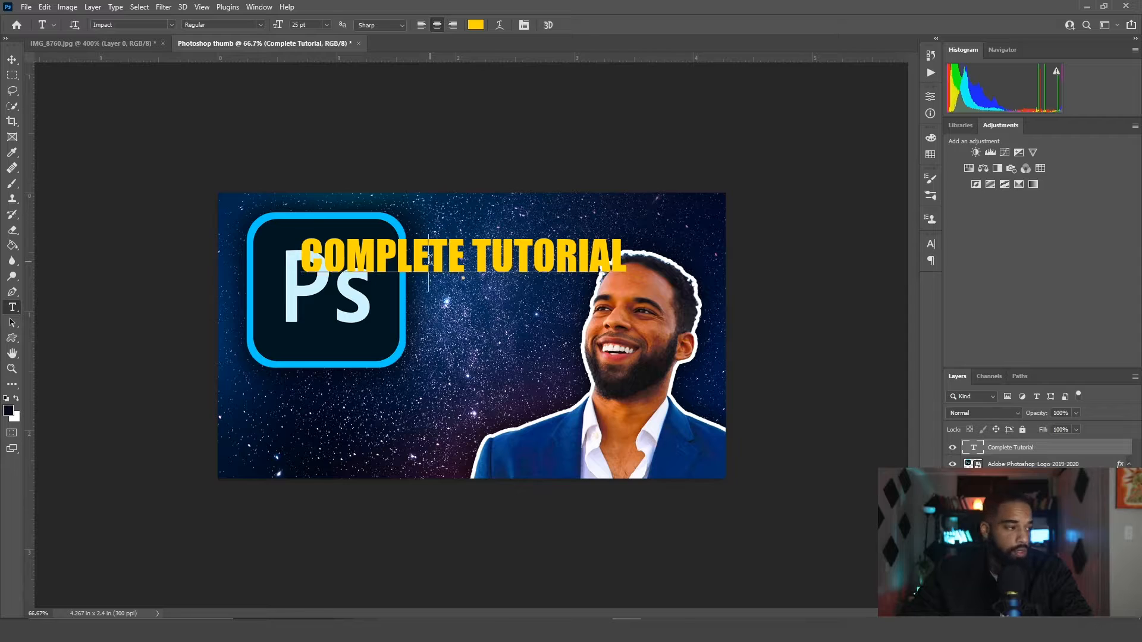
# Change the colour of the COMPLETE TUTORIAL text to white (ffffff)
pyautogui.tripleClick(431, 259)
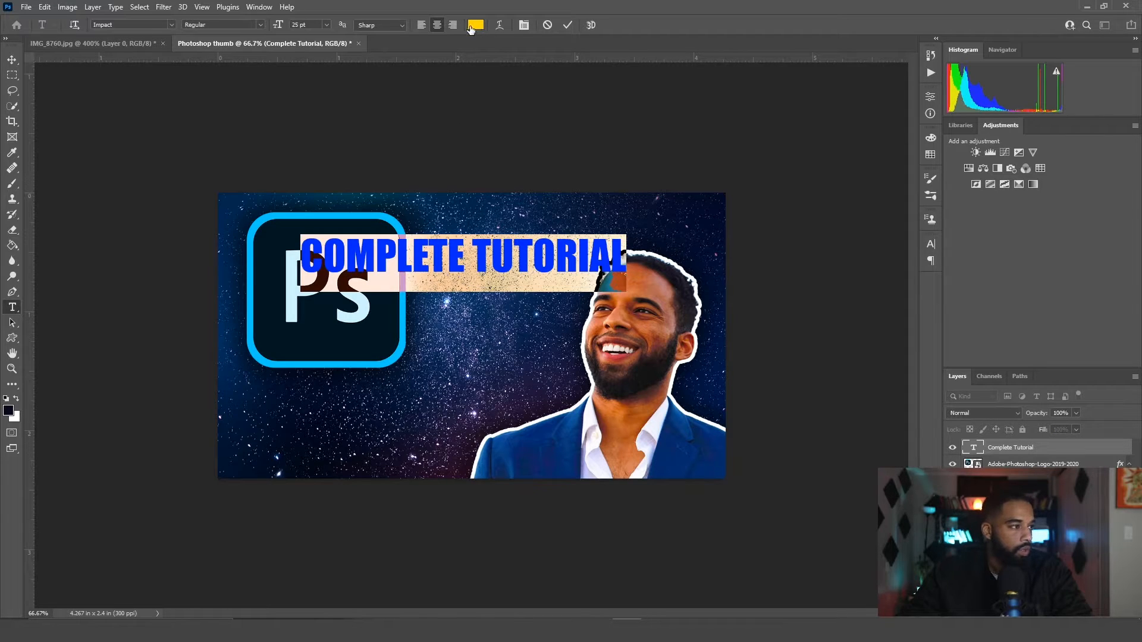
pyautogui.click(470, 28)
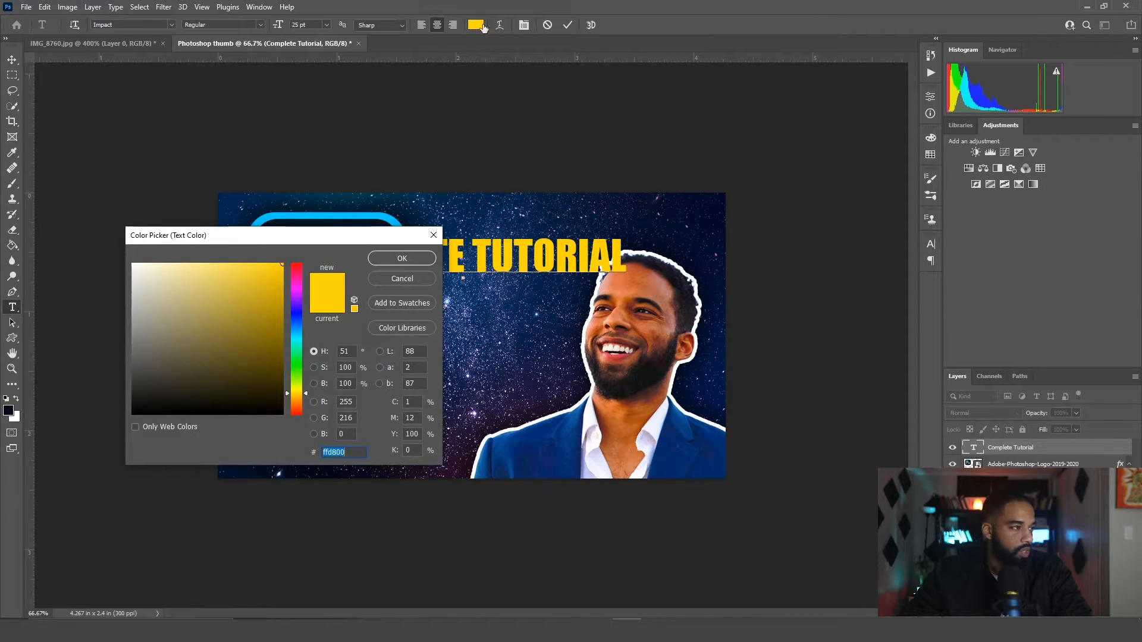
pyautogui.write('ffffff')
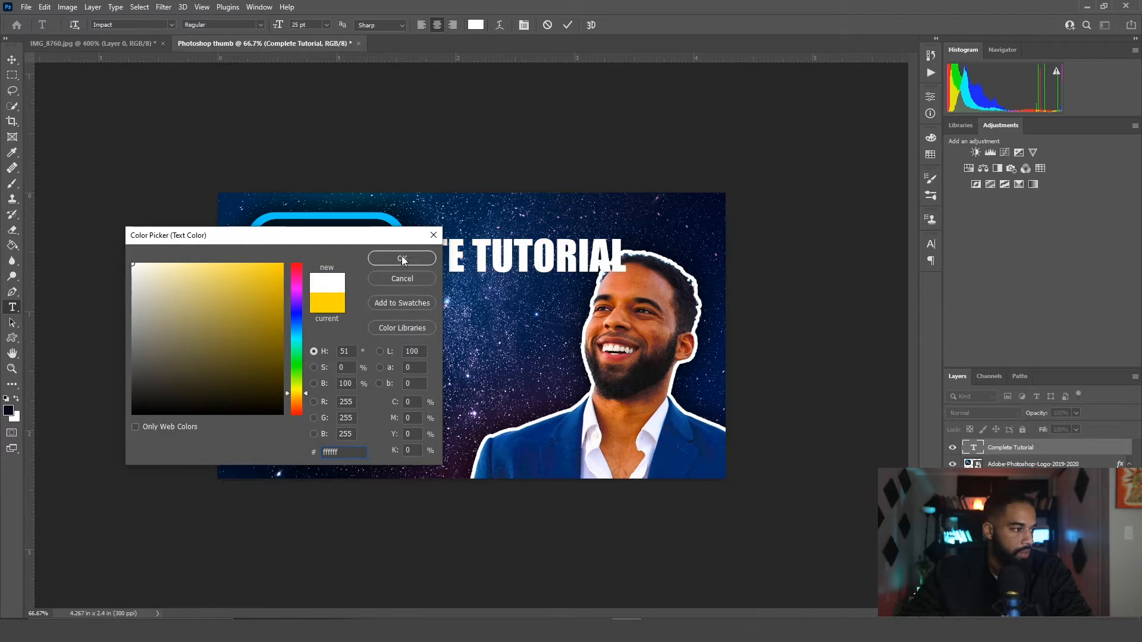
pyautogui.click(401, 256)
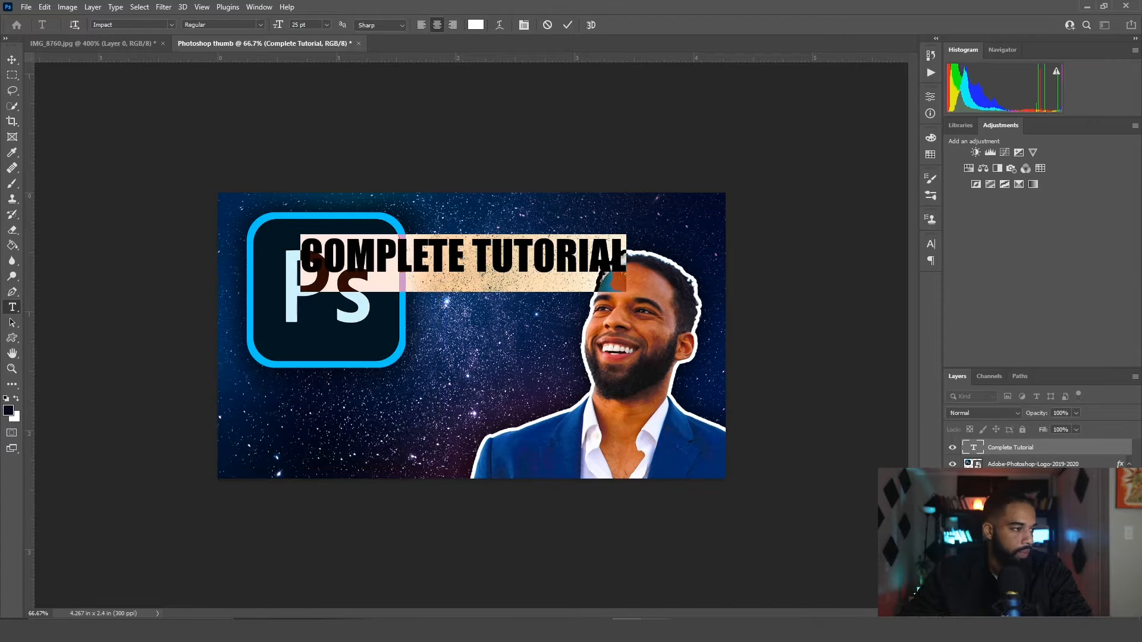
# Set the title's font to Nexa Bold and check which styles it offers
pyautogui.click(172, 24)
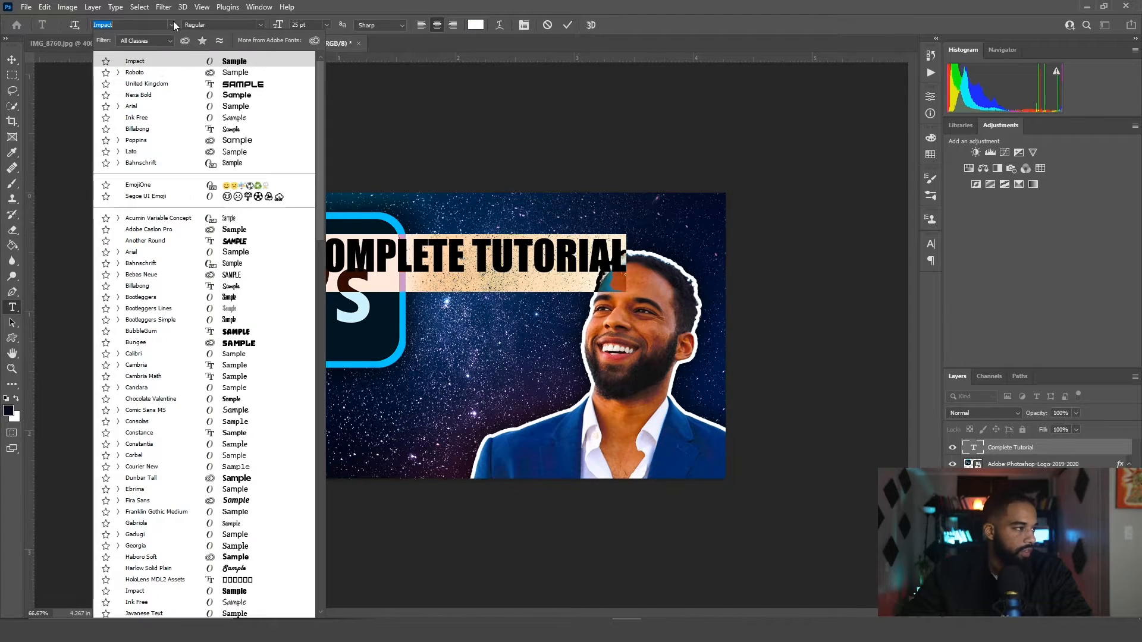
pyautogui.click(224, 97)
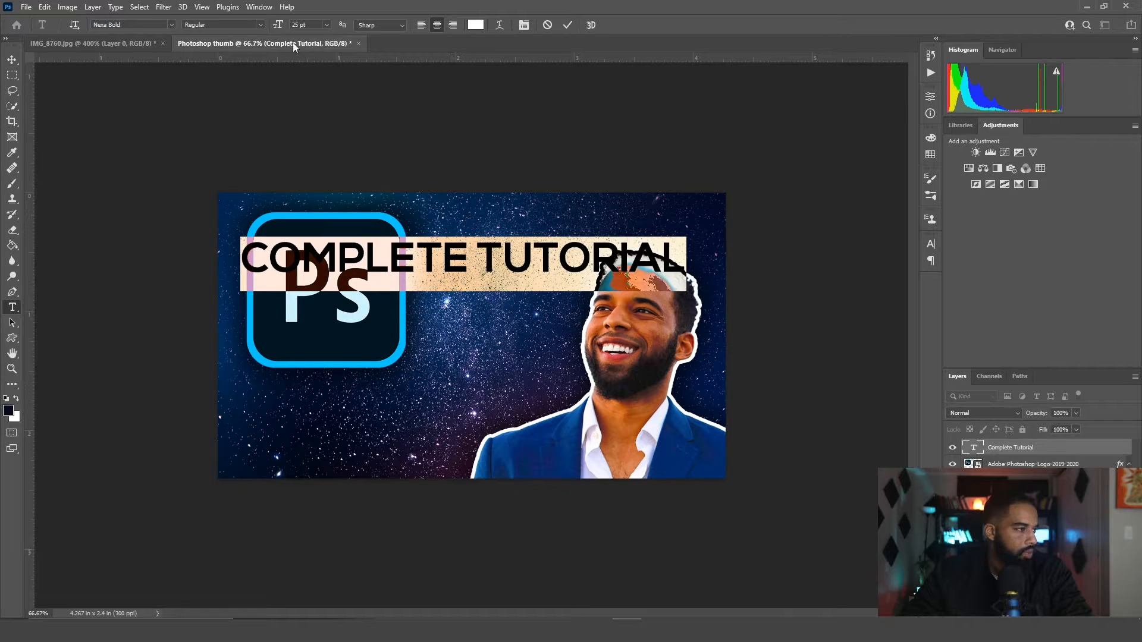
pyautogui.click(261, 24)
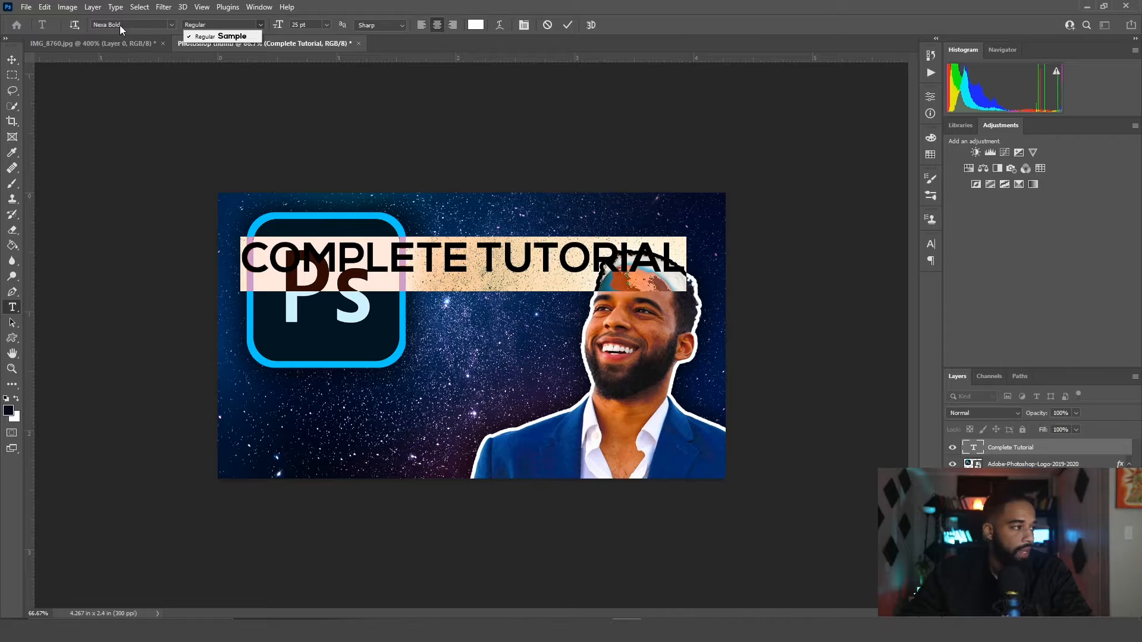
# Try Roboto in the Black Italic style on the title, then switch the font back to Nexa Bold
pyautogui.click(139, 27)
pyautogui.click(173, 24)
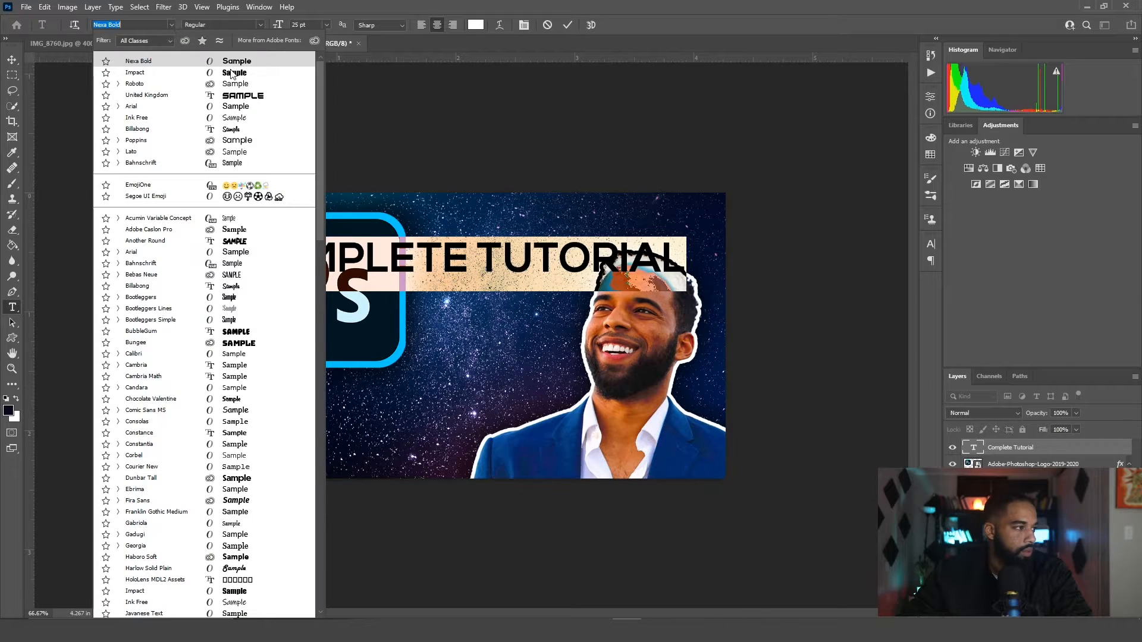
pyautogui.click(158, 83)
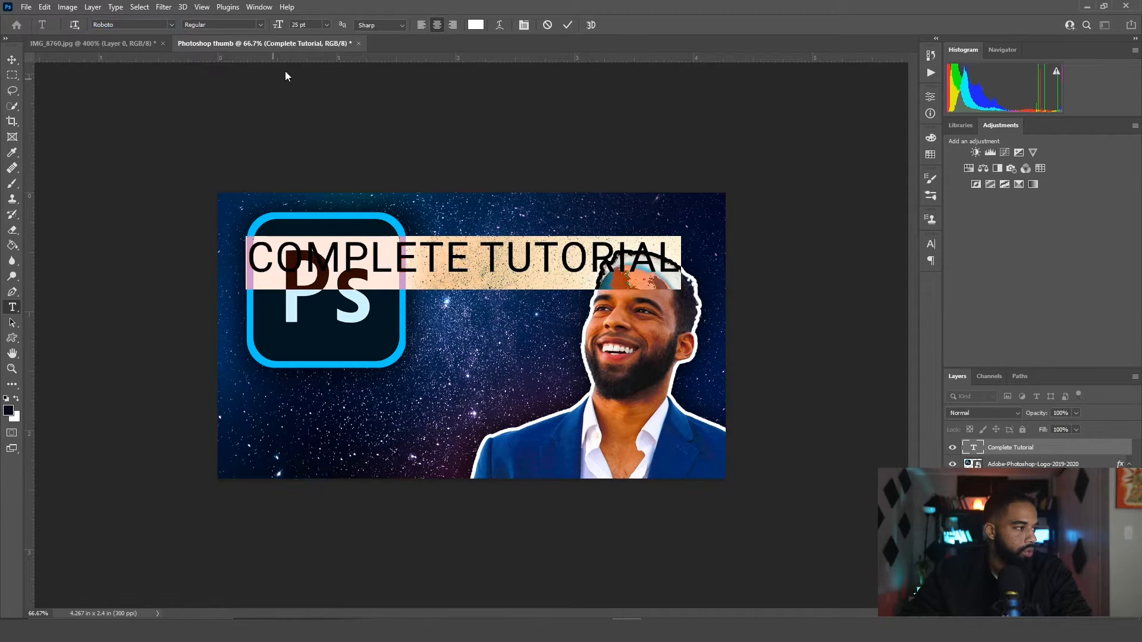
pyautogui.click(262, 26)
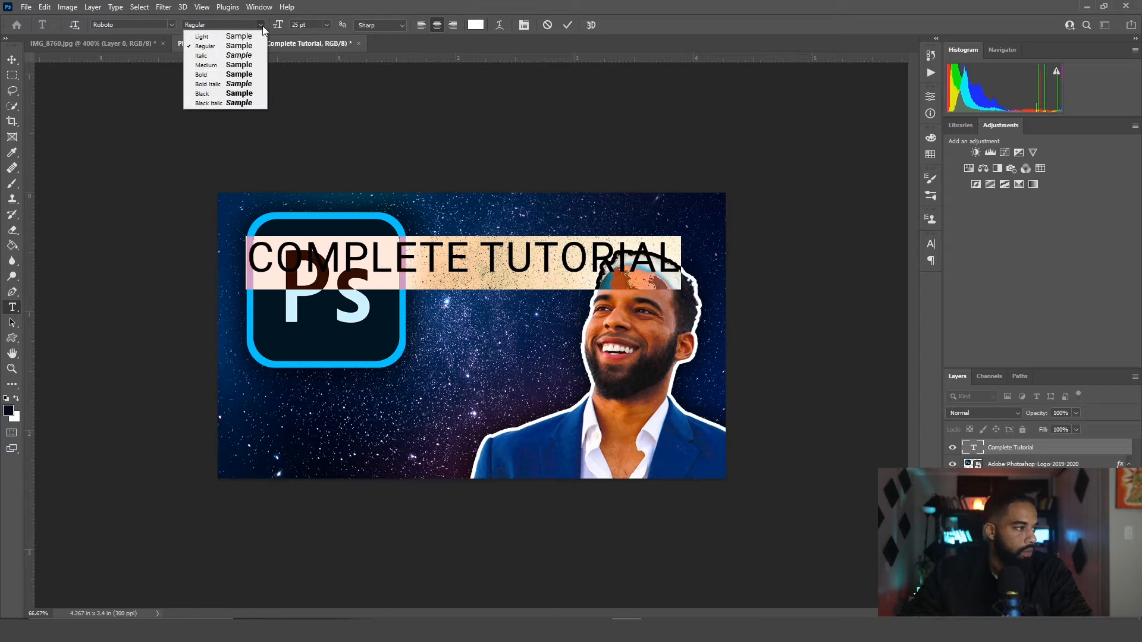
pyautogui.click(232, 104)
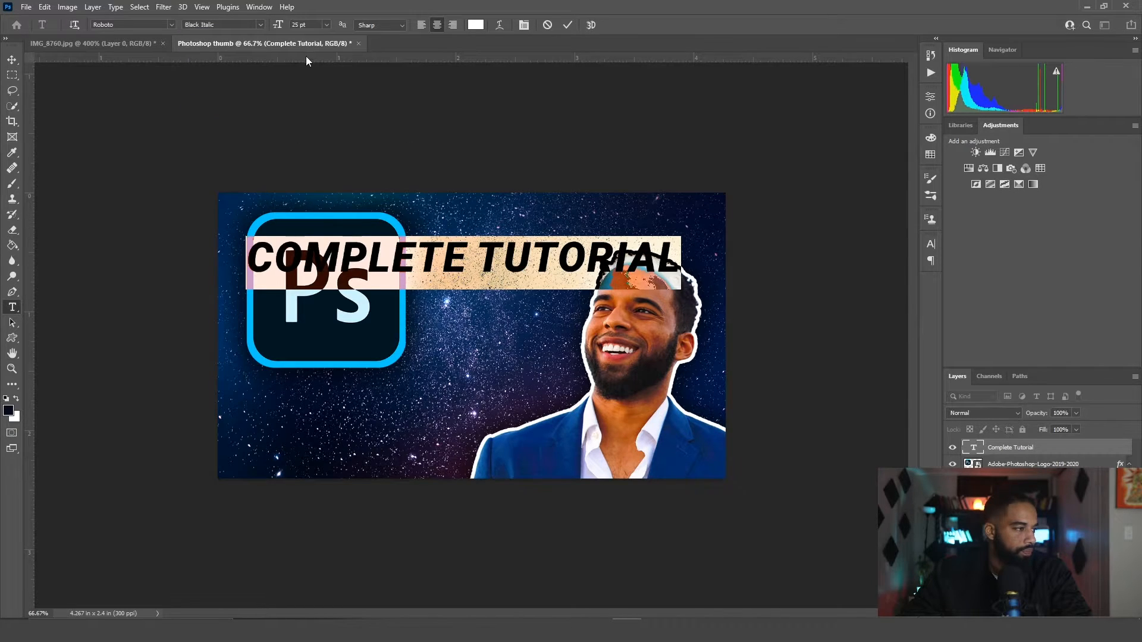
pyautogui.click(259, 23)
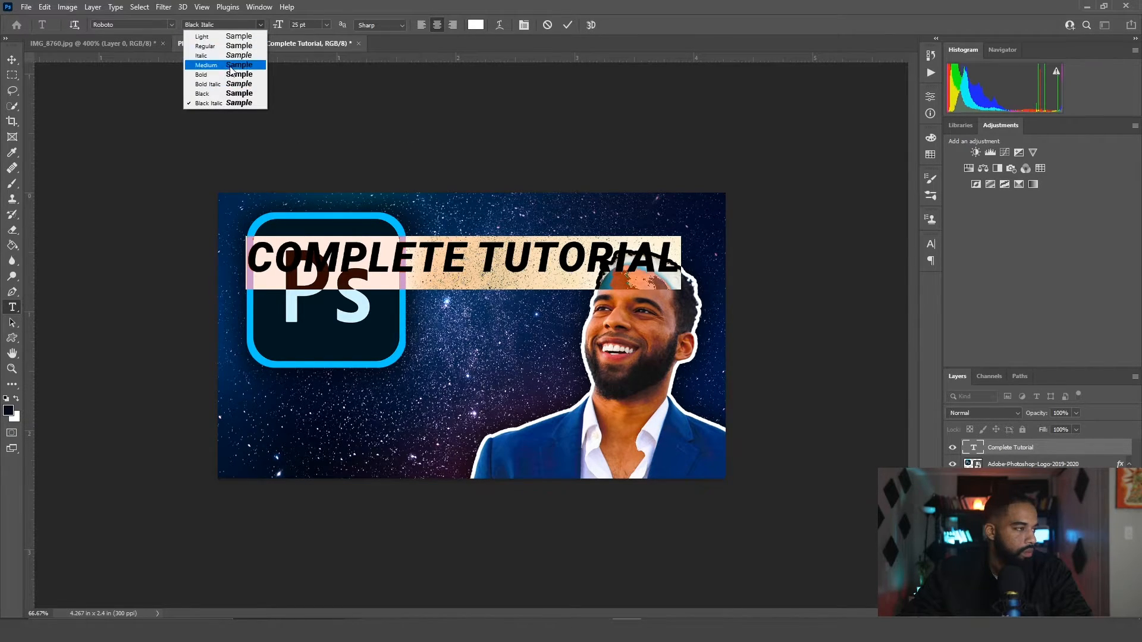
pyautogui.click(170, 26)
pyautogui.click(170, 26)
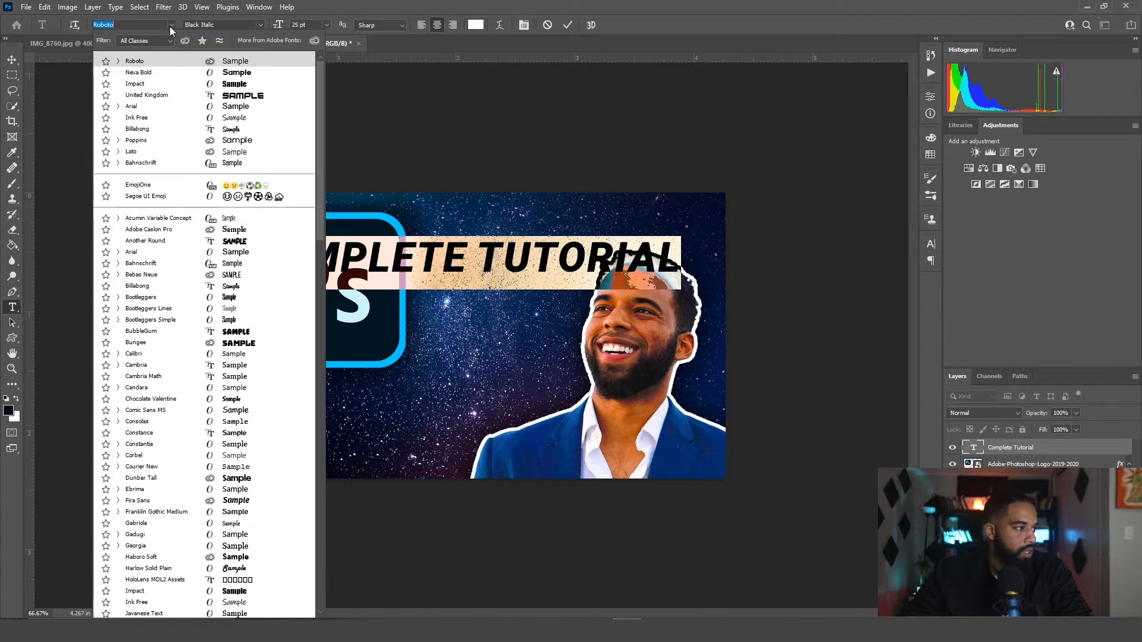
pyautogui.click(176, 72)
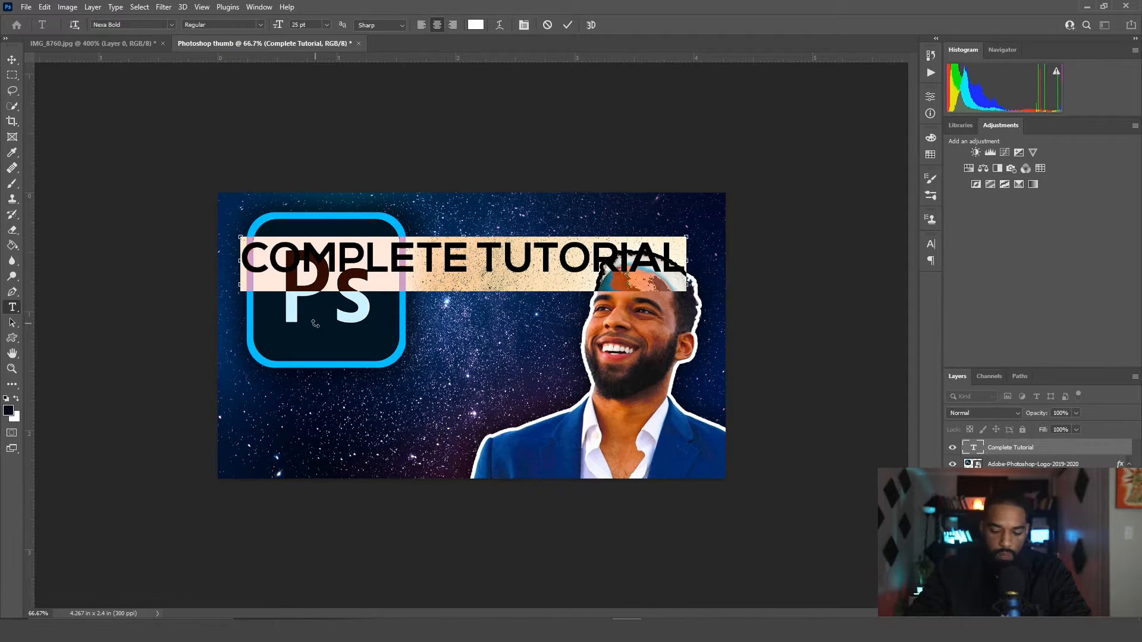
# Try splitting the title onto two lines before the word TUTORIAL, then remove the line break
pyautogui.hotkey('ctrl', '+')
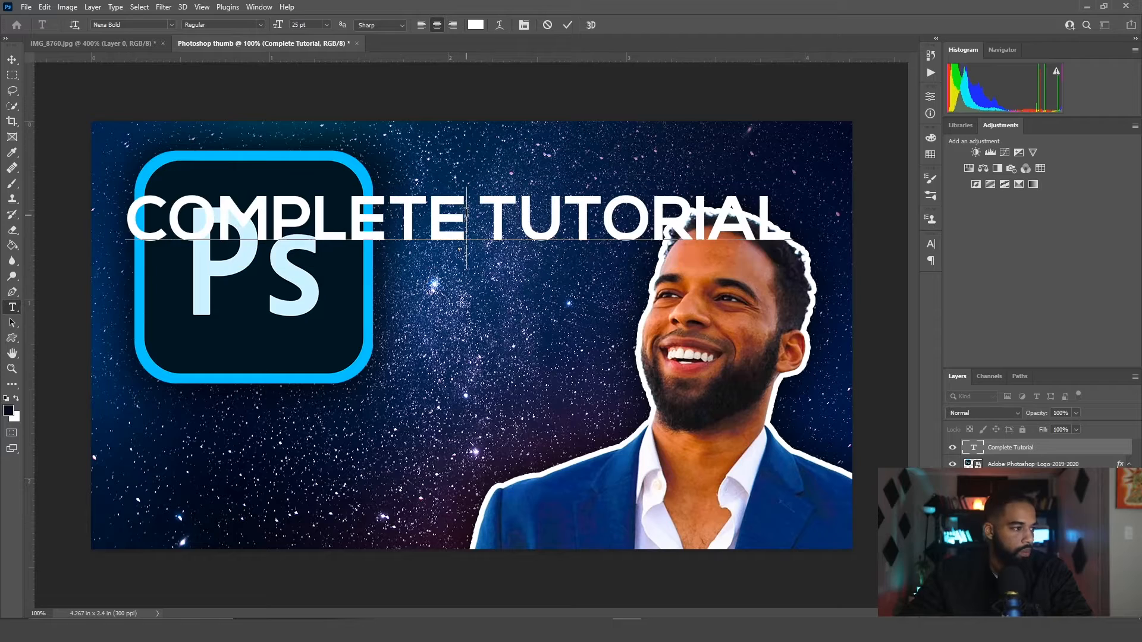
pyautogui.click(450, 236)
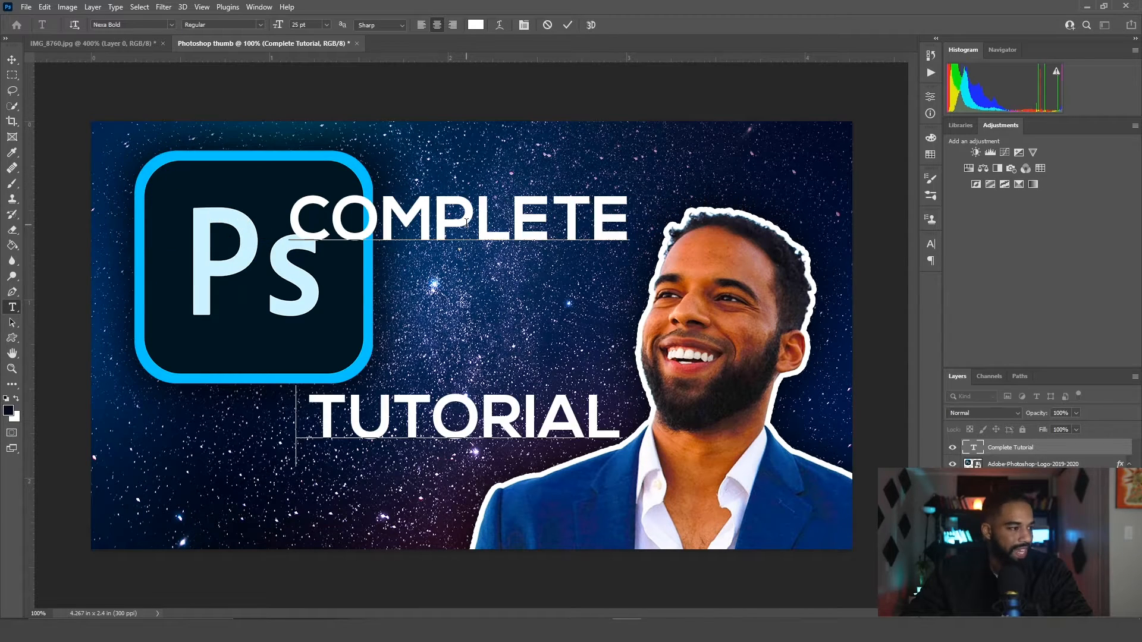
pyautogui.press('Return')
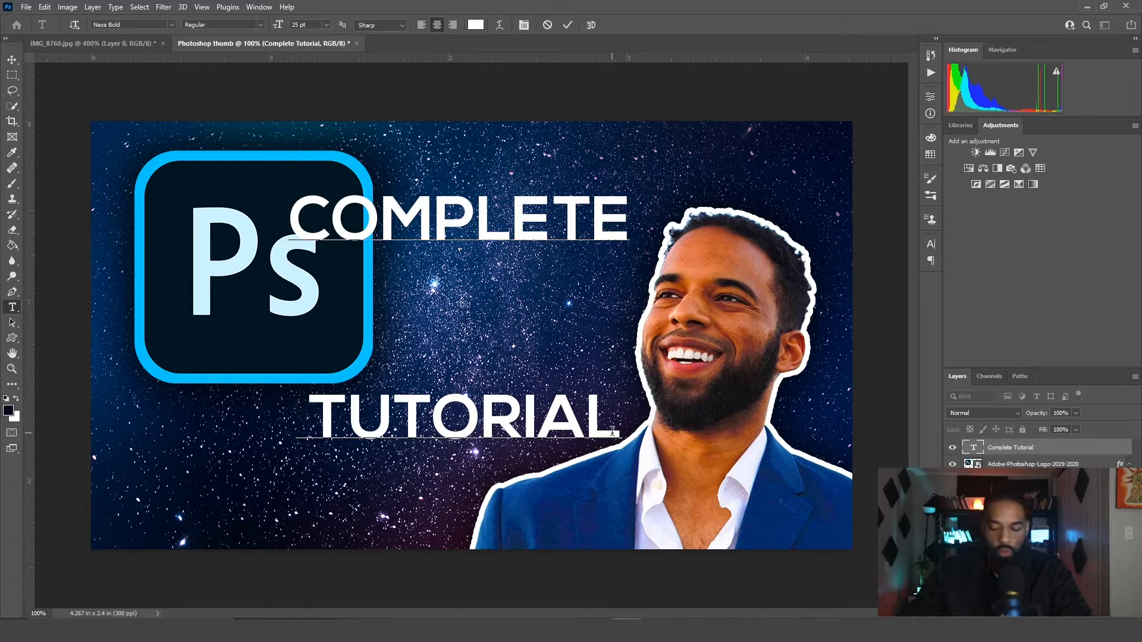
pyautogui.press('BackSpace')
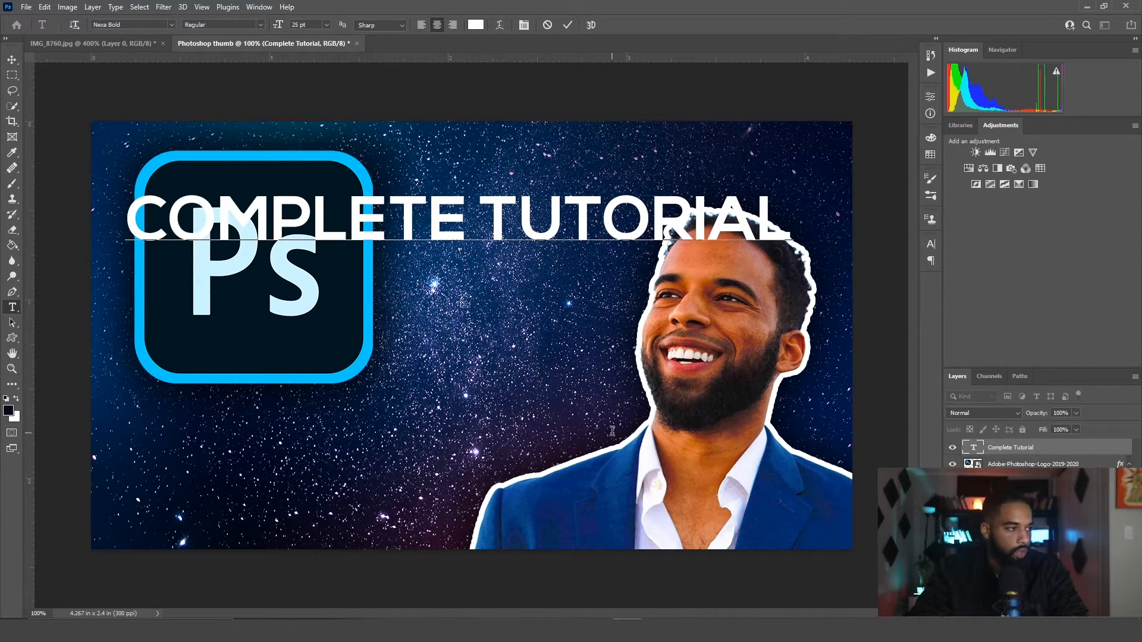
pyautogui.press('BackSpace')
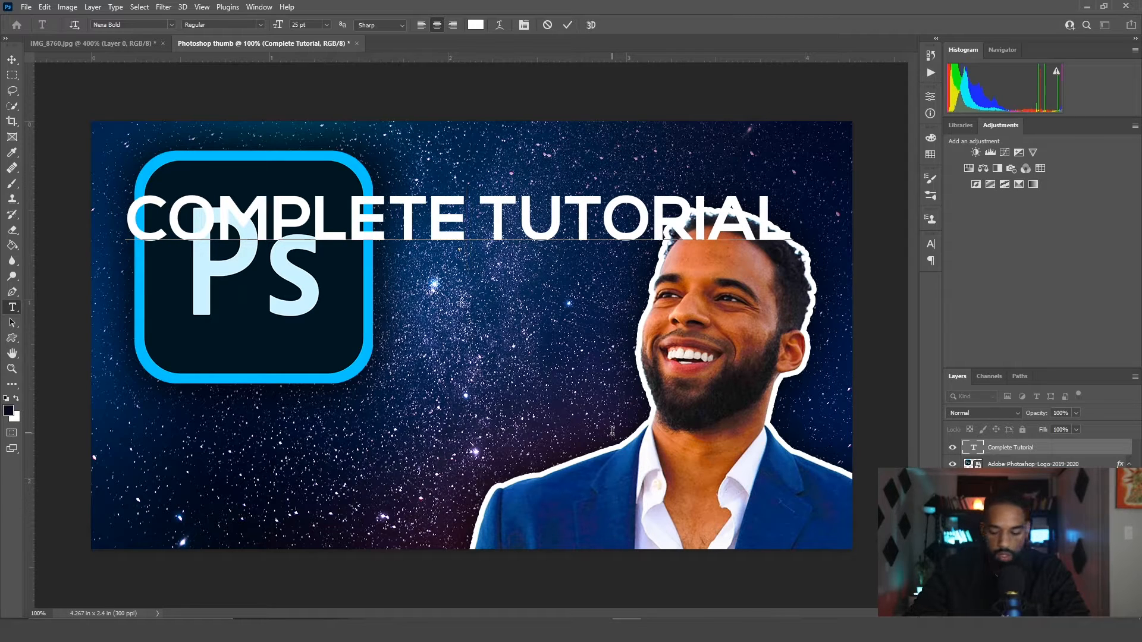
# Split the title onto two lines before the word TUTORIAL and set its leading to 30 pt
pyautogui.press('Return')
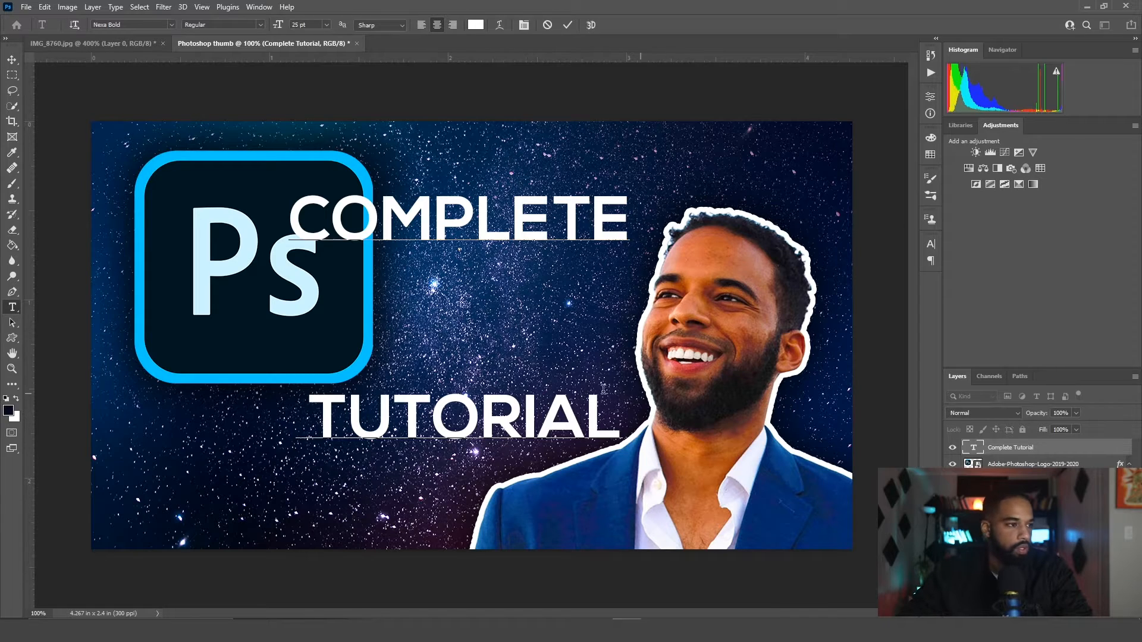
pyautogui.hotkey('ctrl', 'a')
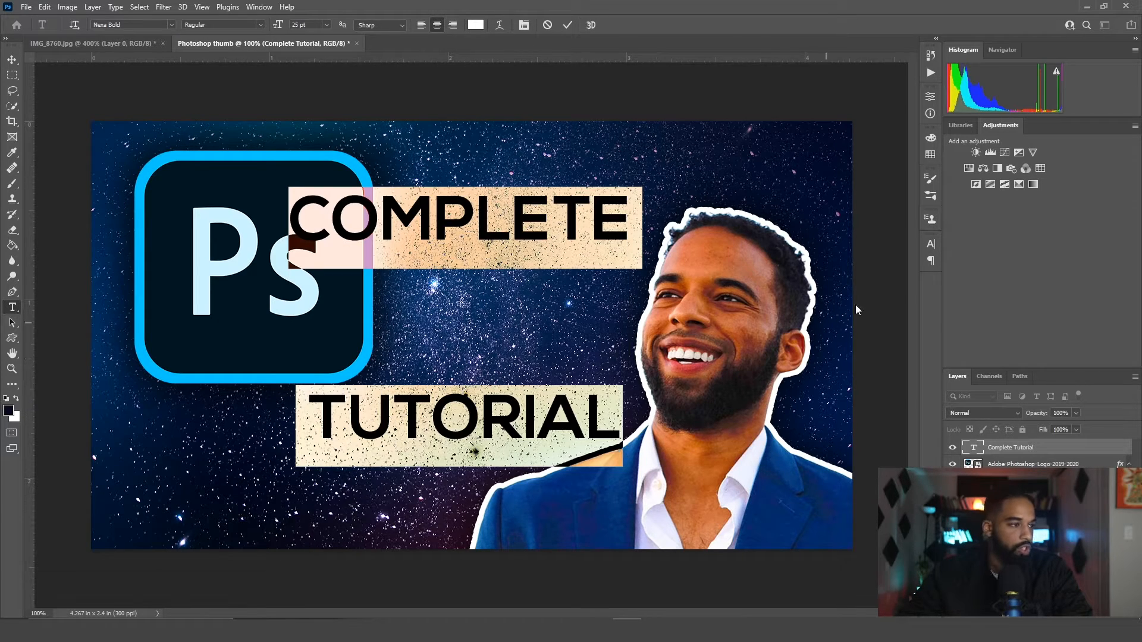
pyautogui.click(932, 244)
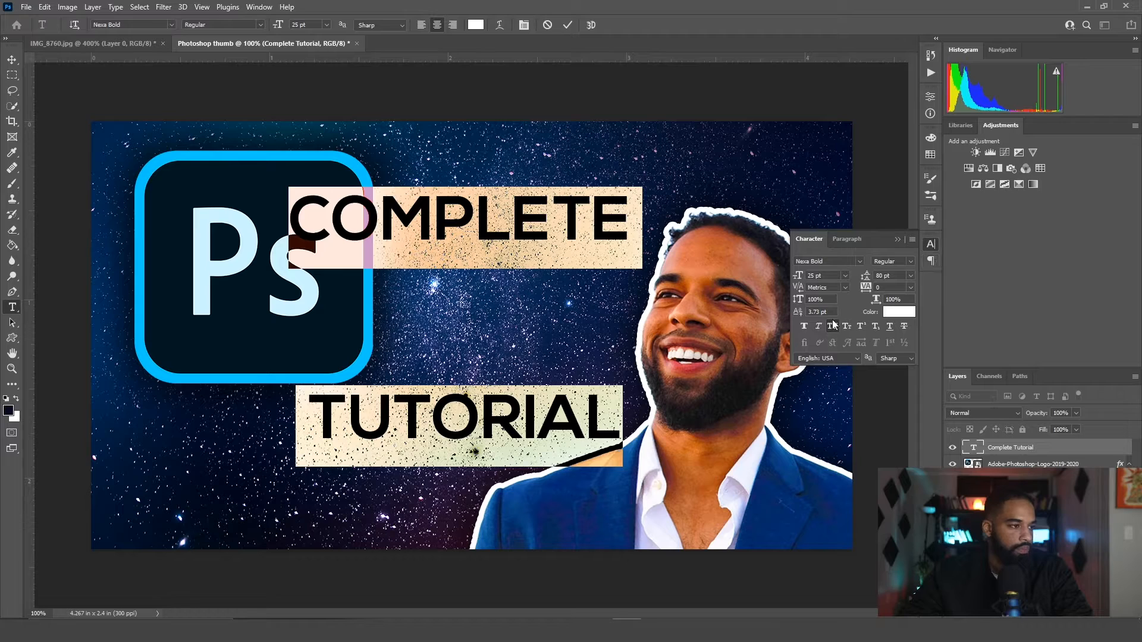
pyautogui.click(583, 244)
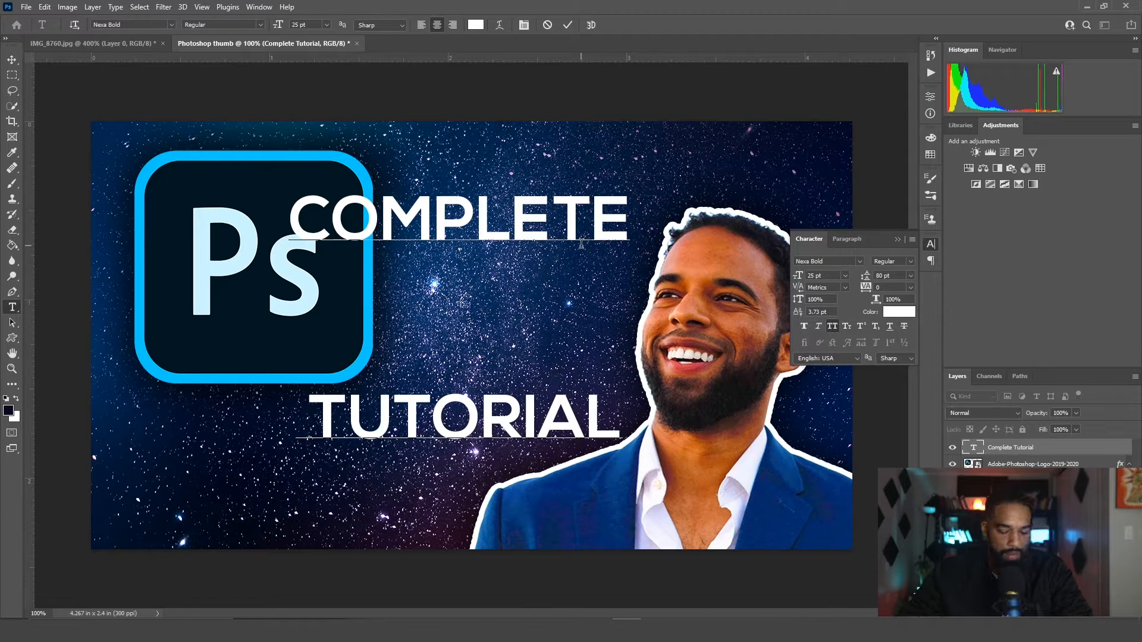
pyautogui.moveTo(290, 220); pyautogui.dragTo(645, 433)
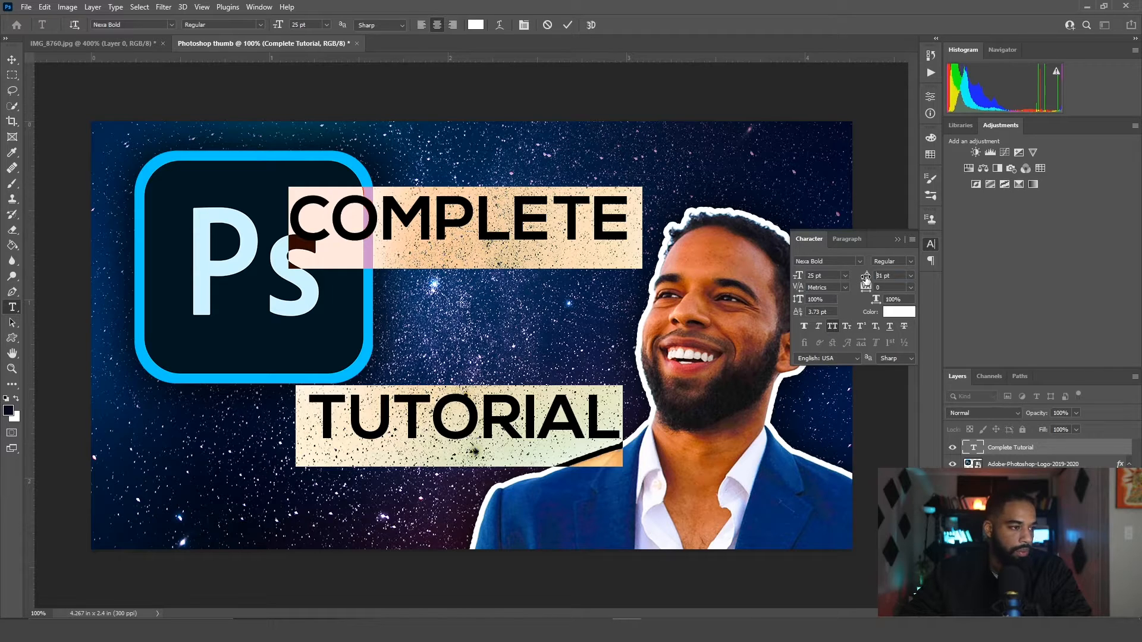
pyautogui.moveTo(865, 279); pyautogui.dragTo(837, 278)
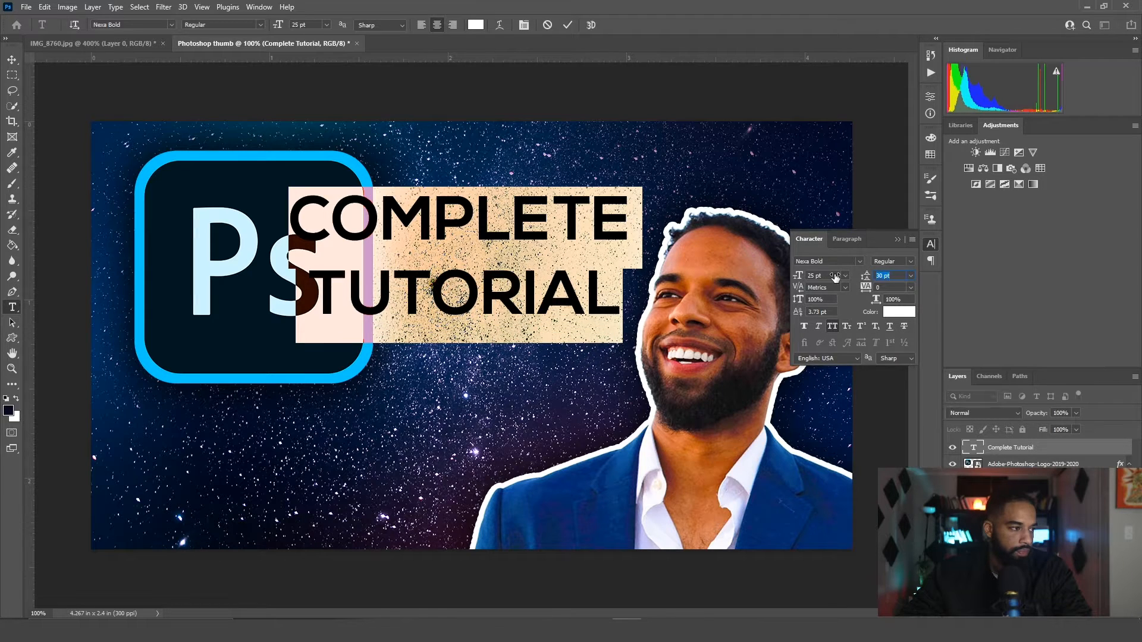
# Try right and left paragraph alignment on the title, then restore the centred alignment
pyautogui.click(847, 238)
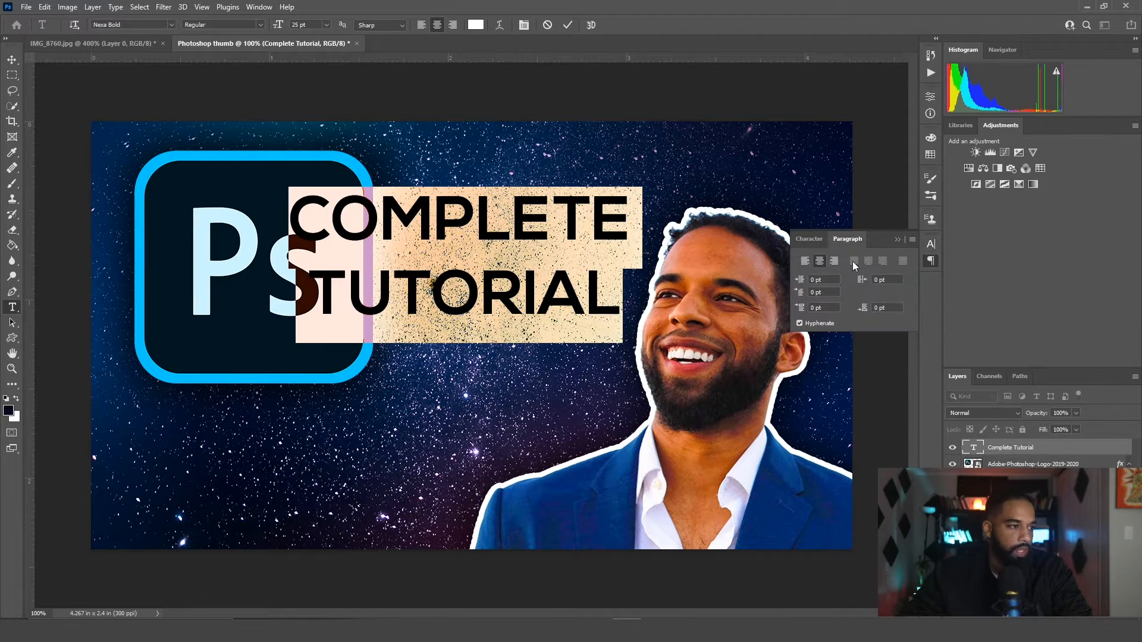
pyautogui.click(835, 261)
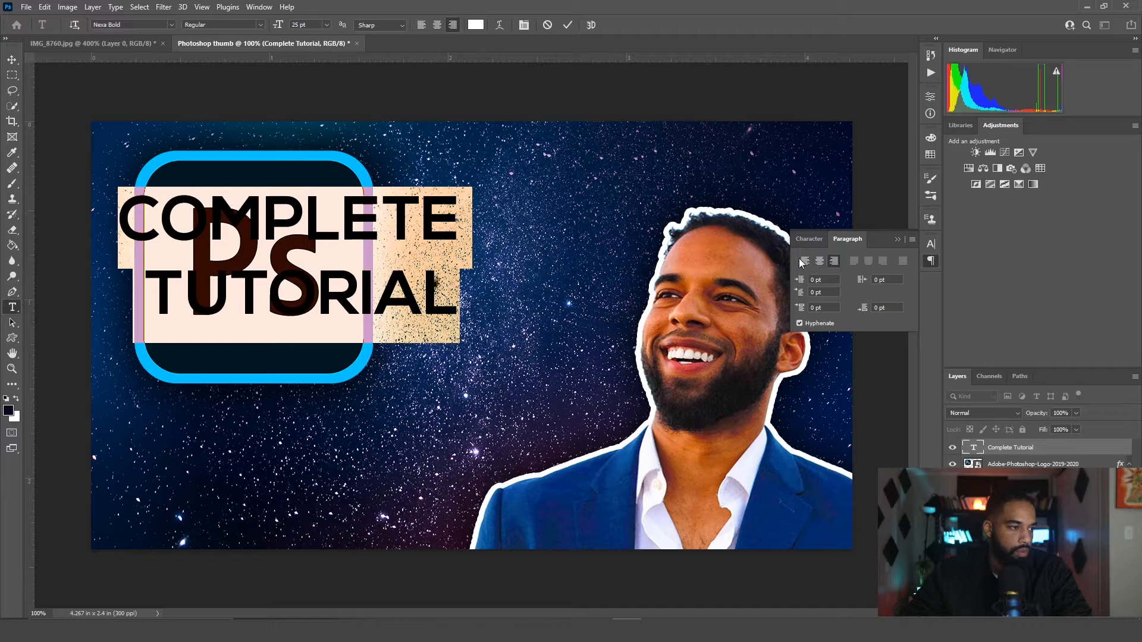
pyautogui.click(804, 261)
pyautogui.click(819, 261)
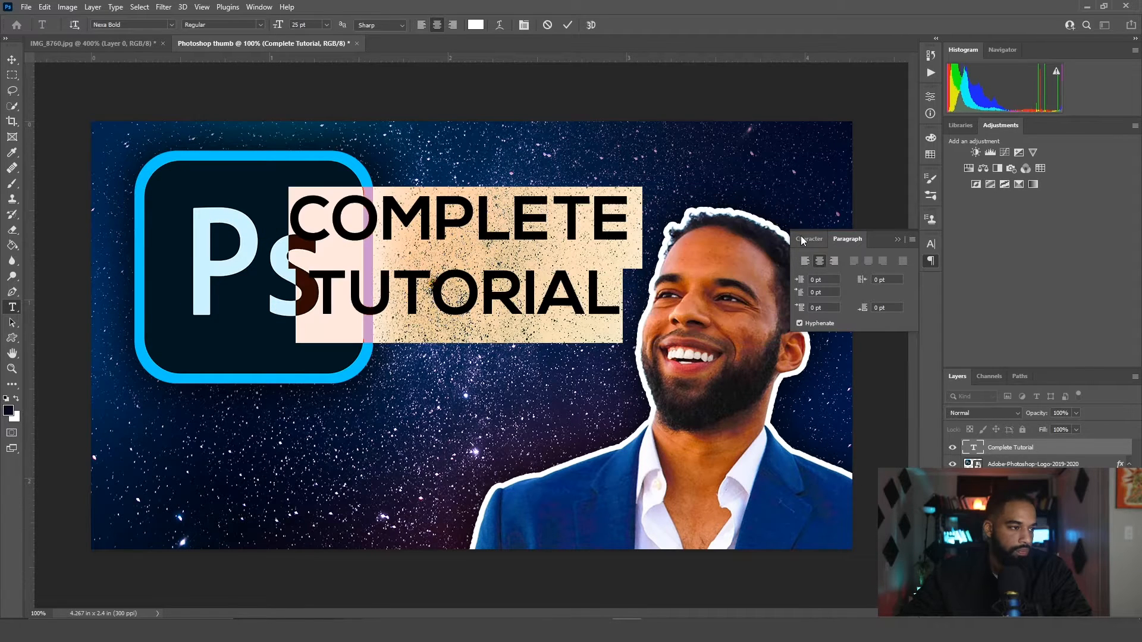
pyautogui.click(802, 239)
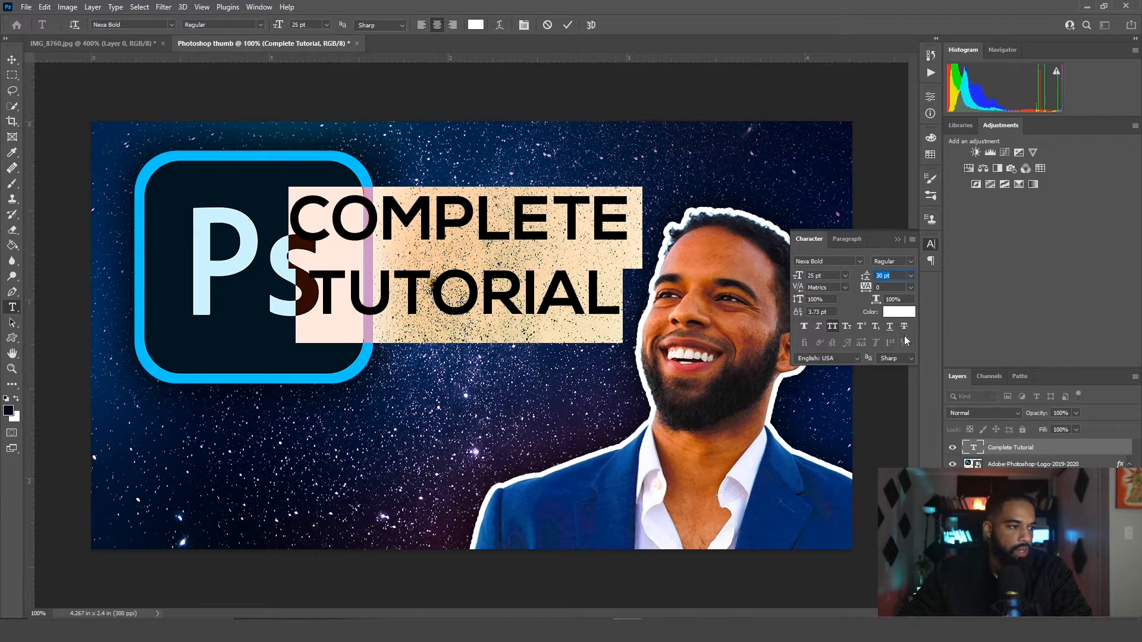
# Toggle All Caps off and back on for the title, and apply Faux Bold to both words
pyautogui.click(832, 326)
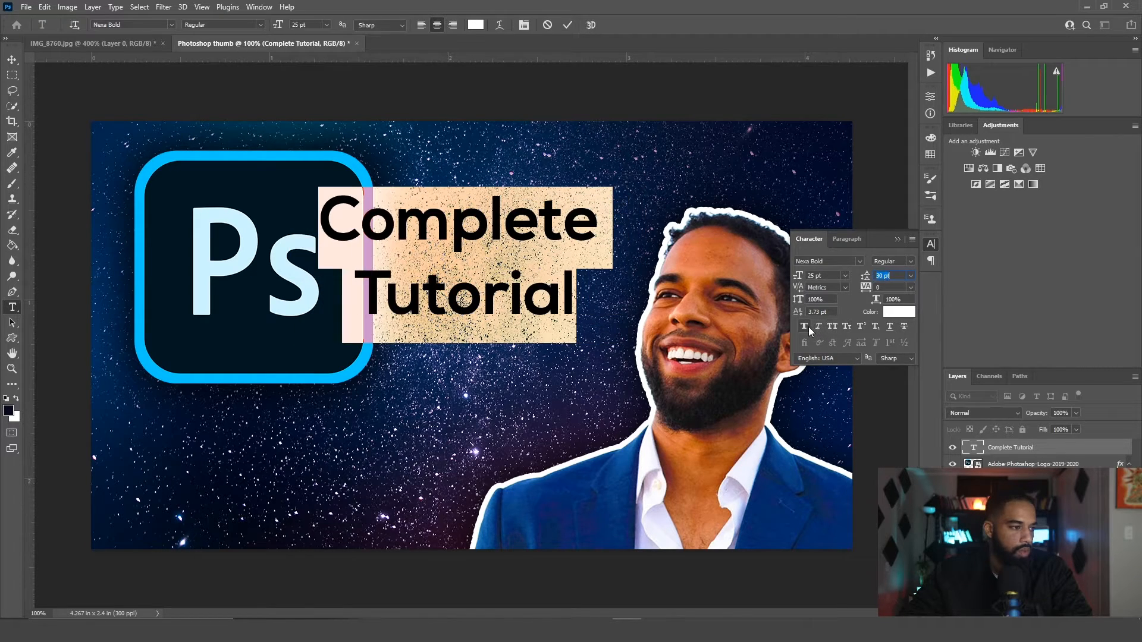
pyautogui.click(833, 326)
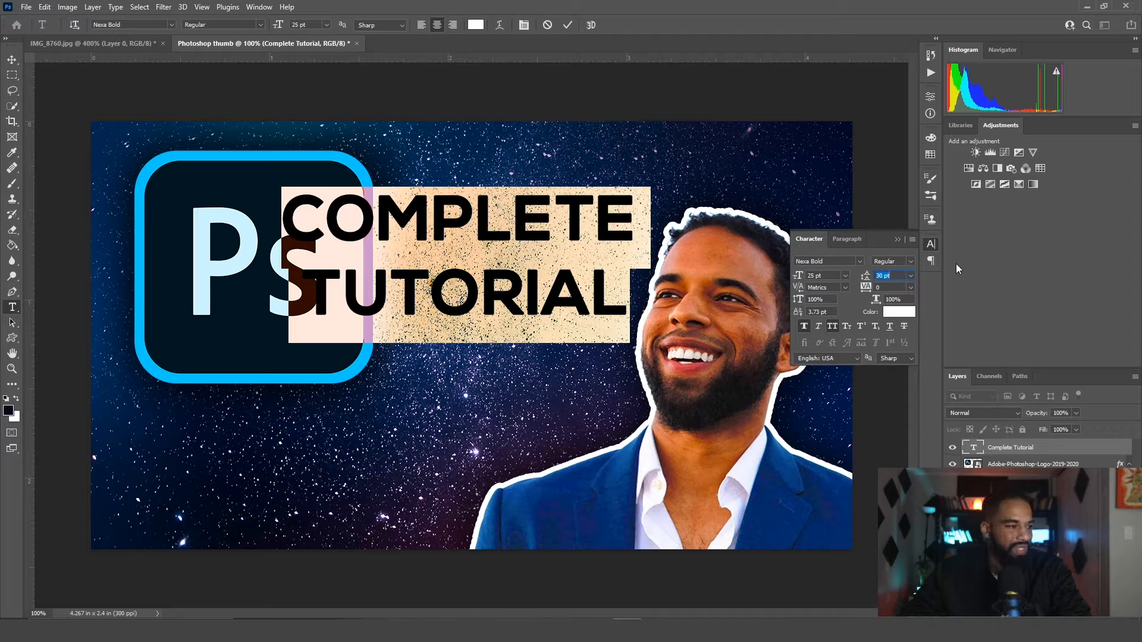
# Change the font of only the word TUTORIAL to Poppins in the Black style
pyautogui.click(400, 219)
pyautogui.doubleClick(401, 219)
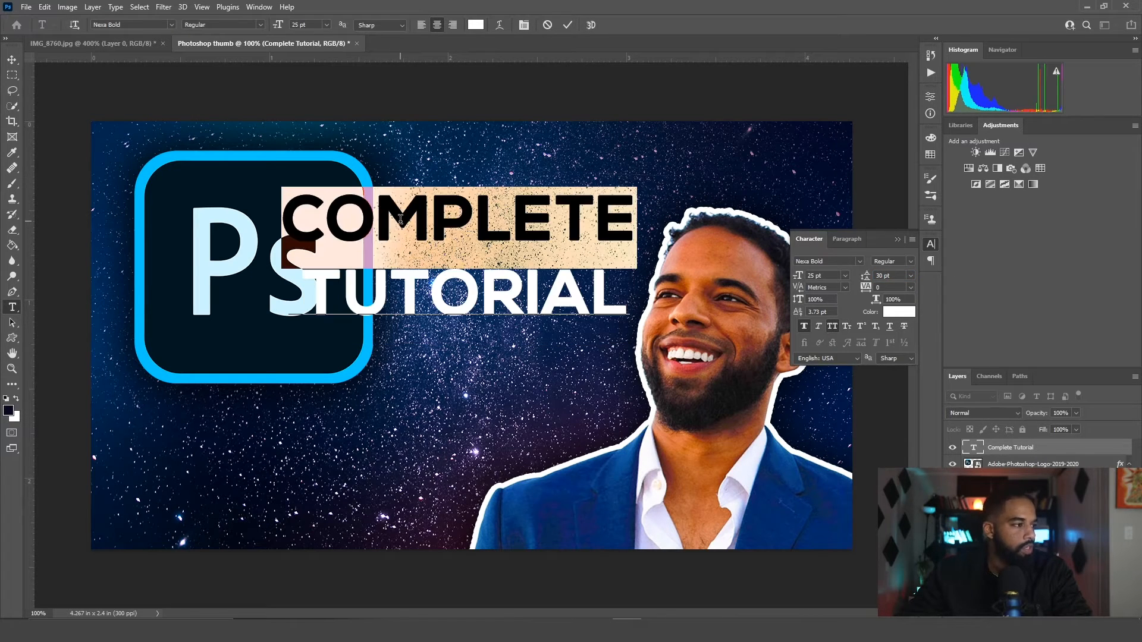
pyautogui.doubleClick(482, 293)
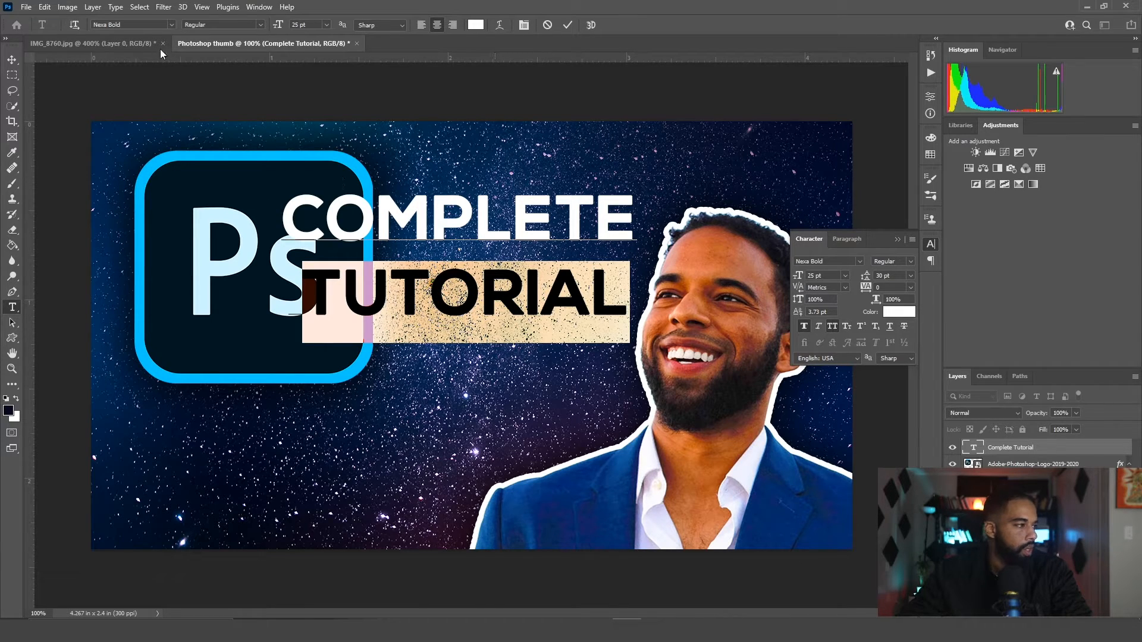
pyautogui.click(171, 23)
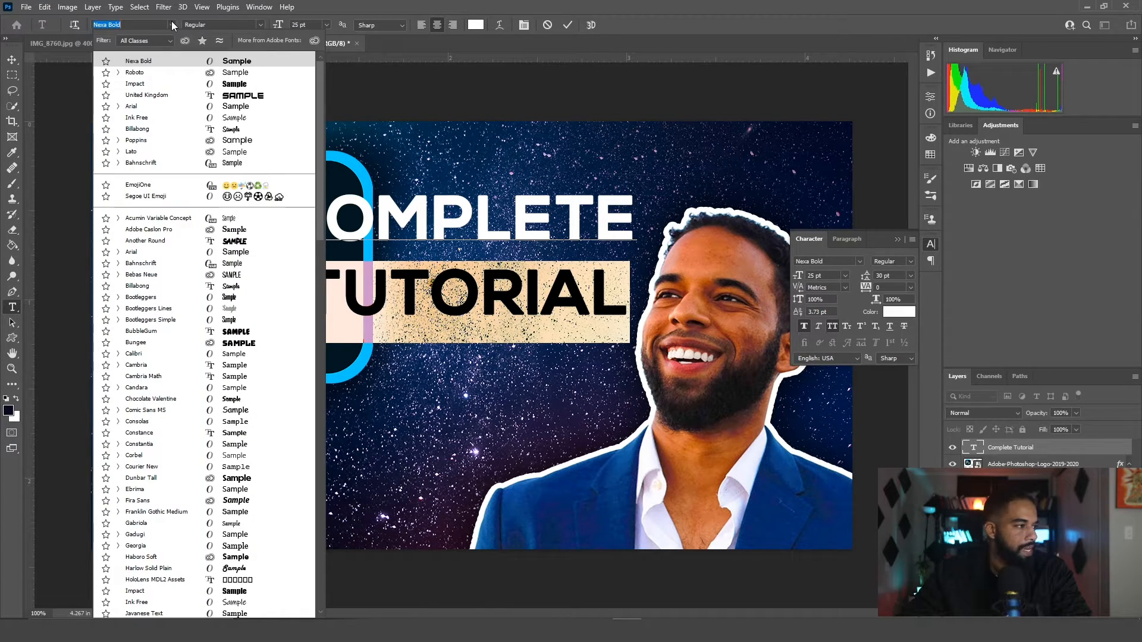
pyautogui.click(163, 141)
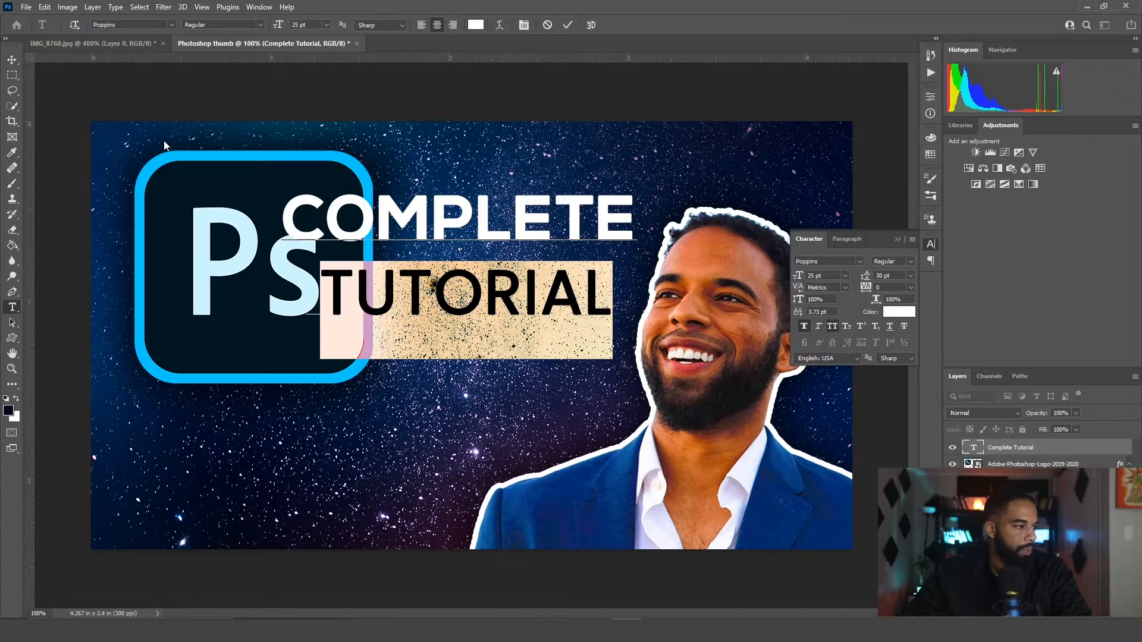
pyautogui.click(261, 26)
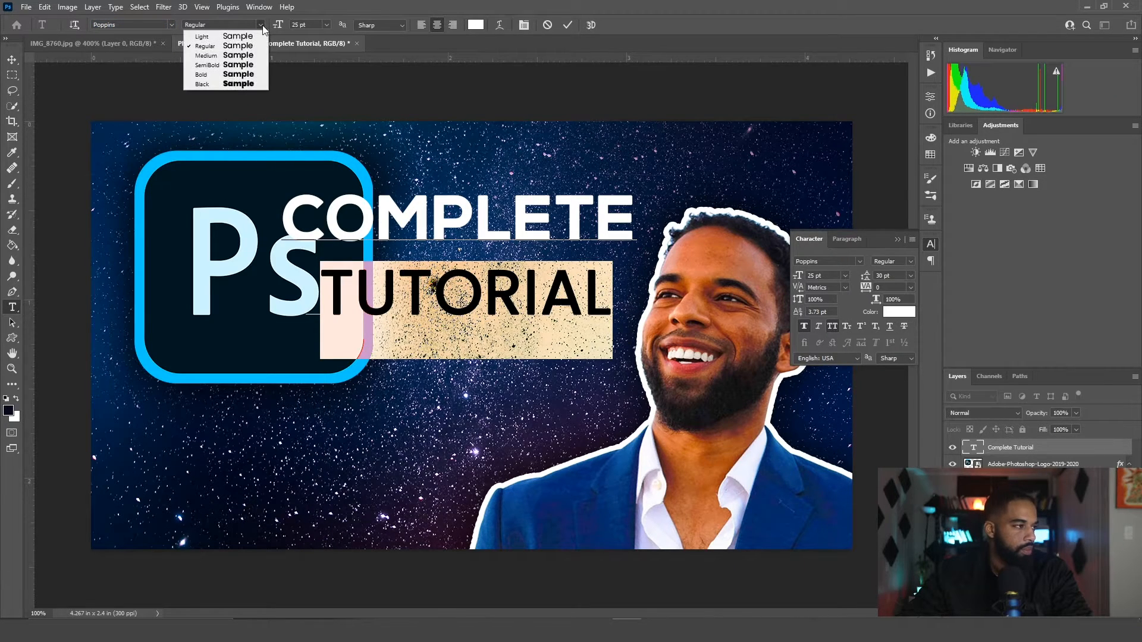
pyautogui.click(246, 85)
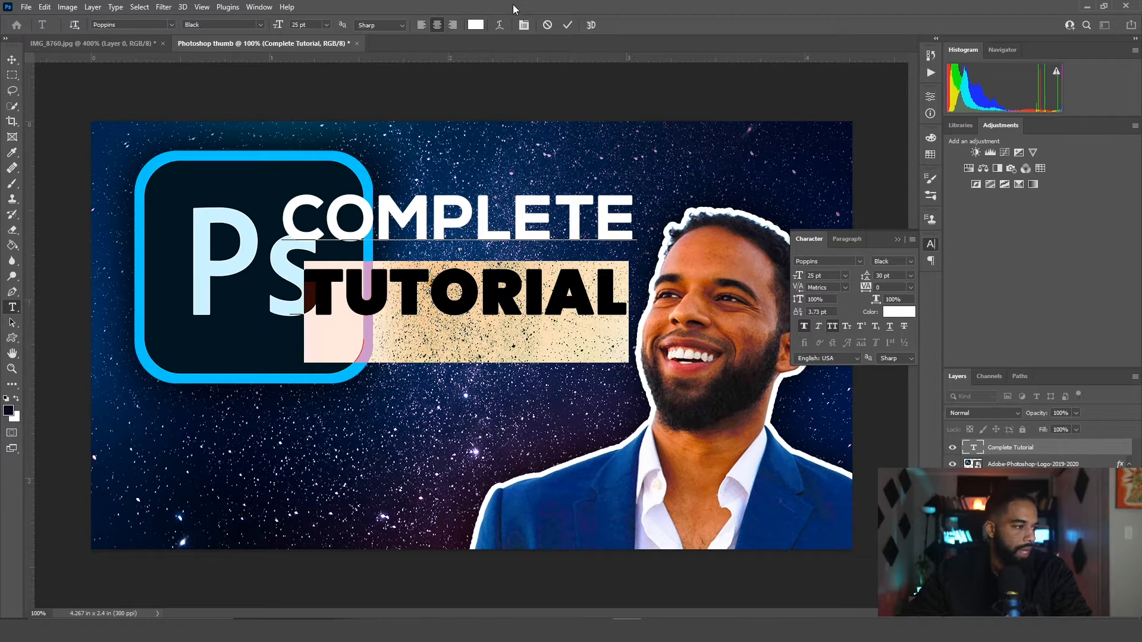
pyautogui.click(567, 25)
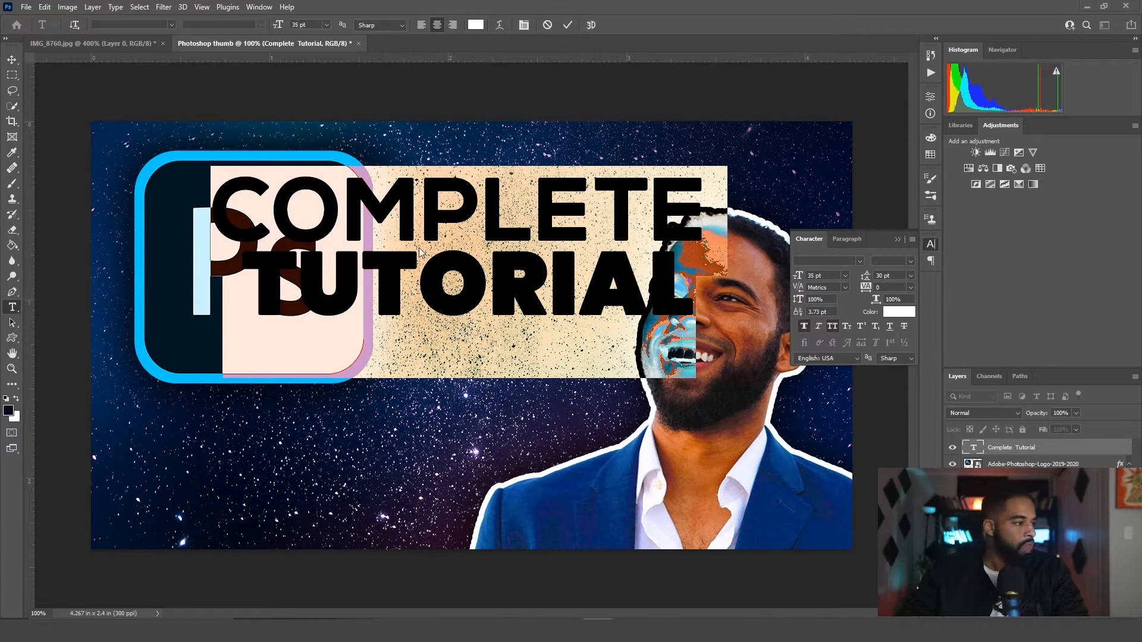
# Enlarge both title lines to 39 pt with 32 pt leading and commit the text edit
pyautogui.moveTo(276, 30); pyautogui.dragTo(288, 26)
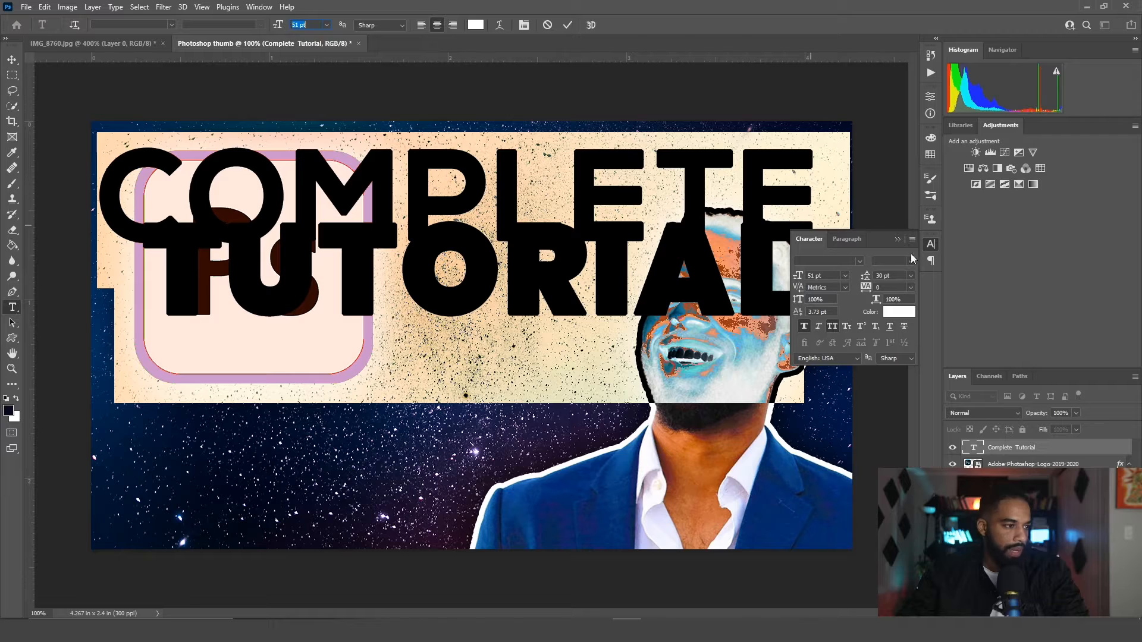
pyautogui.moveTo(876, 276); pyautogui.dragTo(866, 276)
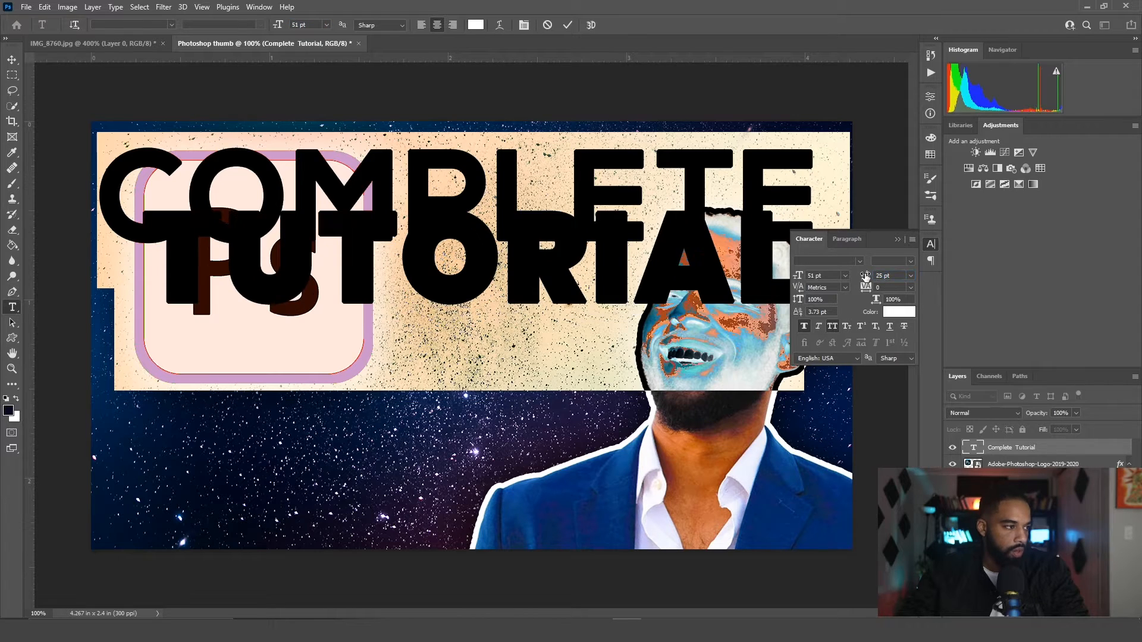
pyautogui.moveTo(282, 27); pyautogui.dragTo(270, 29)
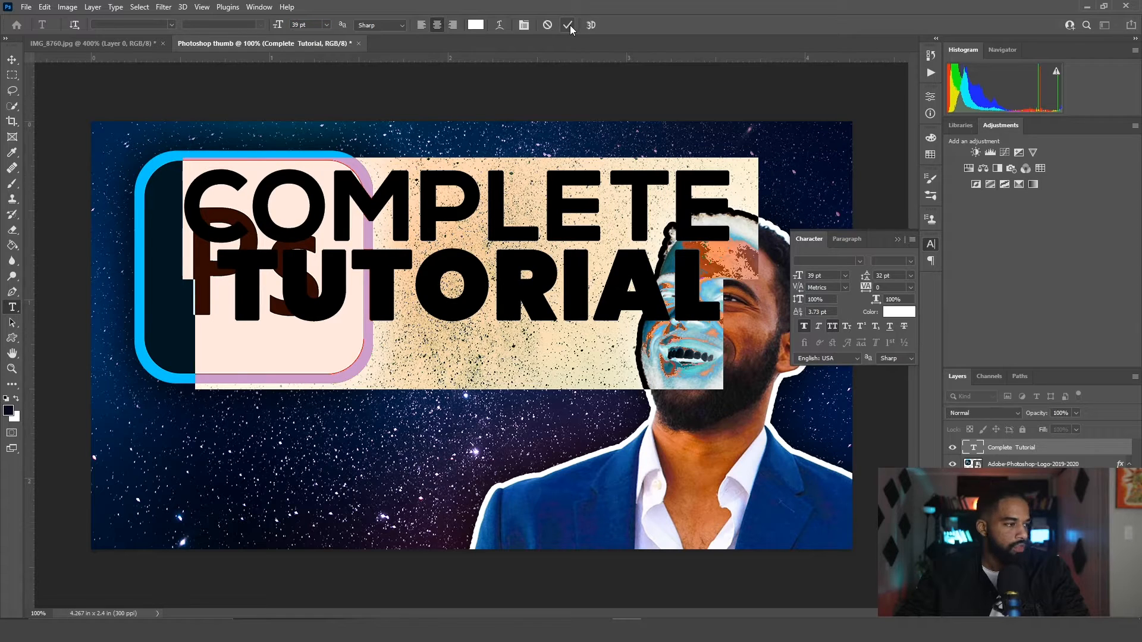
pyautogui.click(569, 25)
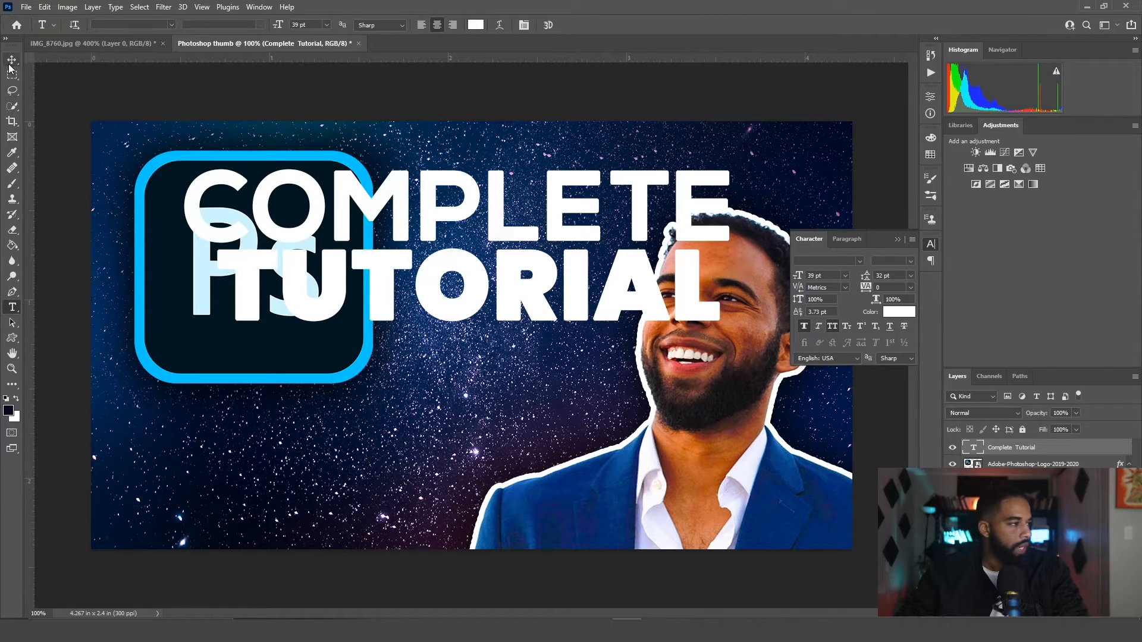
# Scale the title to about 39.13 pt with Free Transform and move it down over the logo's lower edge
pyautogui.click(11, 59)
pyautogui.click(356, 217)
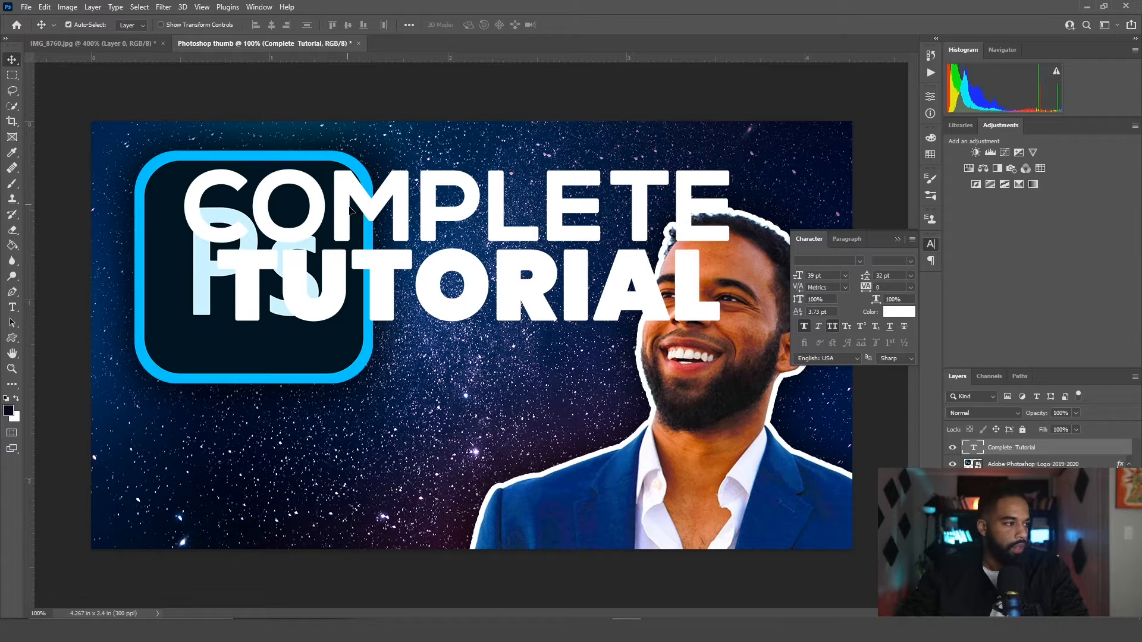
pyautogui.moveTo(355, 216); pyautogui.dragTo(358, 221)
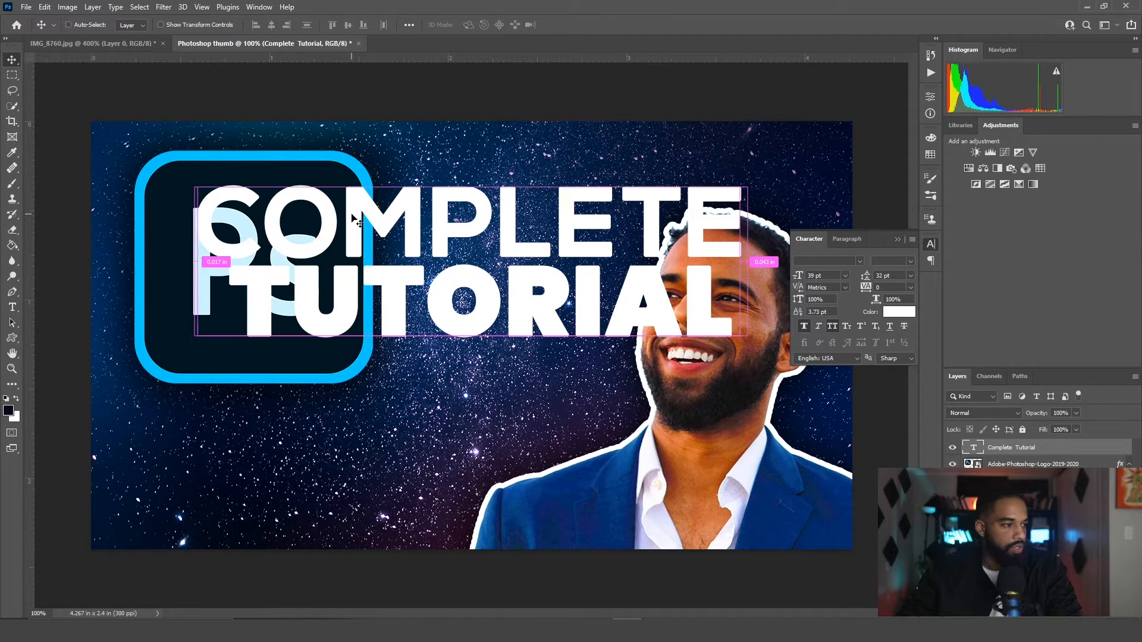
pyautogui.hotkey('ctrl', 't')
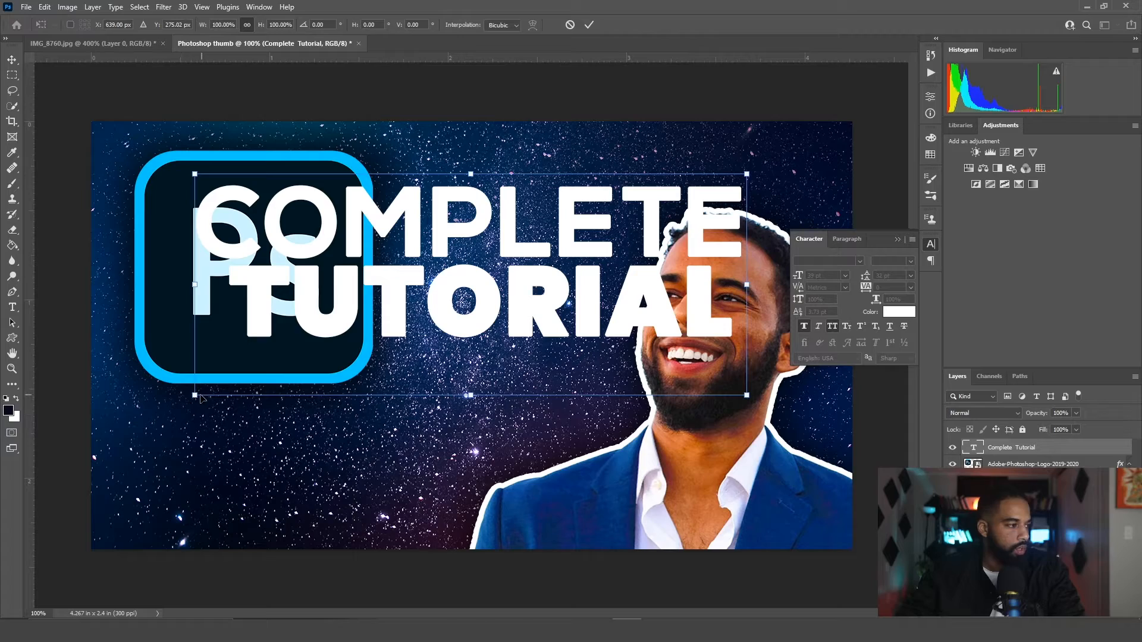
pyautogui.moveTo(195, 394); pyautogui.dragTo(244, 439)
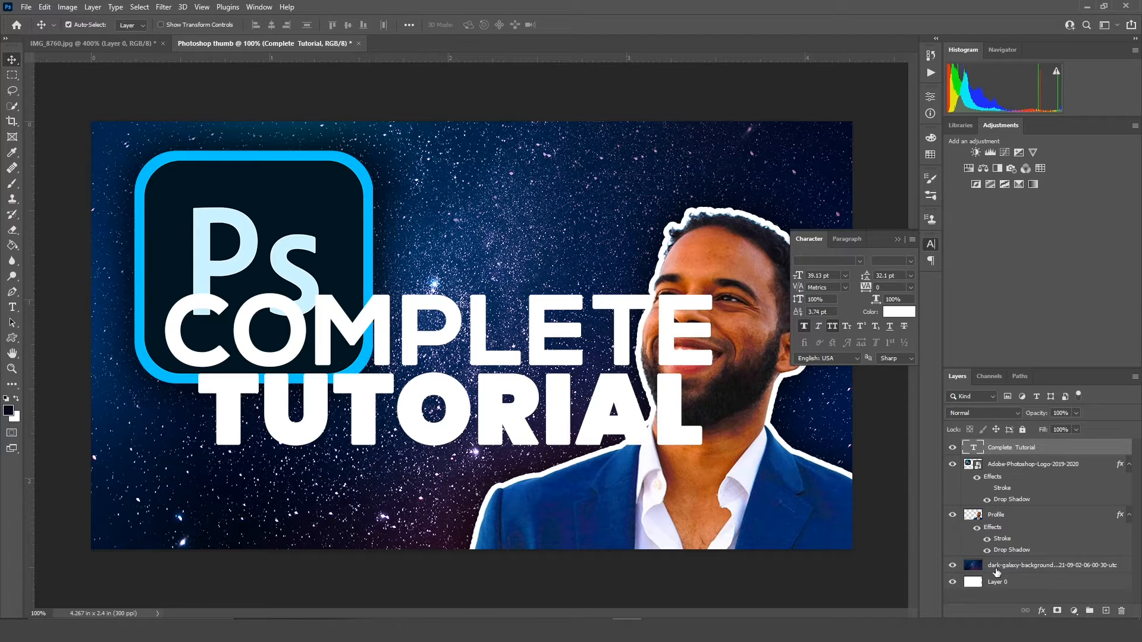
# Toggle the galaxy background, Profile, Photoshop logo and title layers off and on to examine what each contributes
pyautogui.click(952, 566)
pyautogui.click(952, 566)
pyautogui.click(953, 515)
pyautogui.click(953, 515)
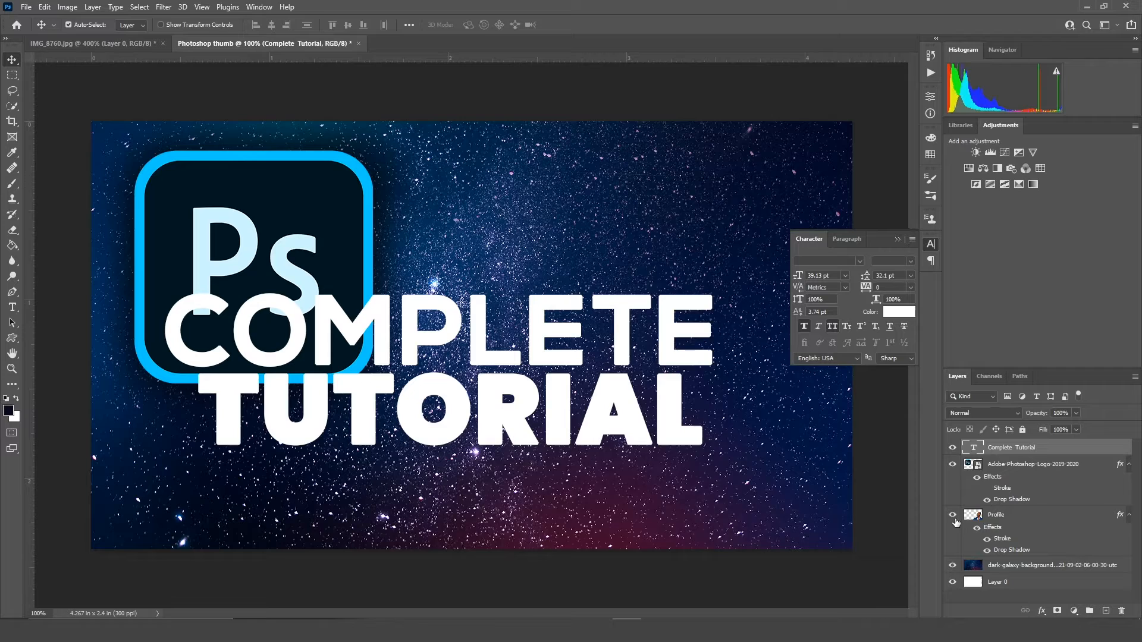
pyautogui.click(951, 466)
pyautogui.click(953, 464)
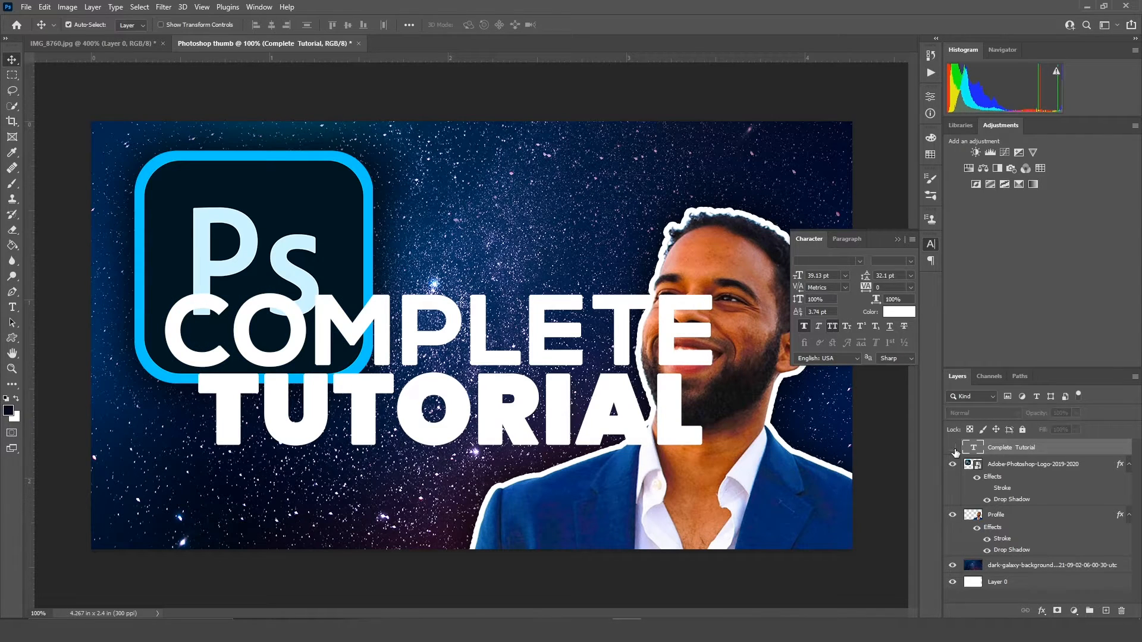
pyautogui.click(953, 449)
pyautogui.click(953, 448)
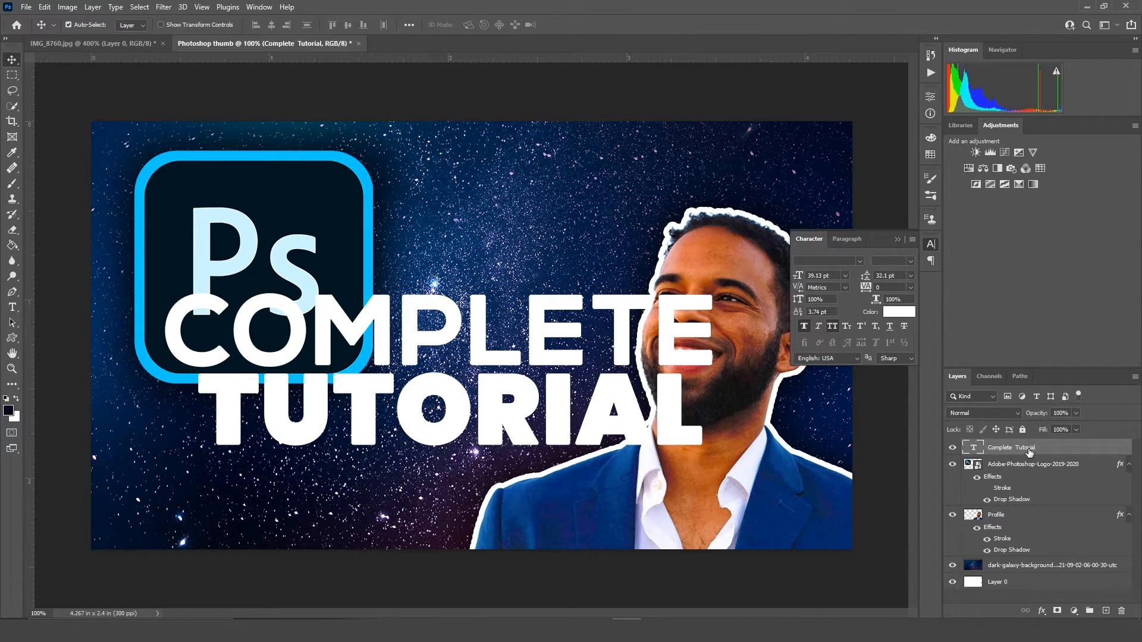
# Move the Complete Tutorial text layer below the Profile layer, directly above the galaxy background
pyautogui.moveTo(1023, 455); pyautogui.dragTo(1052, 546)
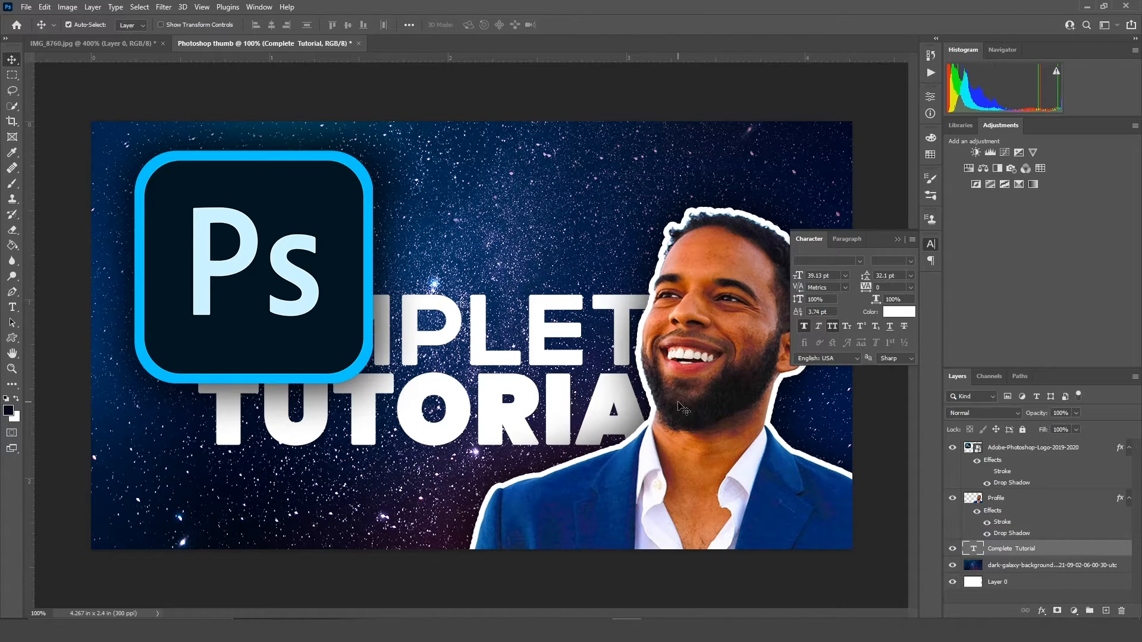
# Scale the Photoshop logo down to 3.15% and place it in the canvas's upper-left corner
pyautogui.moveTo(272, 230); pyautogui.dragTo(247, 209)
pyautogui.hotkey('ctrl', 't')
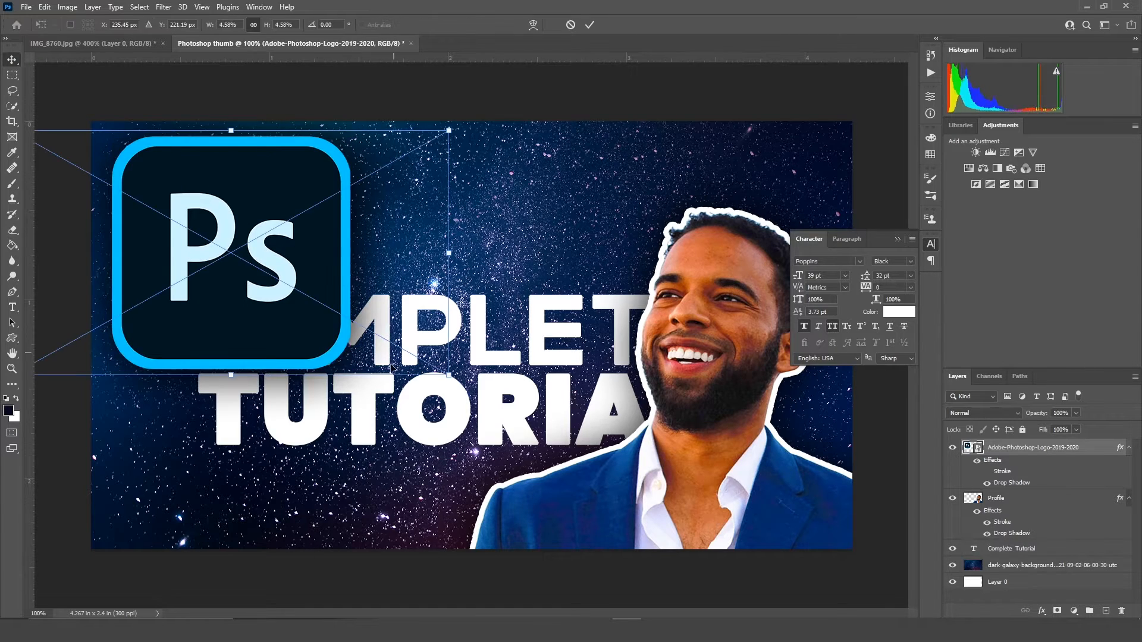
pyautogui.moveTo(449, 376); pyautogui.dragTo(303, 308)
pyautogui.moveTo(156, 225); pyautogui.dragTo(181, 232)
pyautogui.click(589, 24)
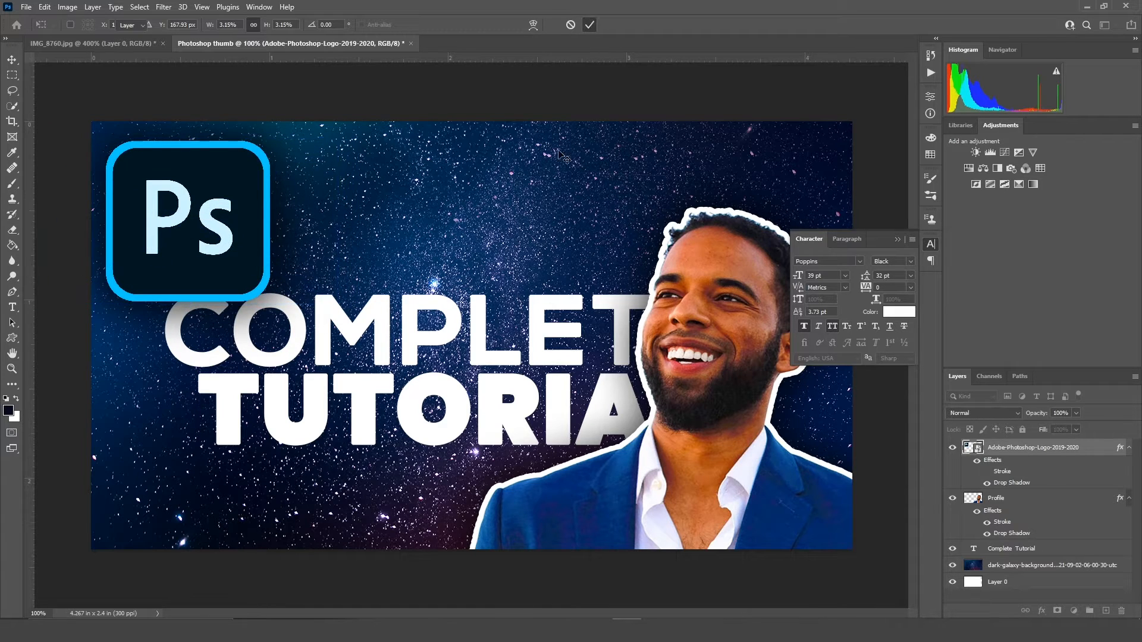
# Move the title left so it sits directly beneath the Photoshop logo, and leave its text layer selected
pyautogui.moveTo(453, 409); pyautogui.dragTo(420, 407)
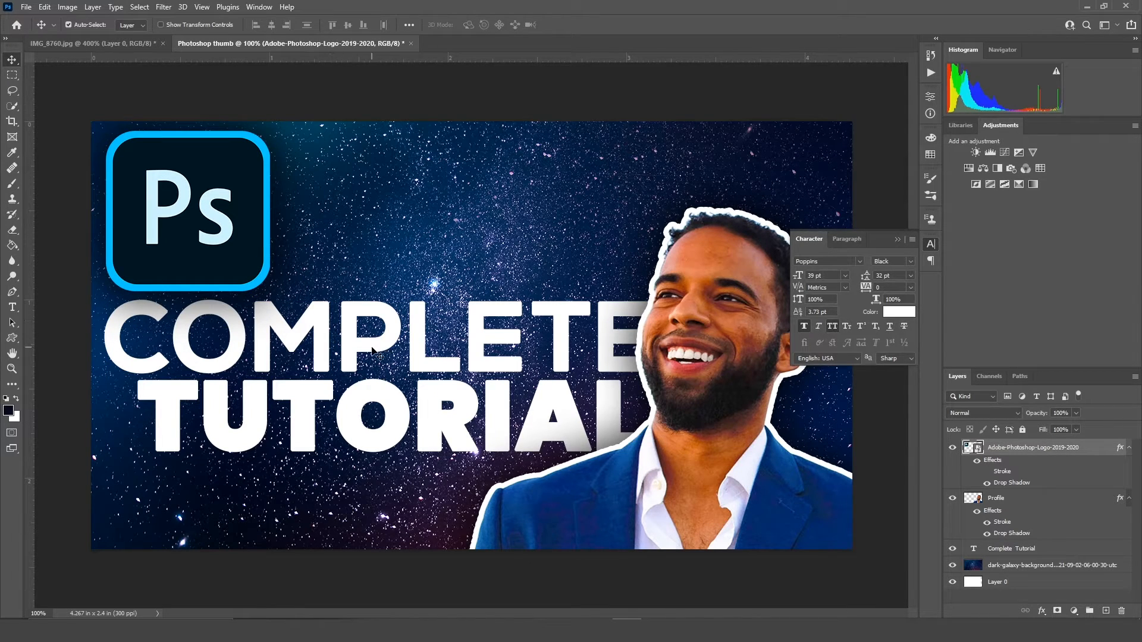
pyautogui.click(373, 351)
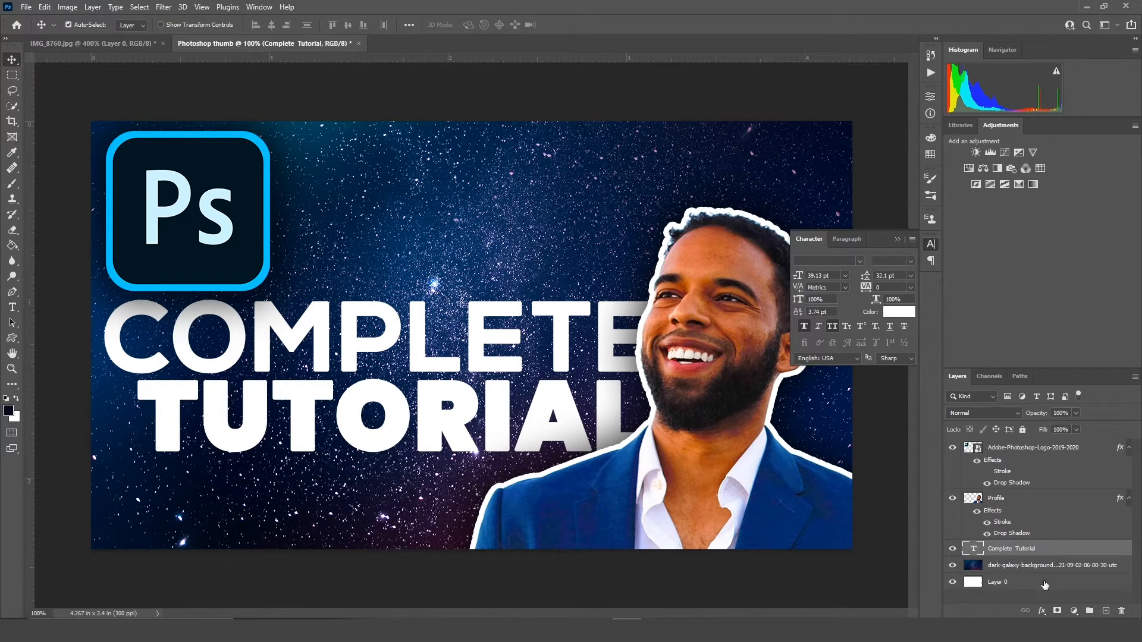
# Add a drop shadow to the Complete Tutorial text layer with 1 px distance, 20% spread and 98 px size
pyautogui.click(1046, 615)
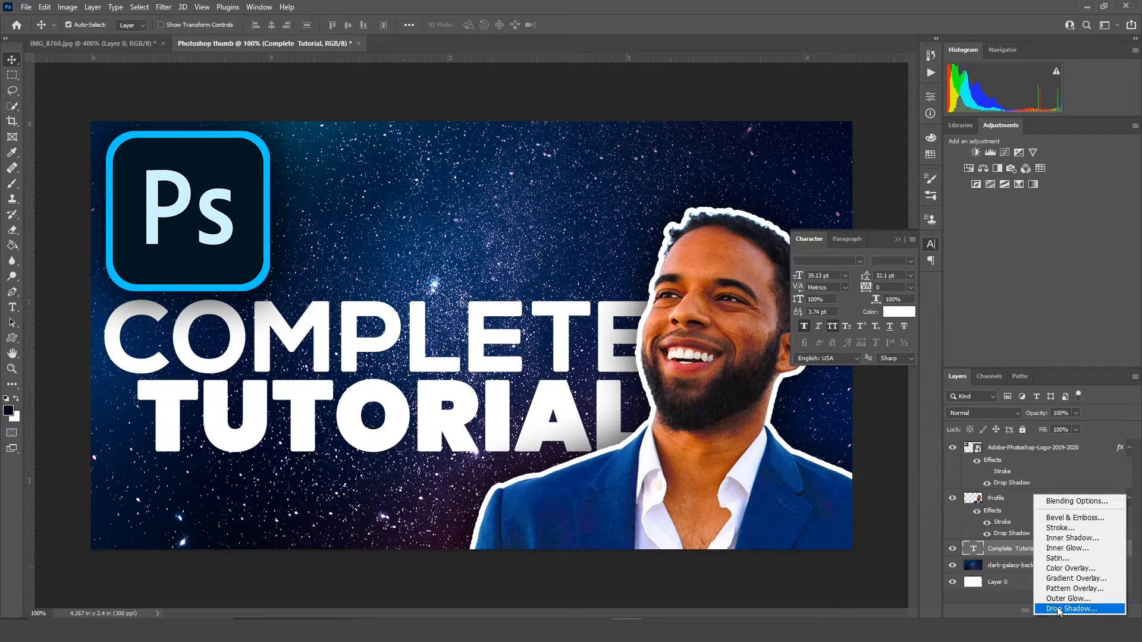
pyautogui.click(1057, 608)
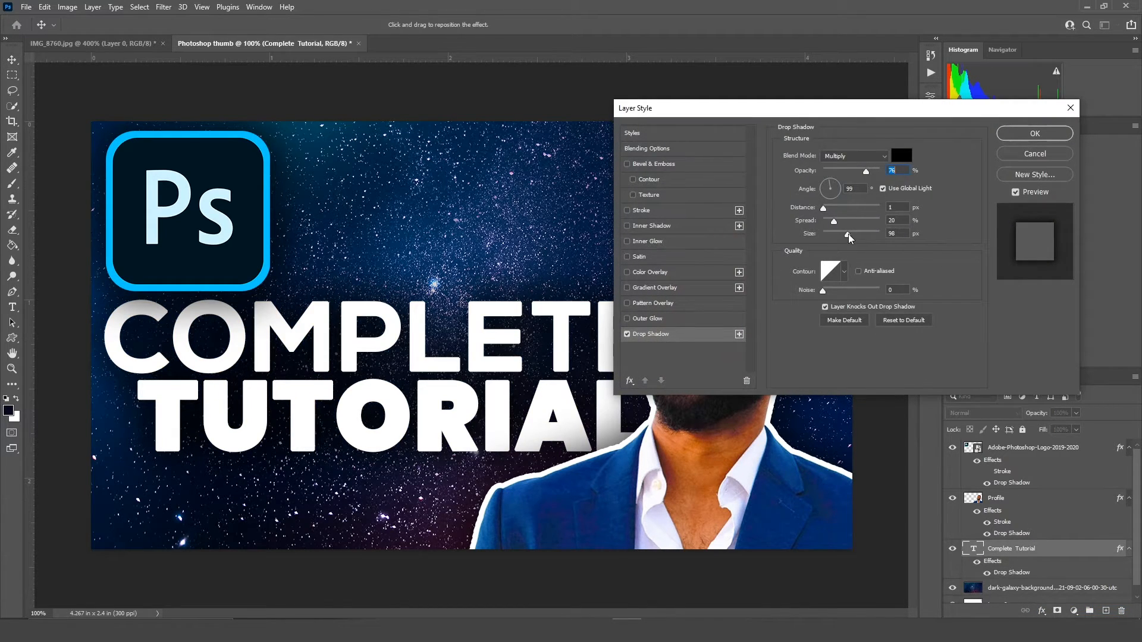
pyautogui.press('Return')
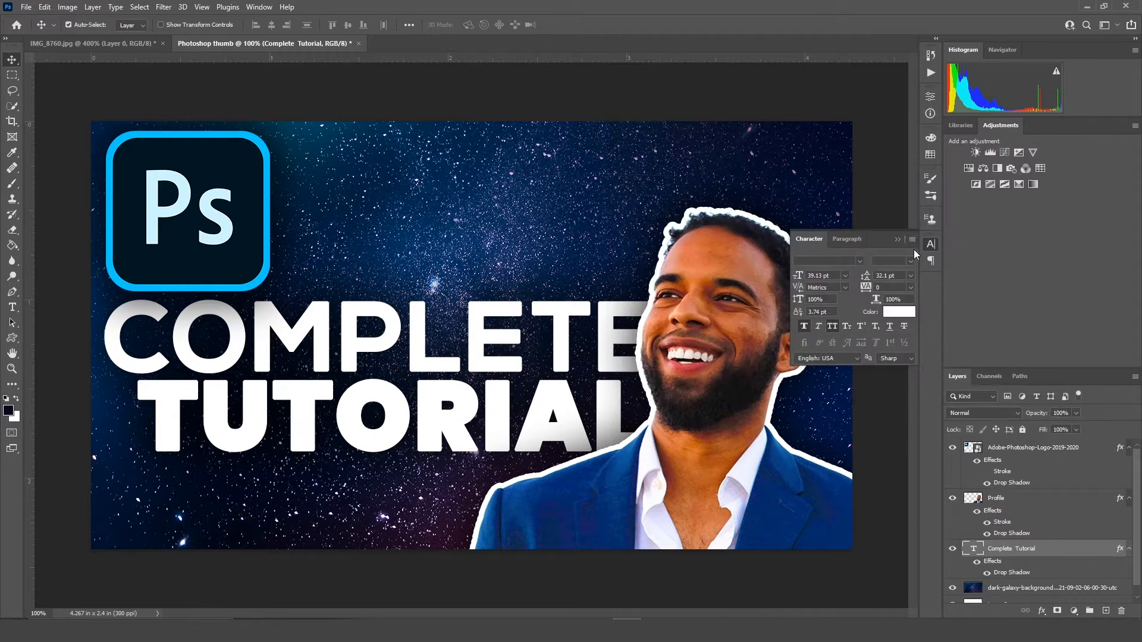
# Fine-tune the layout by shifting the portrait and title slightly right, with the title tucked up against the Photoshop logo's lower edge
pyautogui.moveTo(778, 290); pyautogui.dragTo(763, 290)
pyautogui.moveTo(293, 341)
pyautogui.mouseDown()
pyautogui.moveTo(304, 346)
pyautogui.moveTo(307, 332)
pyautogui.mouseUp()
pyautogui.moveTo(218, 245); pyautogui.dragTo(209, 248)
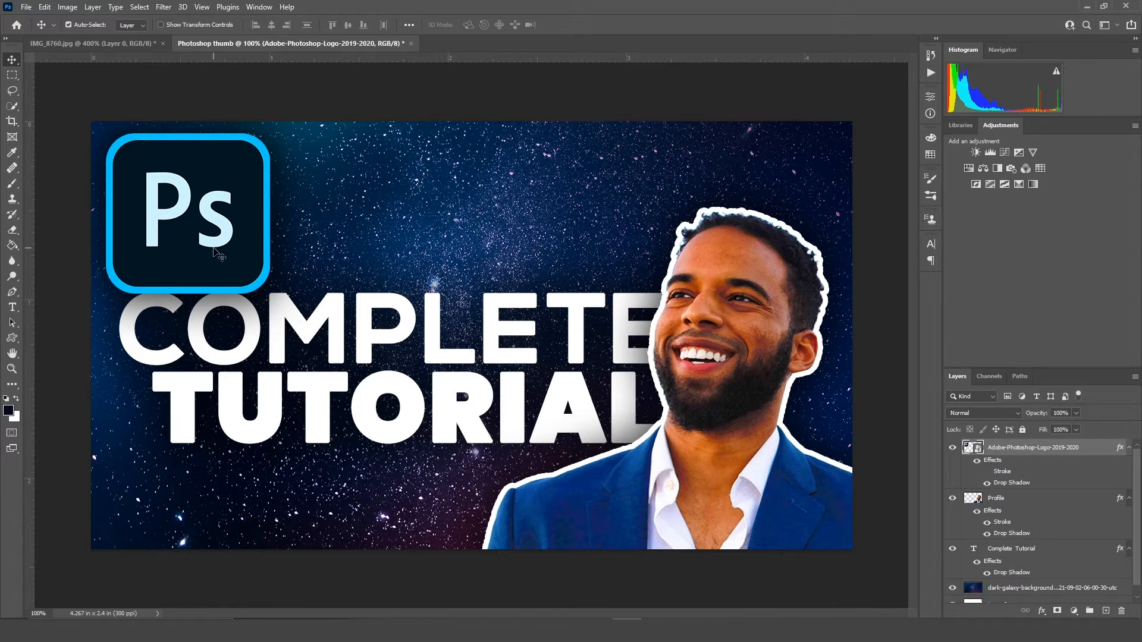
# Rotate the Photoshop logo slightly counter-clockwise and reposition it in the canvas's upper-left corner, overlapping the start of the title
pyautogui.press('ctrl')
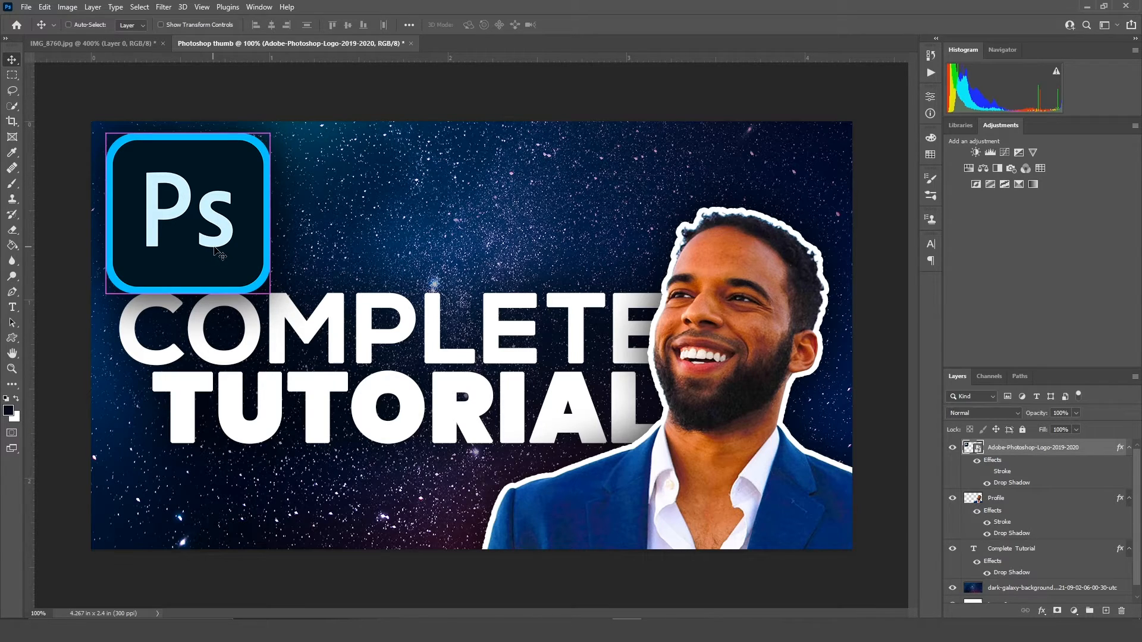
pyautogui.hotkey('ctrl', 't')
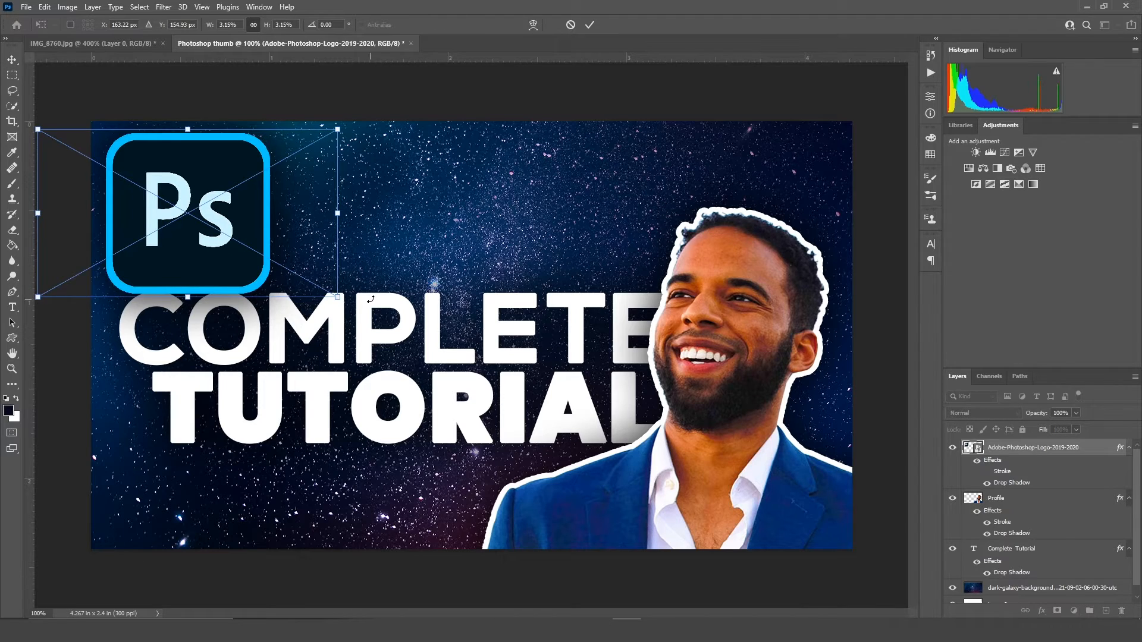
pyautogui.moveTo(371, 299); pyautogui.dragTo(383, 260)
pyautogui.moveTo(165, 207); pyautogui.dragTo(176, 222)
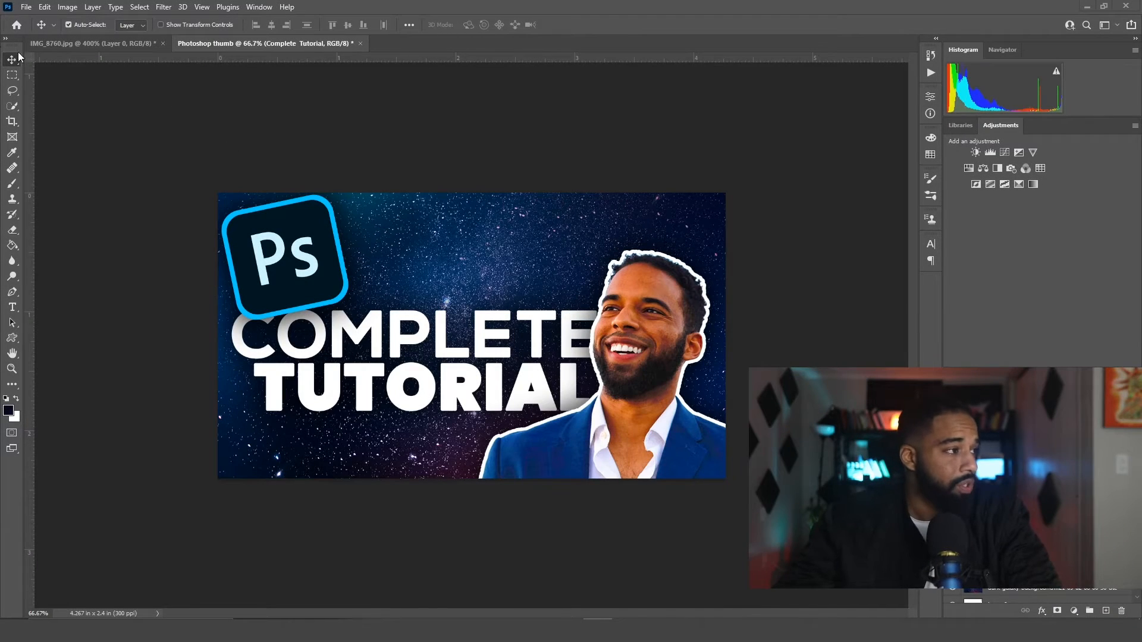
# Open the Export As settings for the thumbnail and set the file format to JPG
pyautogui.click(26, 6)
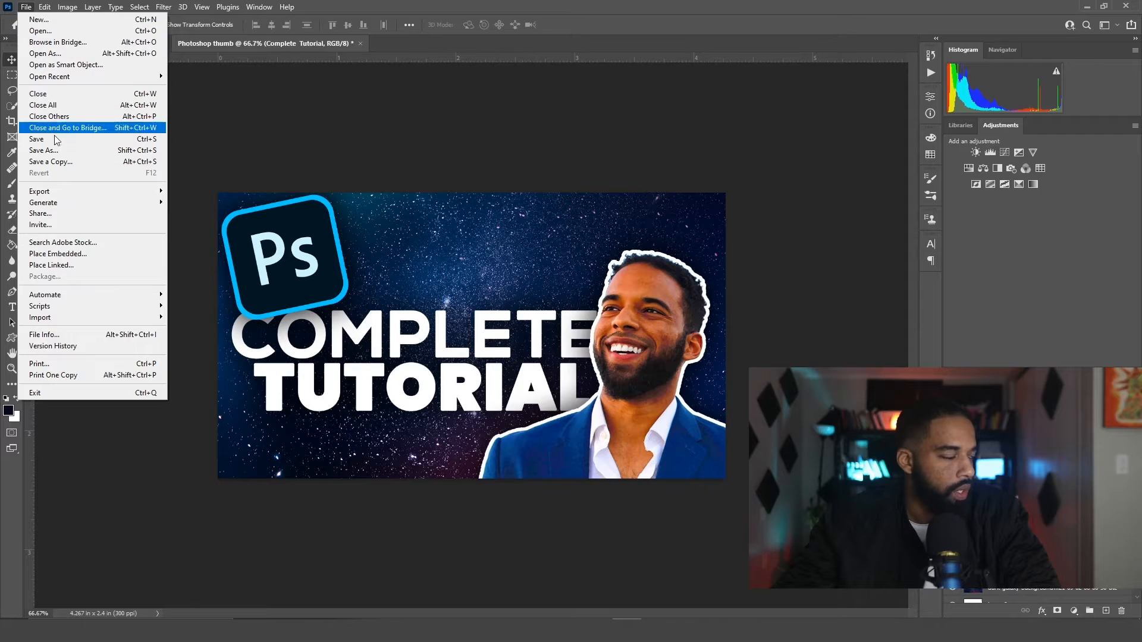
pyautogui.moveTo(113, 192)
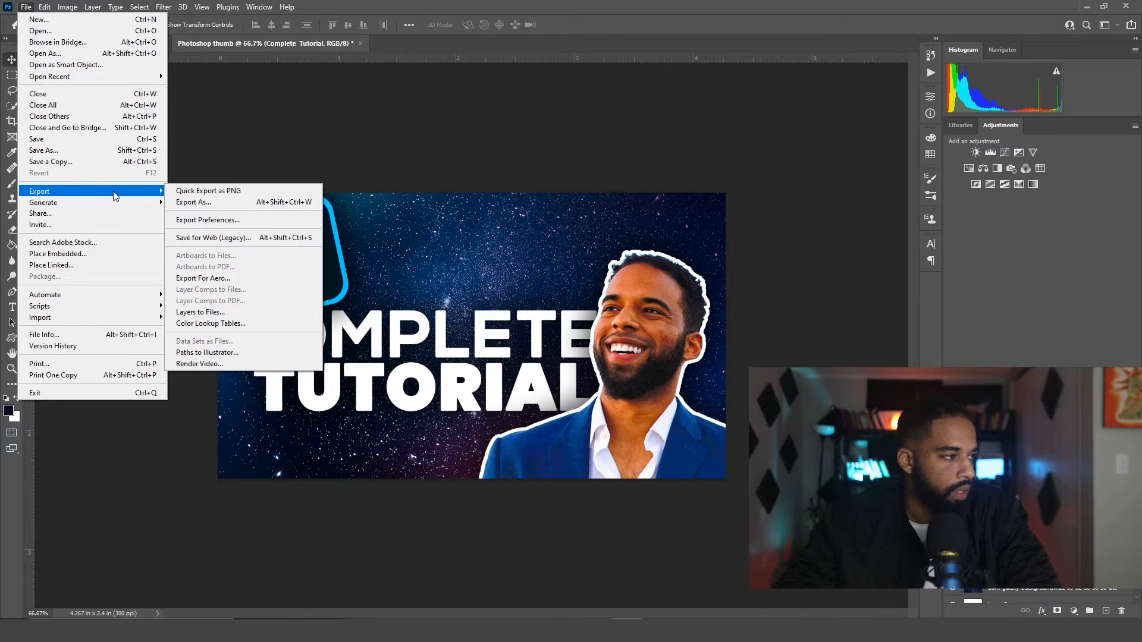
pyautogui.click(199, 203)
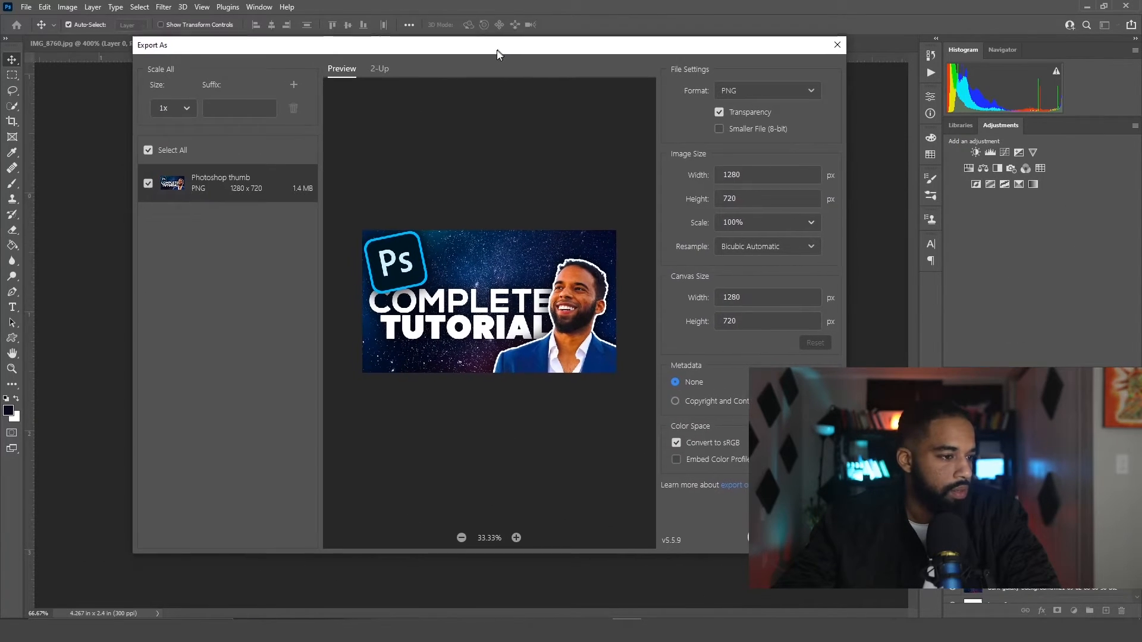
pyautogui.moveTo(497, 50); pyautogui.dragTo(422, 50)
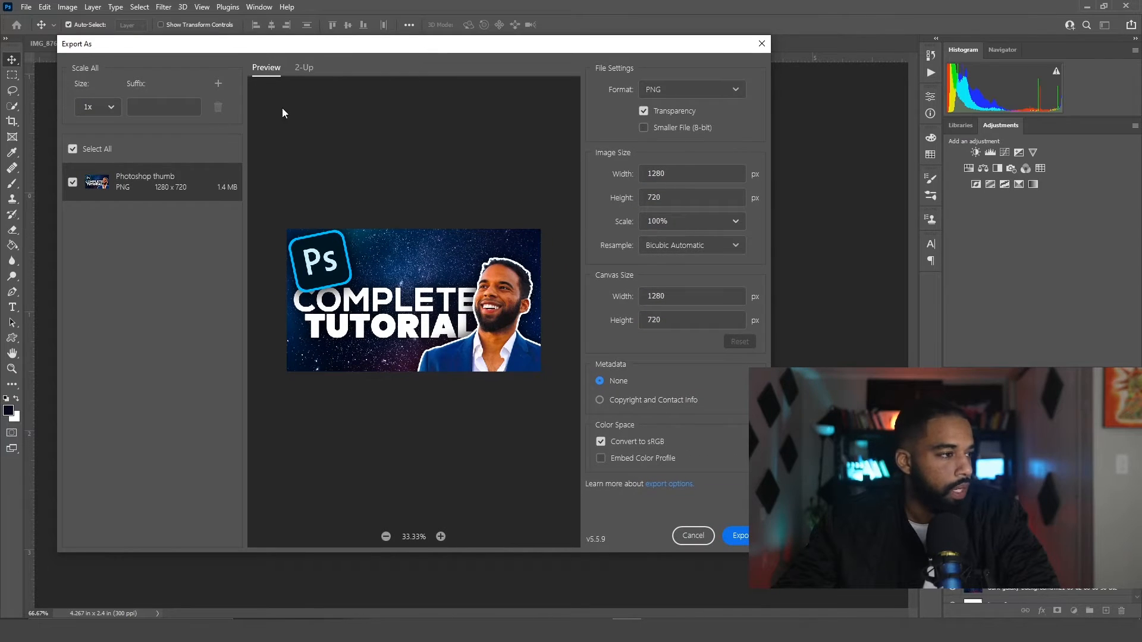
pyautogui.click(675, 88)
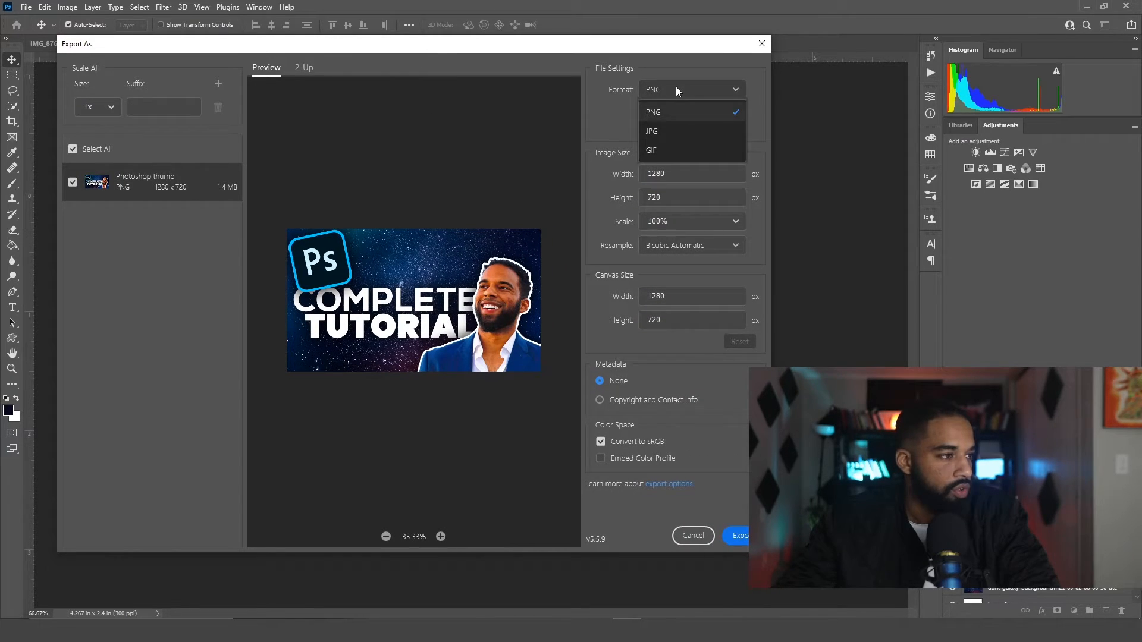
pyautogui.click(676, 140)
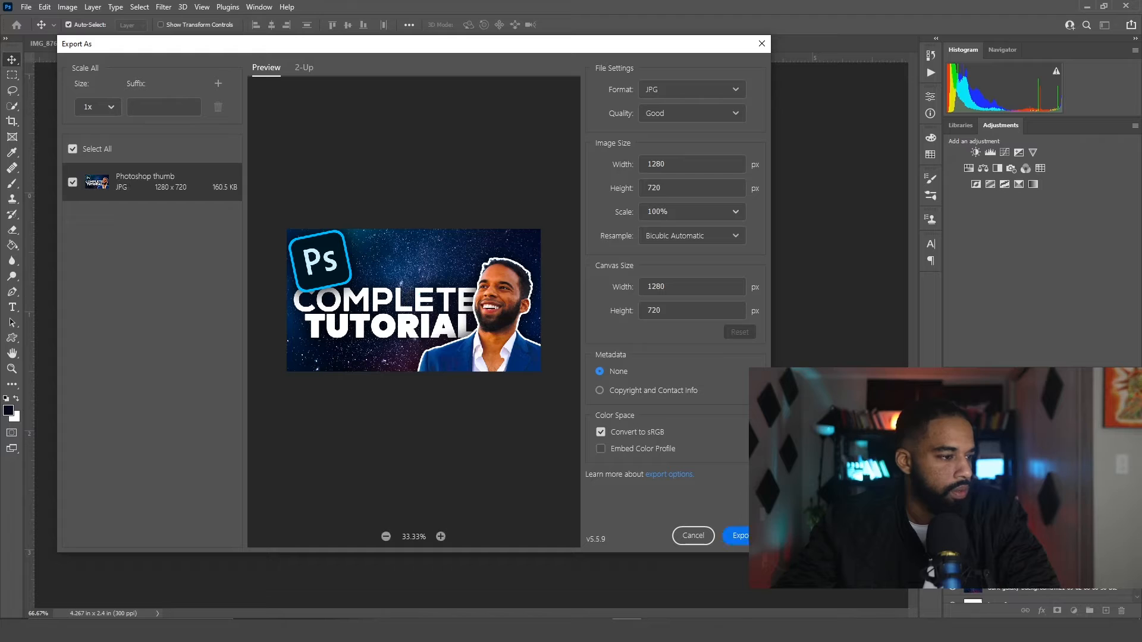